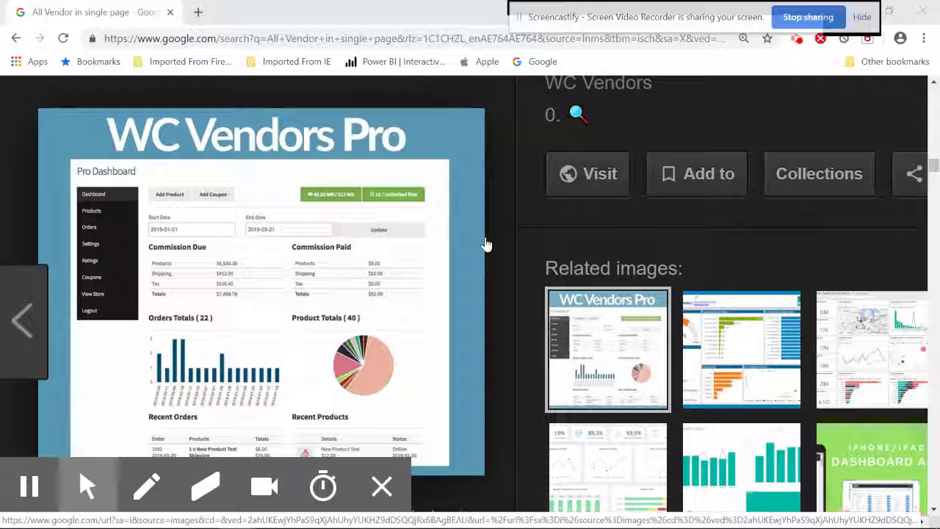
# Step: Switch to File Explorer and open the First Round of Comparison folder on the DIGITAL (E:) drive
pyautogui.click(204, 517)
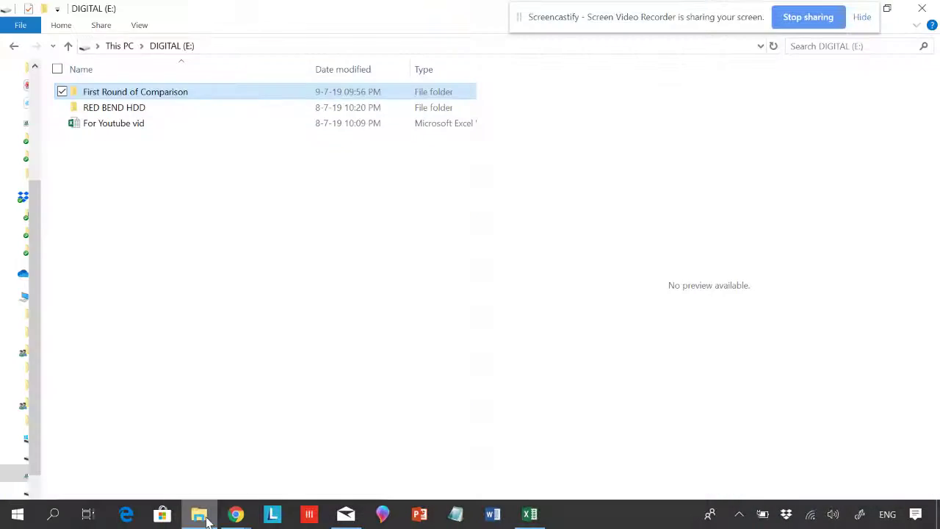
pyautogui.click(153, 108)
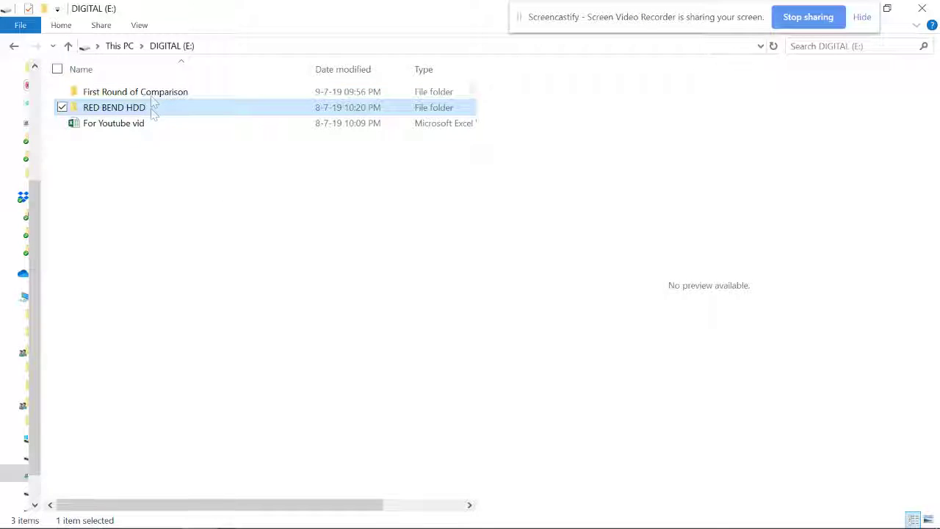
pyautogui.click(153, 95)
pyautogui.doubleClick(153, 100)
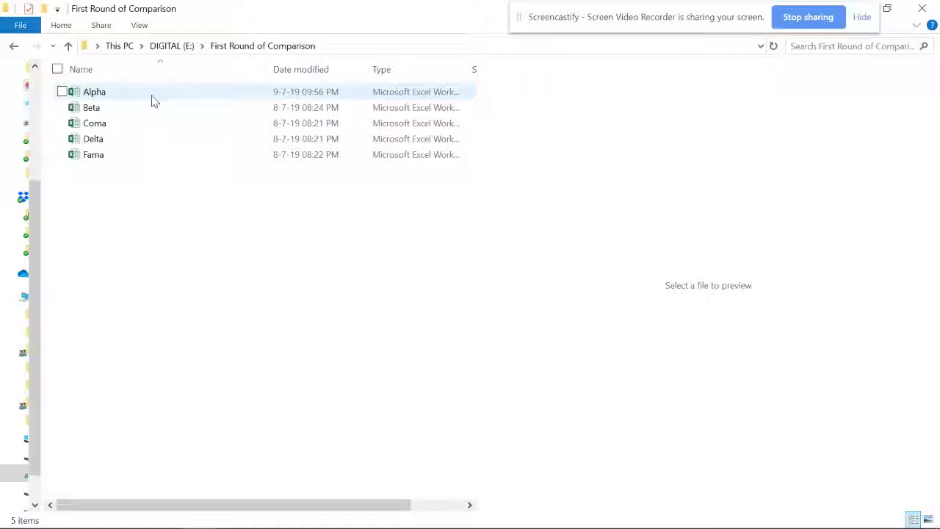
# Step: Preview the Alpha workbook and look through its Cal, Fal and Dal sheets, including the rate columns
pyautogui.click(130, 94)
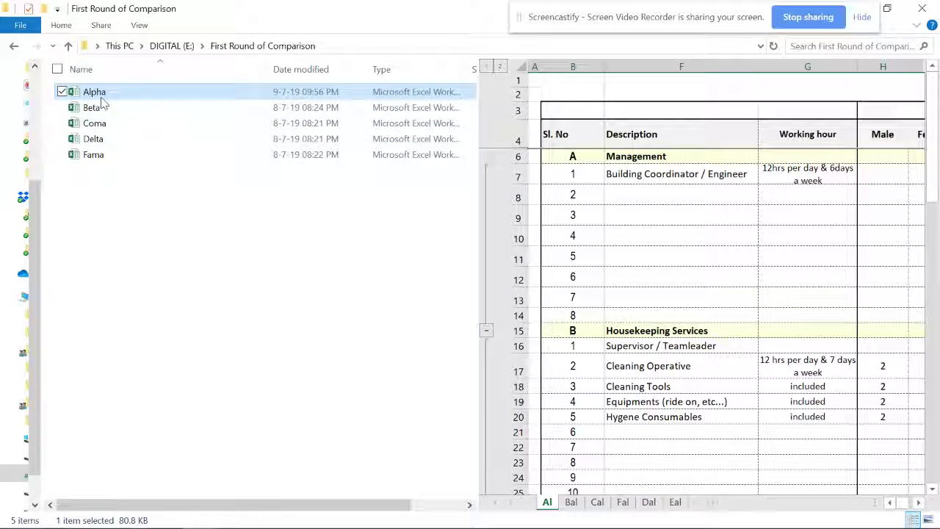
pyautogui.click(573, 510)
pyautogui.click(599, 508)
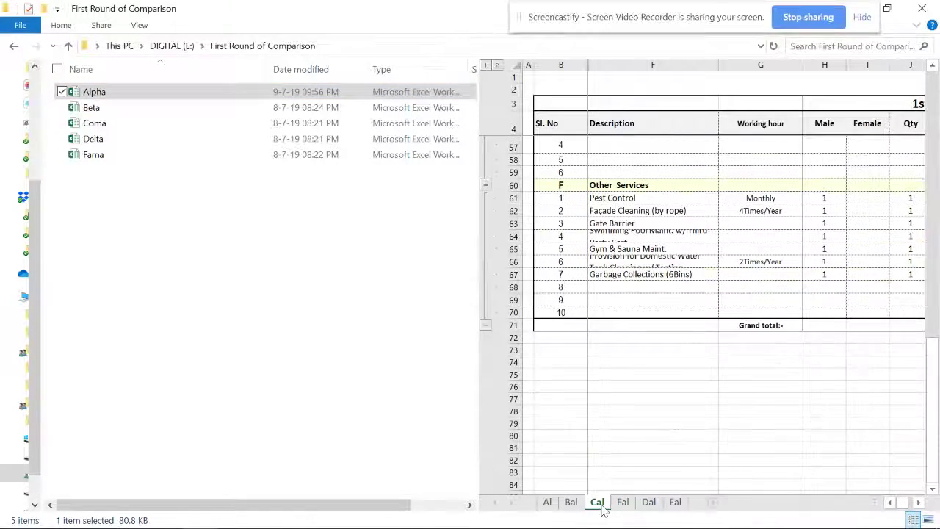
pyautogui.click(623, 504)
pyautogui.scroll(3, 651, 329)
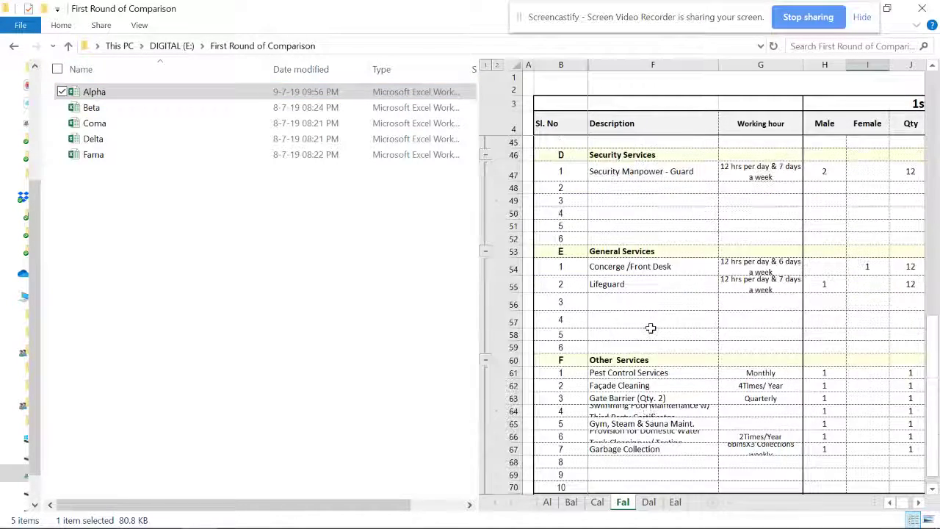
pyautogui.scroll(2, 651, 328)
pyautogui.click(650, 505)
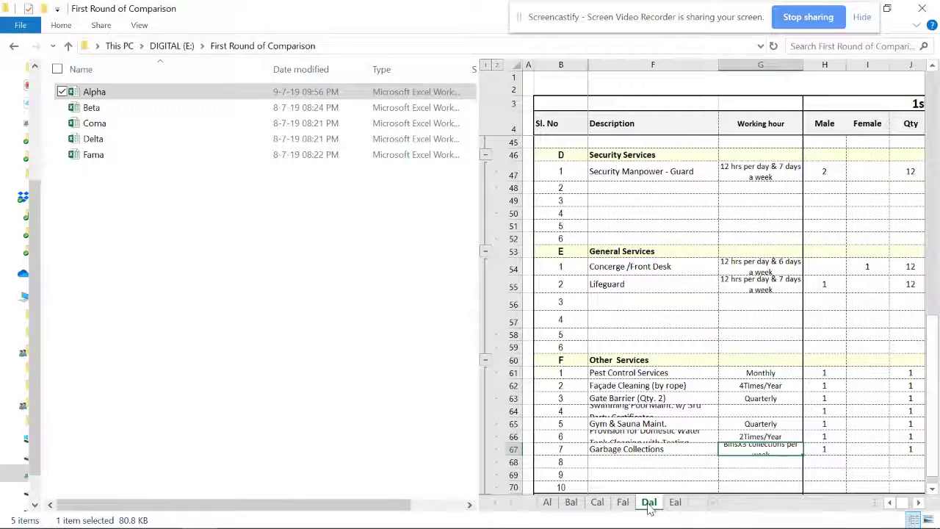
pyautogui.moveTo(904, 503); pyautogui.dragTo(914, 515)
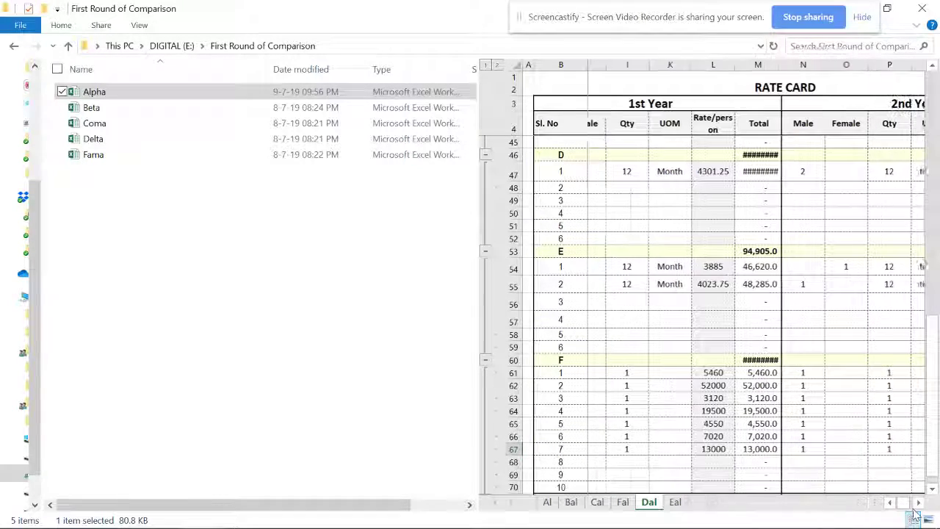
# Step: Open the Alpha workbook in a maximized Excel window, look over its Al sheet, and close it
pyautogui.doubleClick(144, 98)
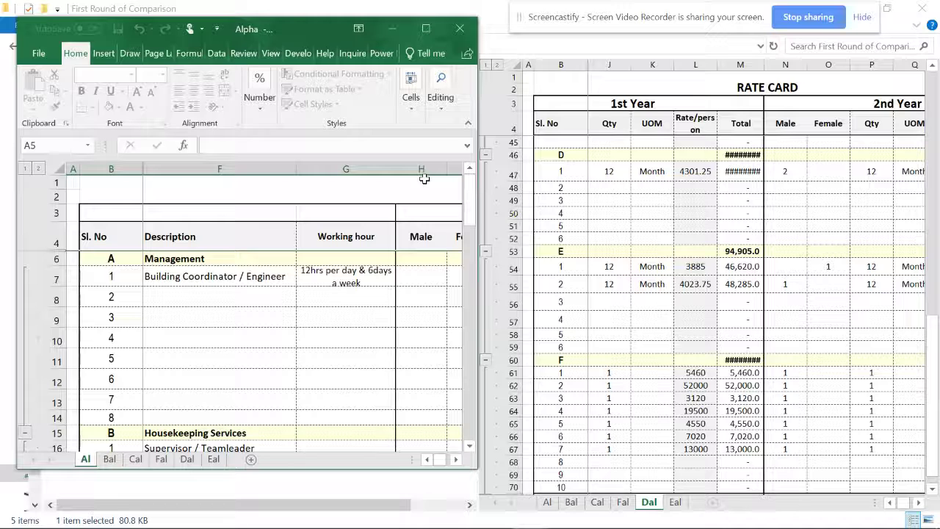
pyautogui.press('super+Up')
pyautogui.scroll(-6, 235, 255)
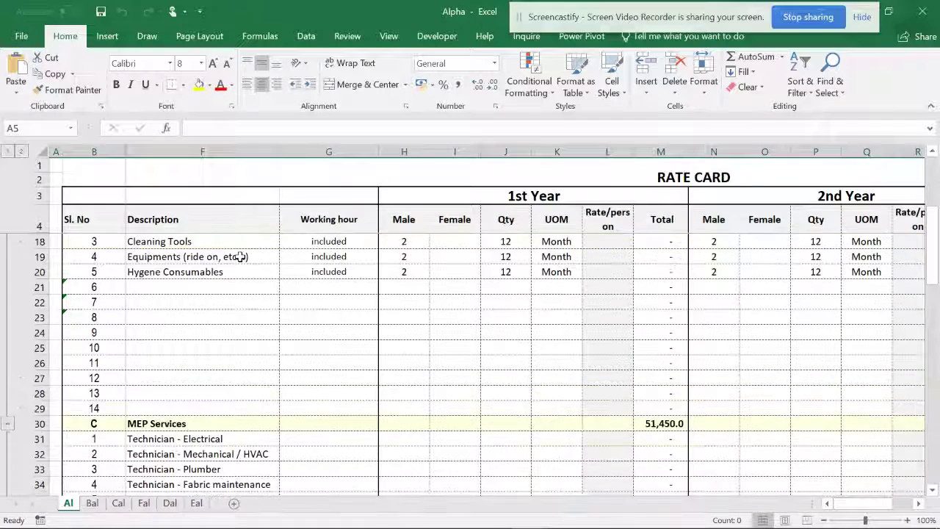
pyautogui.click(930, 16)
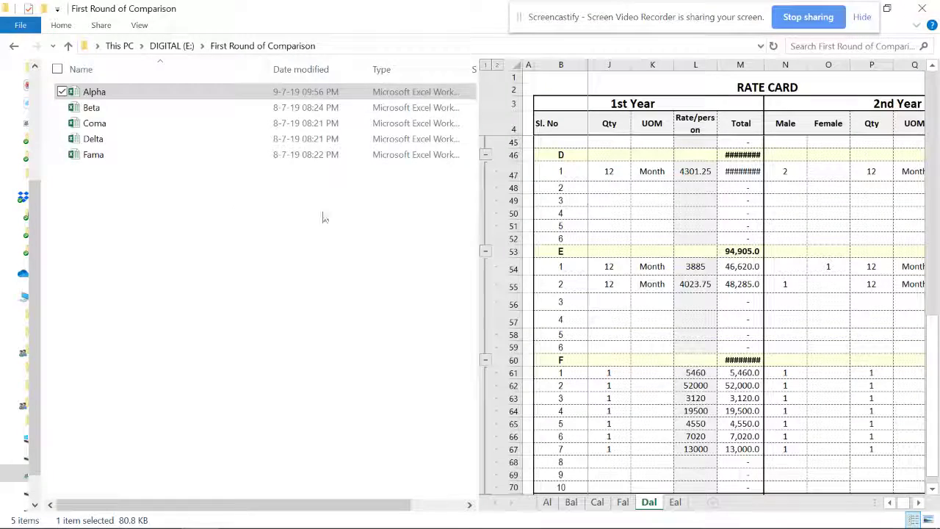
# Step: Preview the Beta, Coma, Delta and Fama workbooks one after another
pyautogui.click(91, 107)
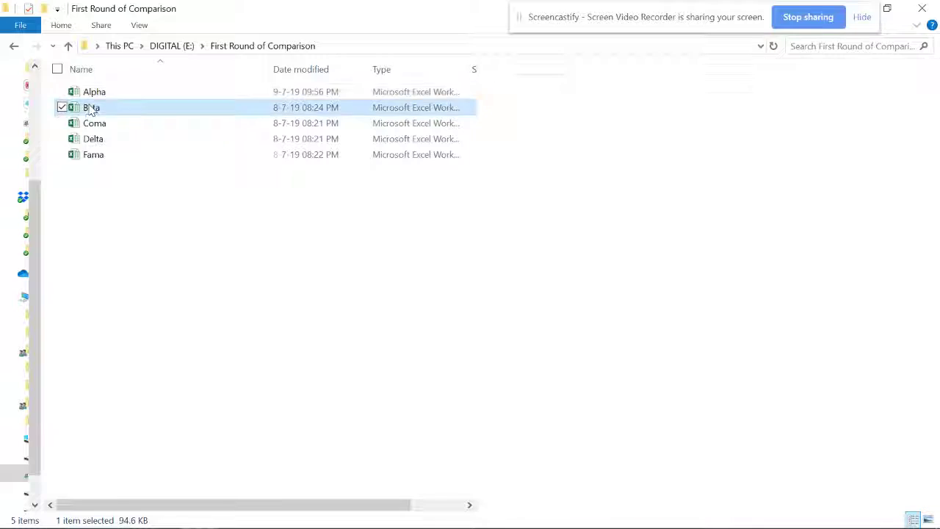
pyautogui.click(93, 124)
pyautogui.click(93, 139)
pyautogui.click(93, 154)
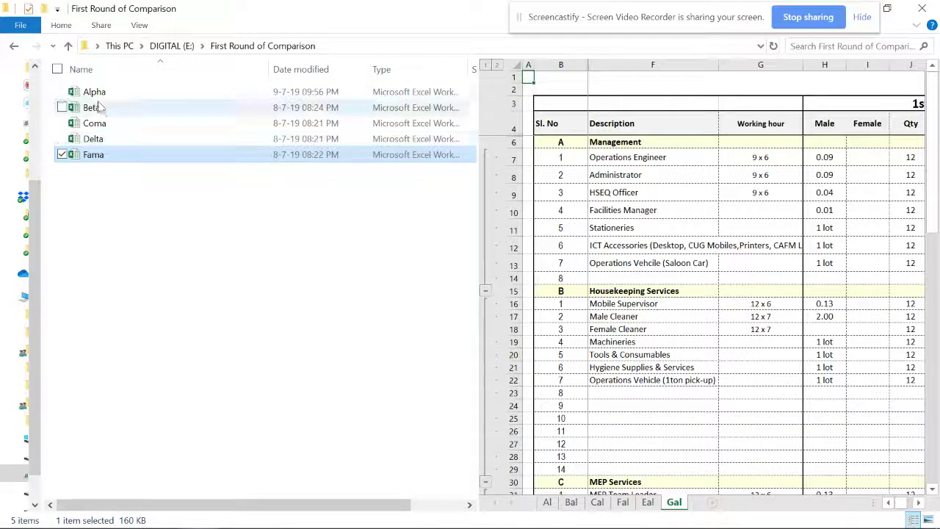
# Step: Reopen the Alpha workbook in a maximized window and unhide row 5 between rows 4 and 6 on the Al sheet
pyautogui.click(121, 94)
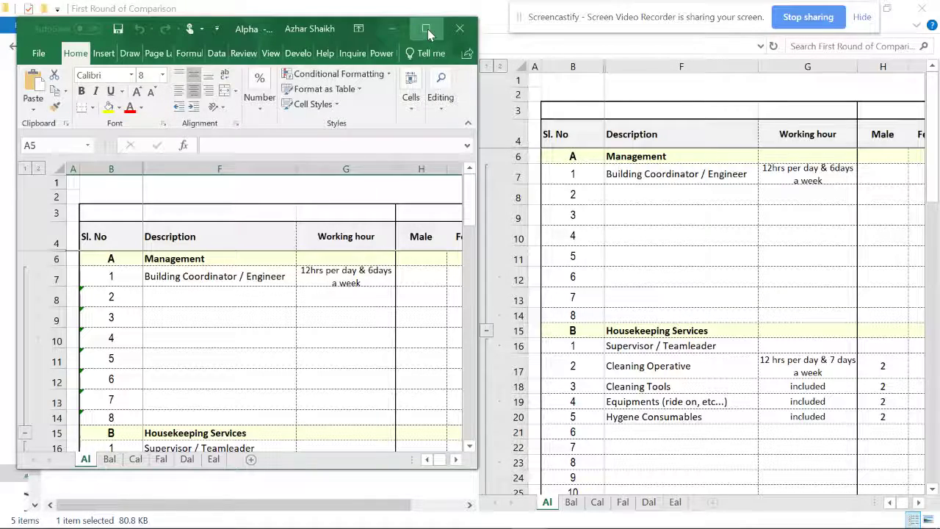
pyautogui.click(427, 28)
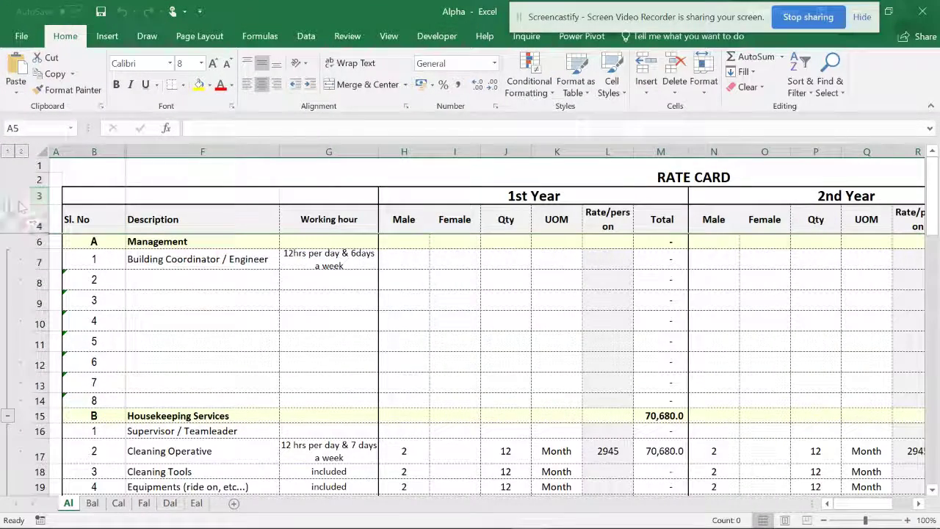
pyautogui.click(300, 301)
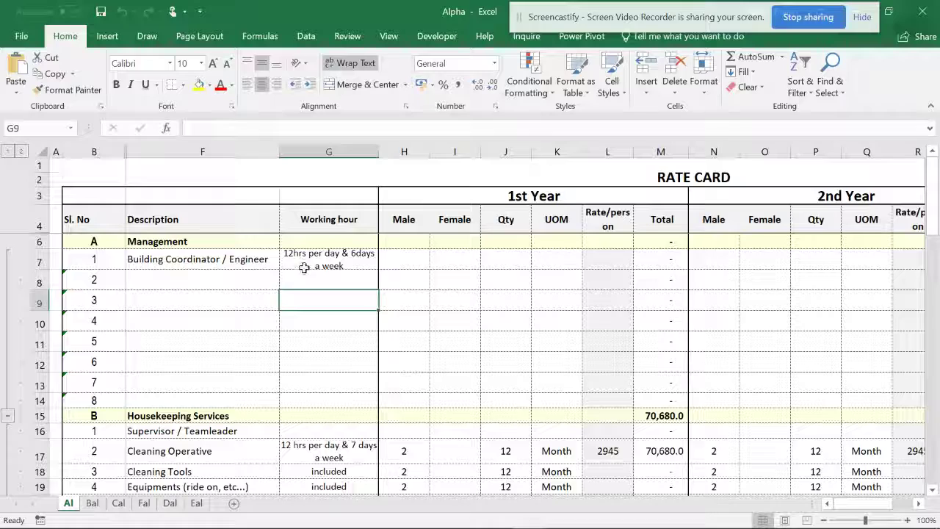
pyautogui.moveTo(33, 226); pyautogui.dragTo(37, 238)
pyautogui.rightClick(37, 238)
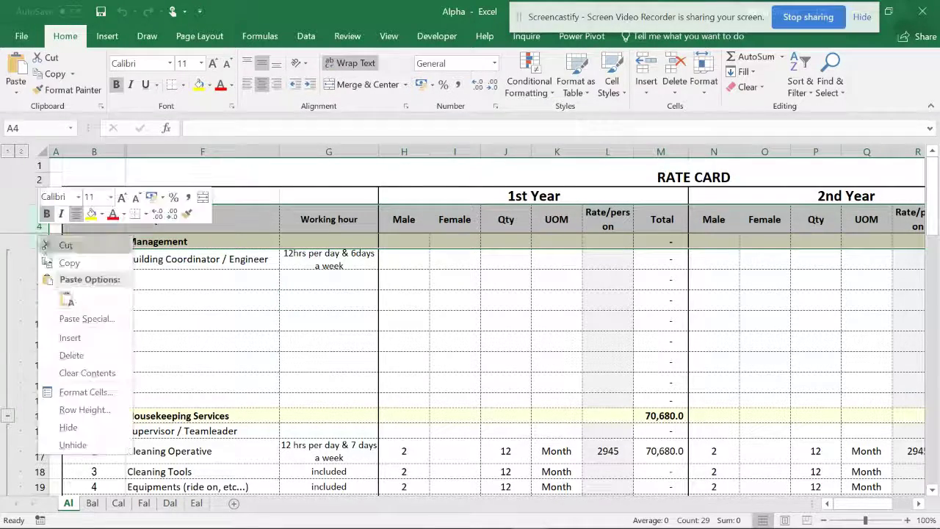
pyautogui.click(73, 445)
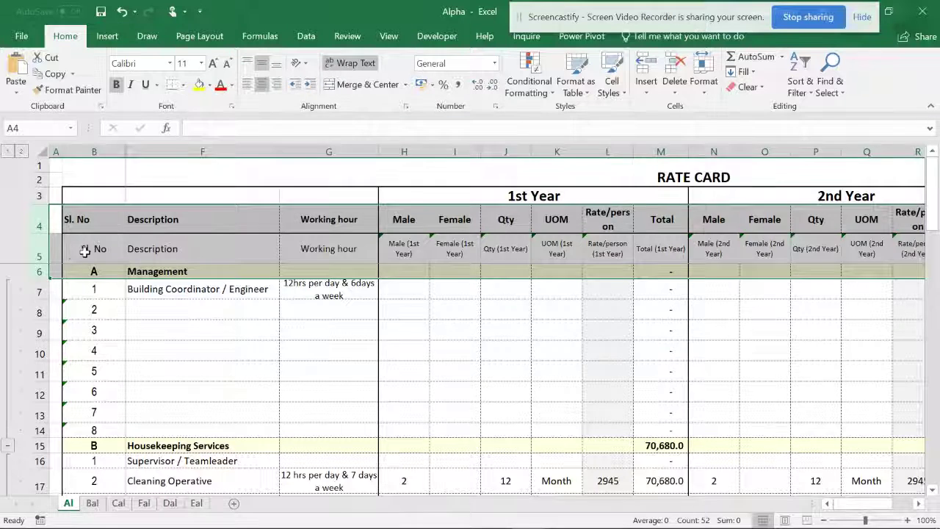
# Step: Hide the Vendor column D and the Service column E on the Al sheet
pyautogui.rightClick(249, 153)
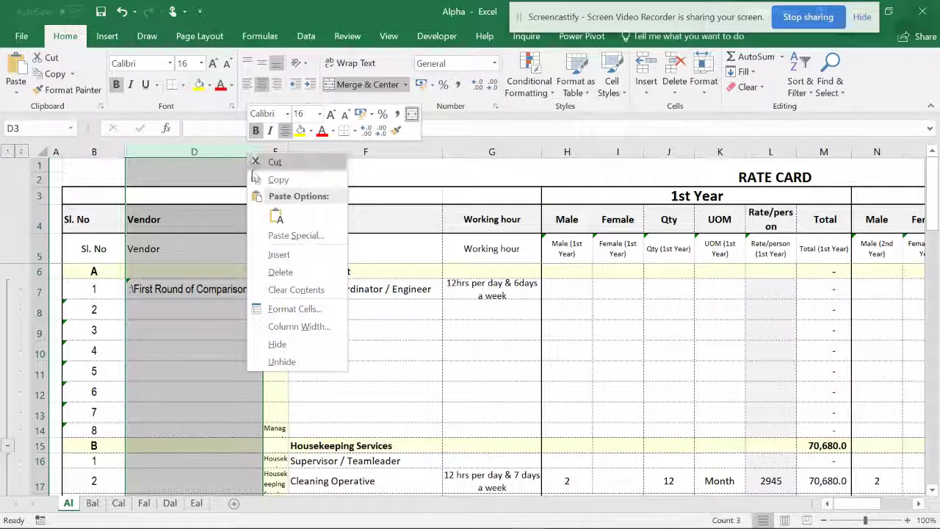
pyautogui.click(278, 344)
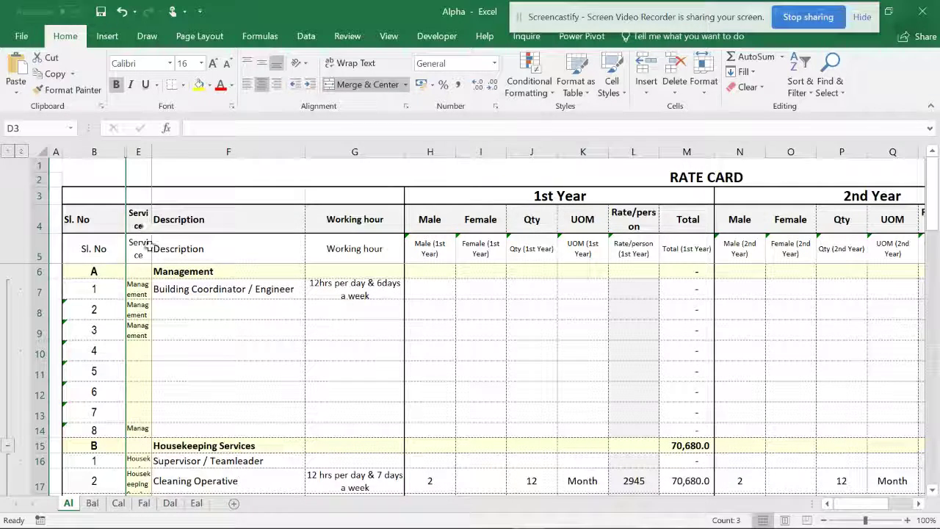
pyautogui.click(138, 151)
pyautogui.rightClick(139, 154)
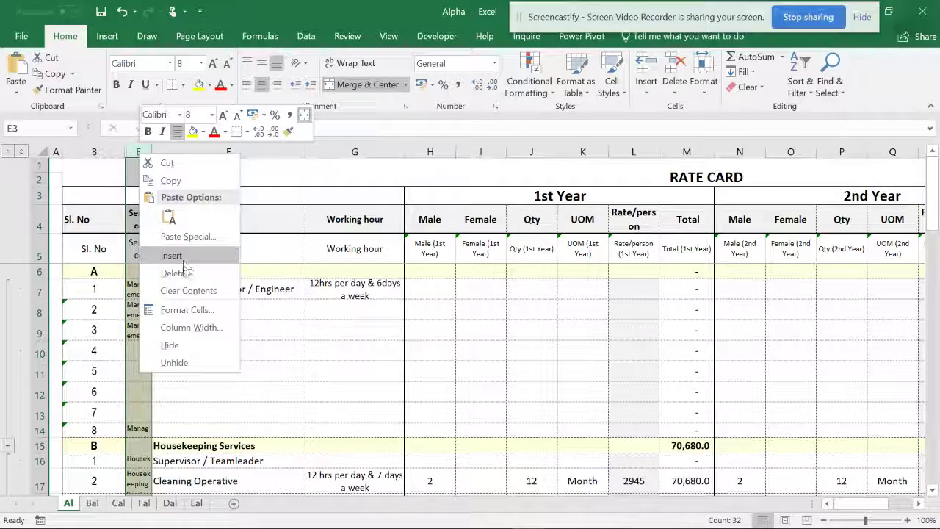
pyautogui.click(169, 345)
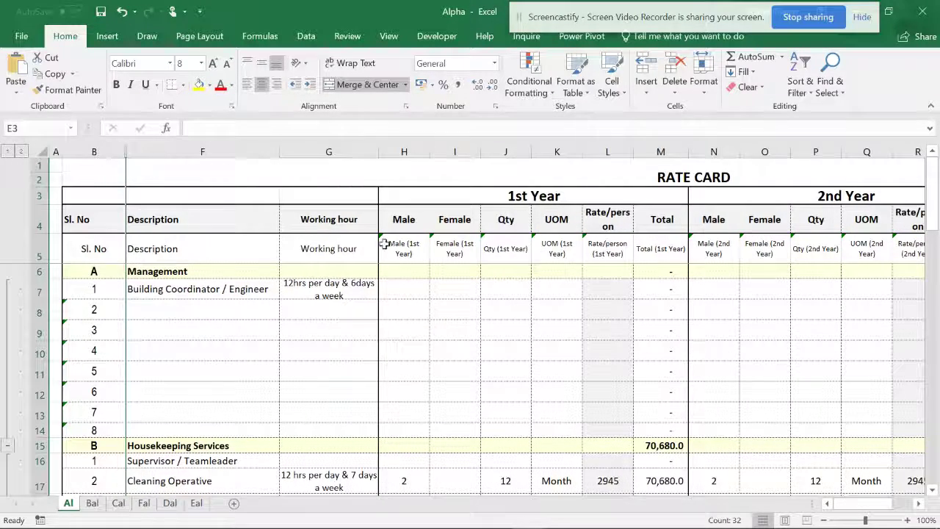
# Step: Inspect the header formula in H5 of the Al sheet and hide row 5
pyautogui.click(424, 244)
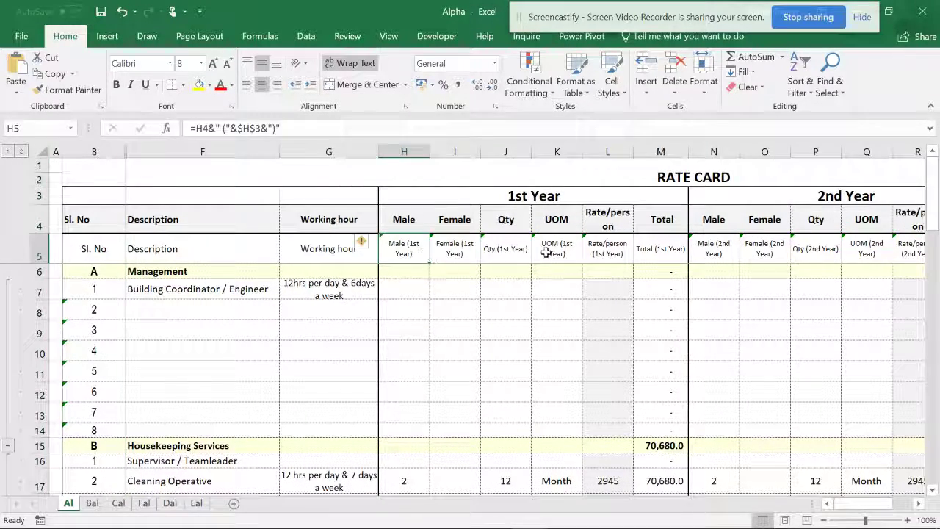
pyautogui.click(31, 252)
pyautogui.rightClick(31, 252)
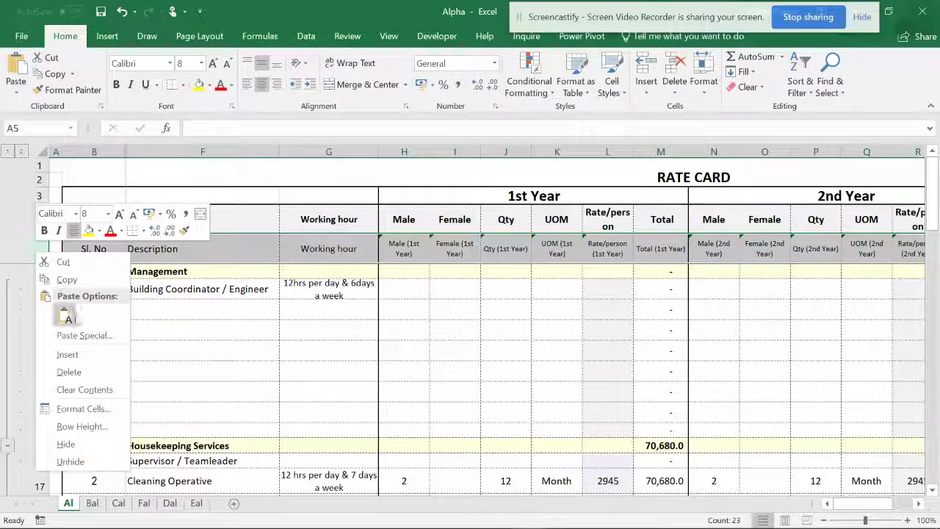
pyautogui.click(67, 444)
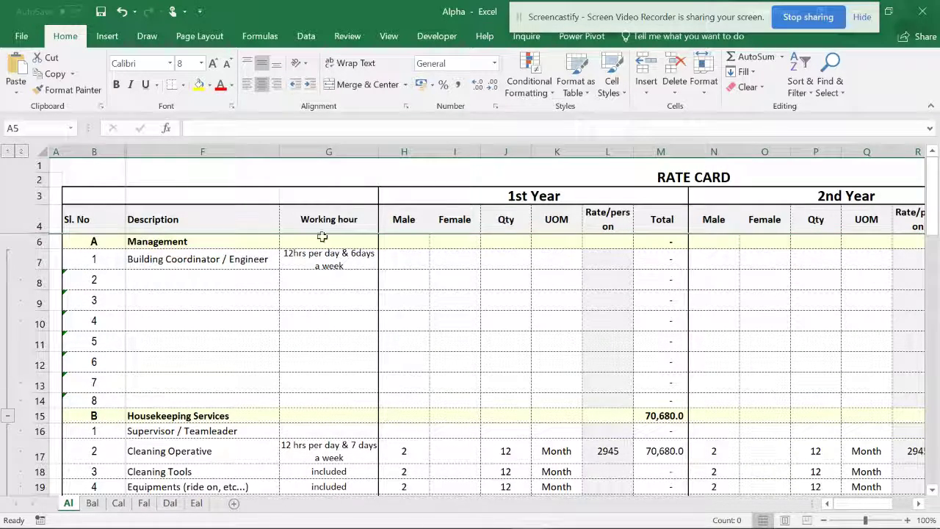
# Step: Look through the Bal, Dal and Eal sheets of the Alpha workbook, checking the service rows down to the grand total
pyautogui.click(92, 503)
pyautogui.click(169, 504)
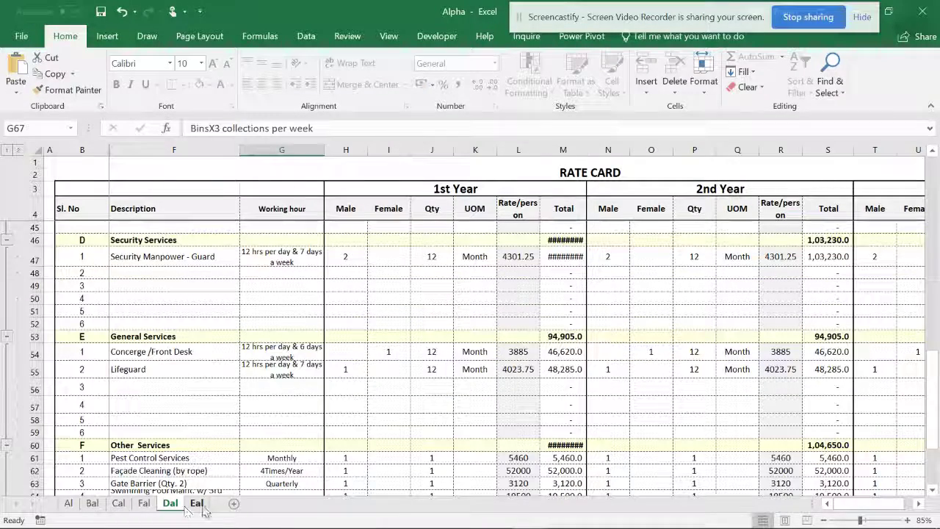
pyautogui.scroll(1, 574, 265)
pyautogui.scroll(-5, 524, 269)
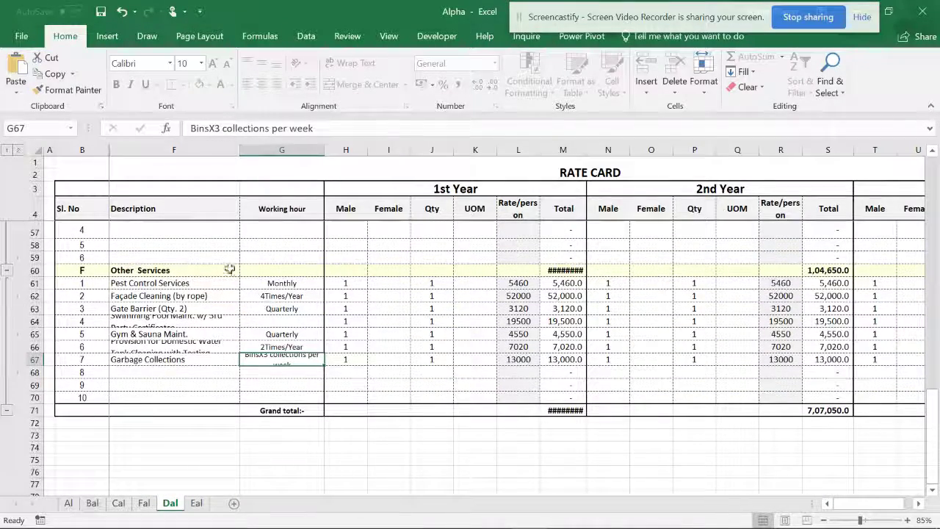
pyautogui.click(197, 503)
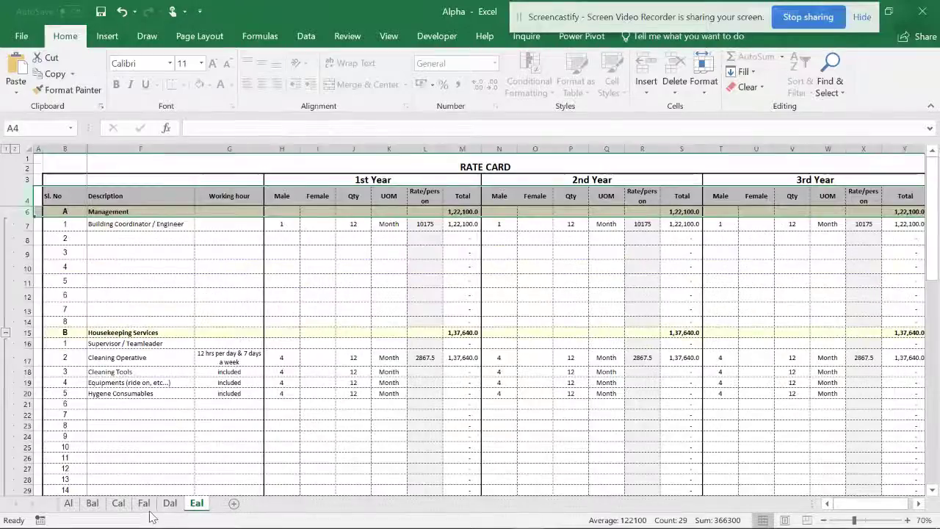
pyautogui.click(170, 503)
pyautogui.scroll(5, 183, 373)
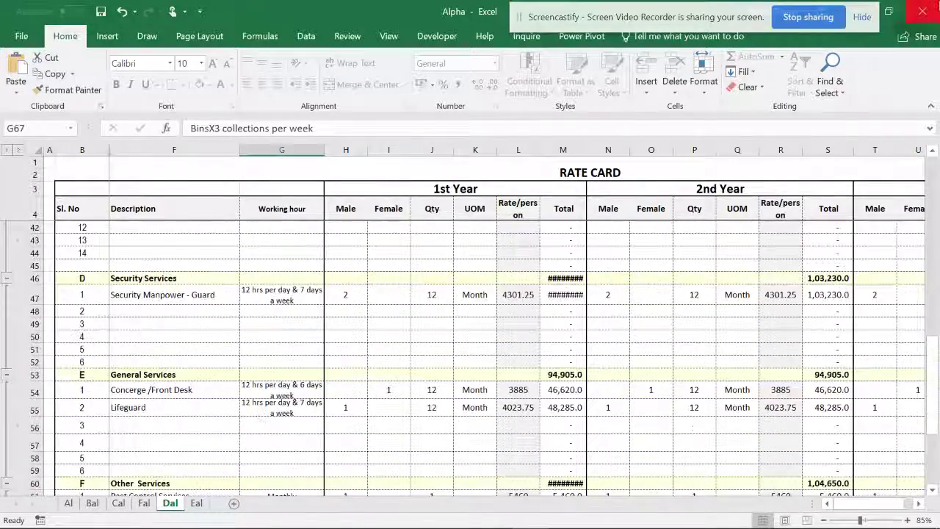
# Step: Close the Alpha workbook without saving the changes
pyautogui.hotkey('alt', 'F4')
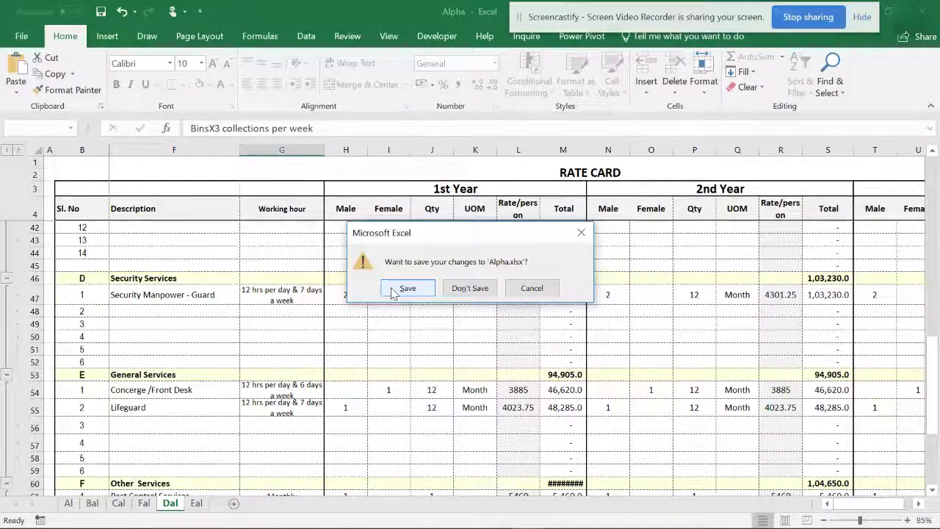
pyautogui.click(407, 294)
pyautogui.click(481, 289)
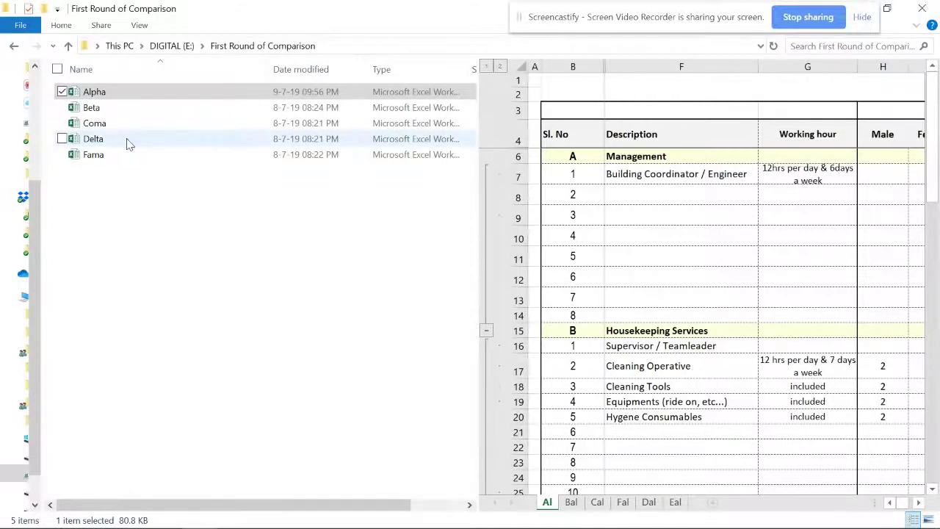
# Step: Preview the Beta, Delta, Fama and Coma workbooks, and view the Eal and Bal sheets of Coma
pyautogui.click(94, 110)
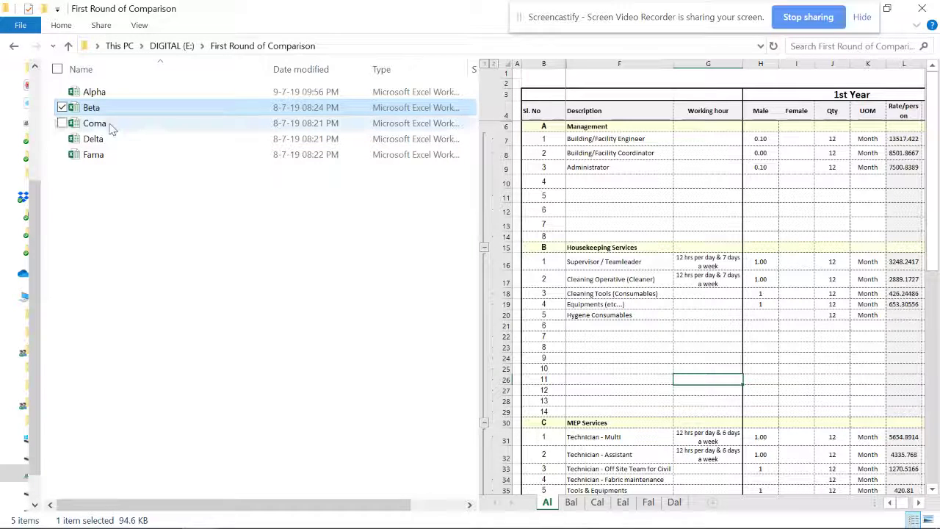
pyautogui.click(105, 139)
pyautogui.click(103, 156)
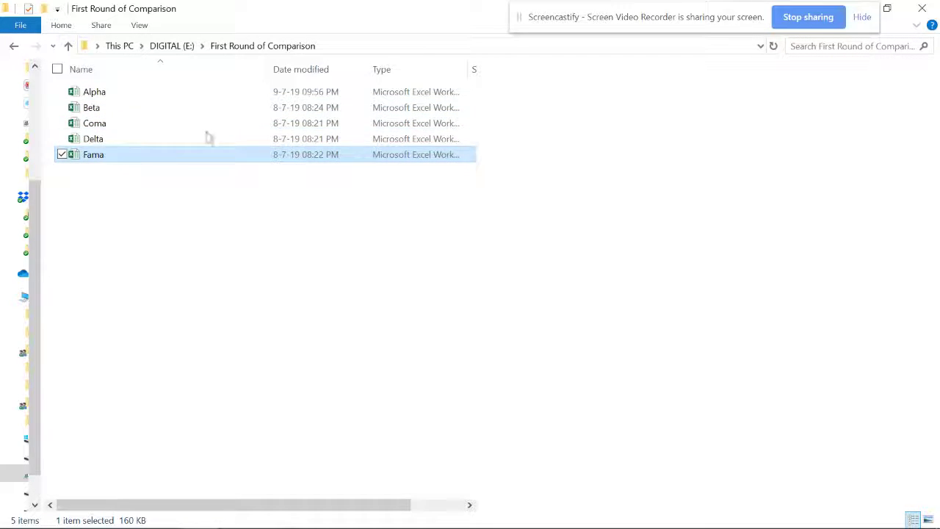
pyautogui.click(110, 124)
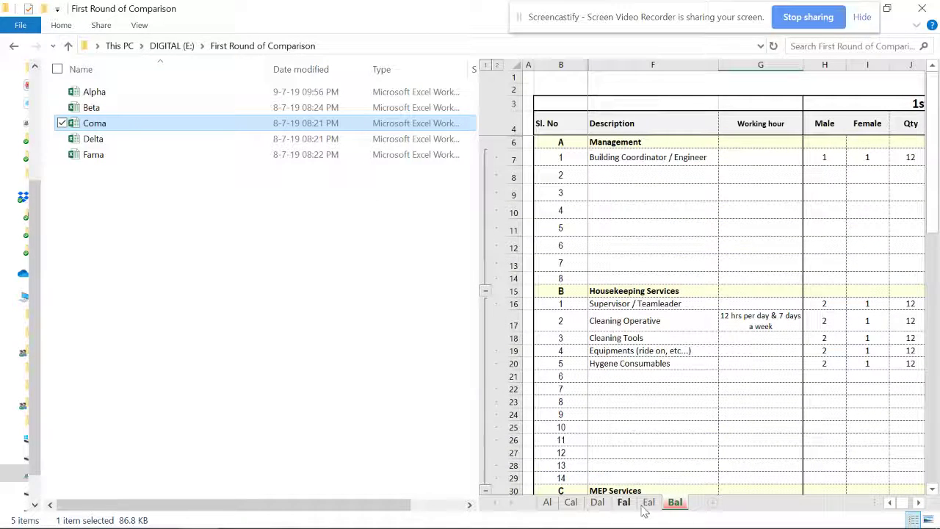
pyautogui.click(650, 503)
pyautogui.click(675, 503)
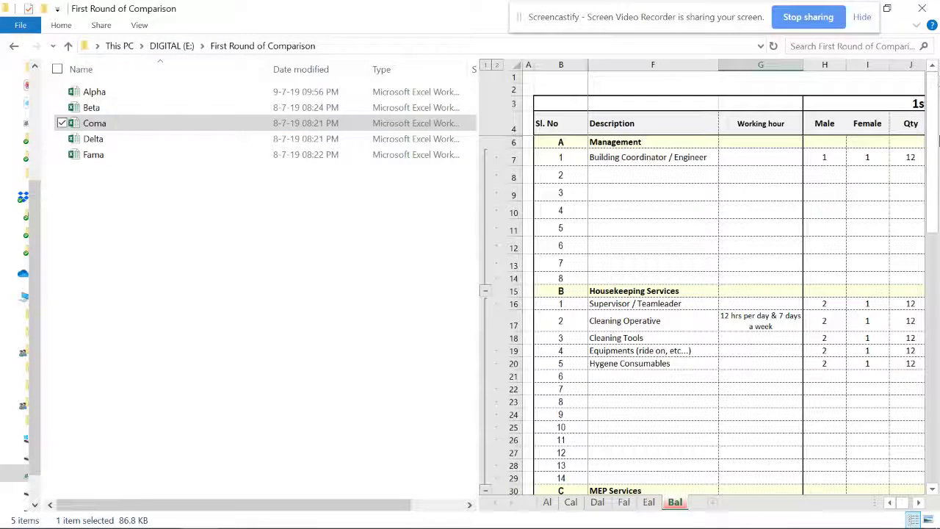
# Step: Switch to the For Youtube vid workbook in Excel and open its First Round of Comparison query for editing
pyautogui.click(175, 47)
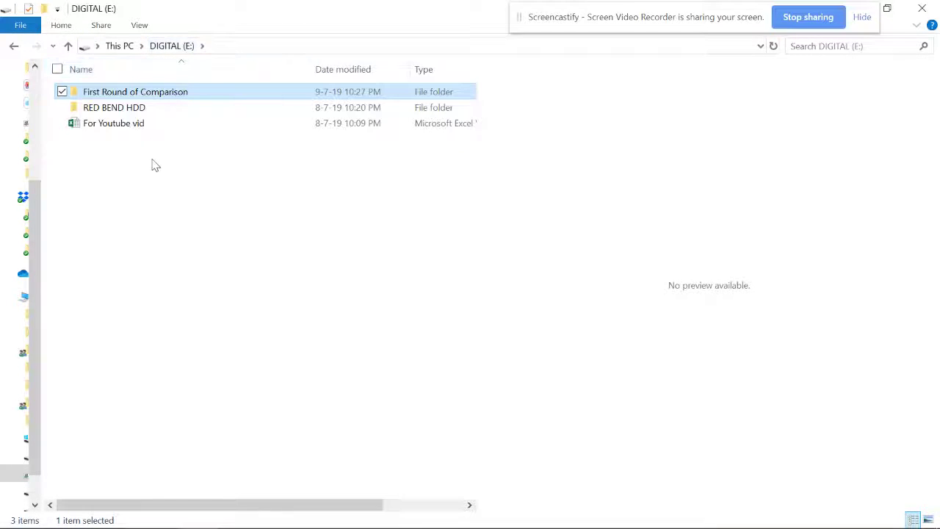
pyautogui.moveTo(611, 488)
pyautogui.click(531, 515)
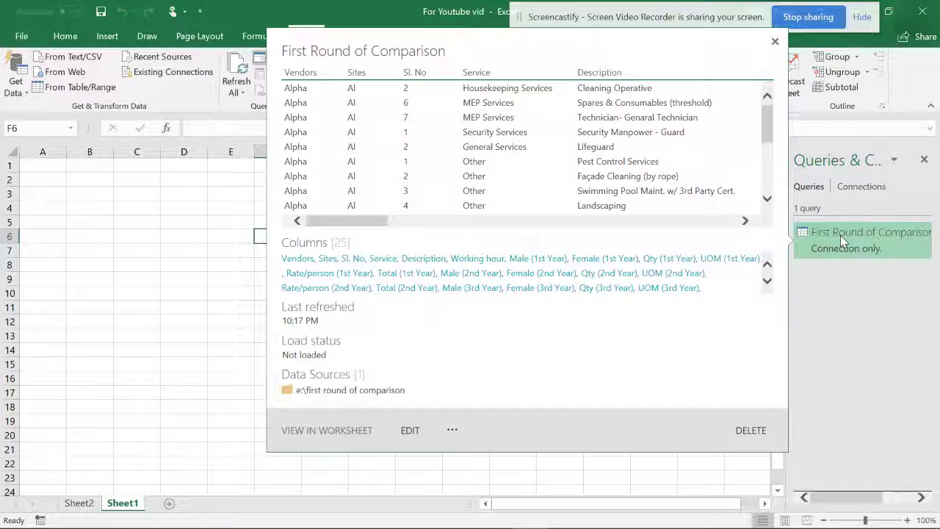
pyautogui.doubleClick(840, 235)
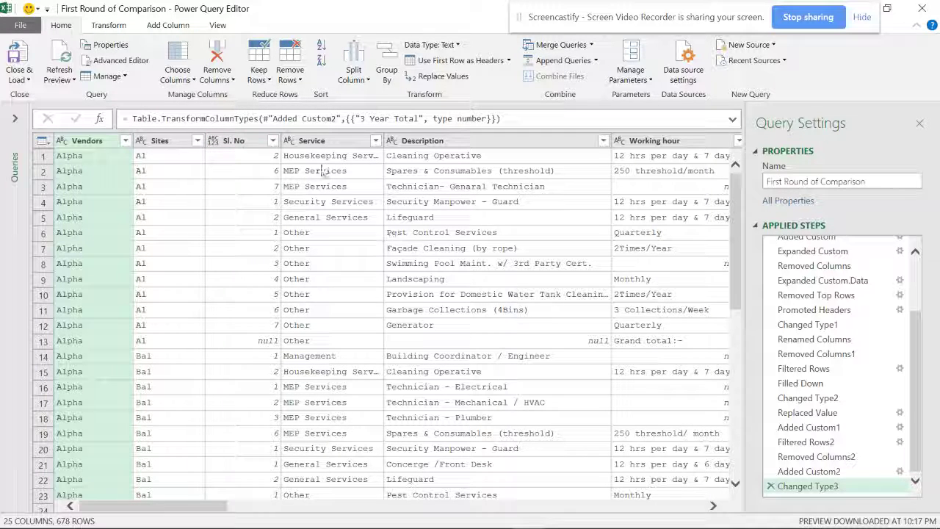
# Step: Look through the combined query's columns and the values listed in the Vendors and Sites filters
pyautogui.moveTo(208, 504); pyautogui.dragTo(337, 519)
pyautogui.moveTo(381, 521); pyautogui.dragTo(195, 506)
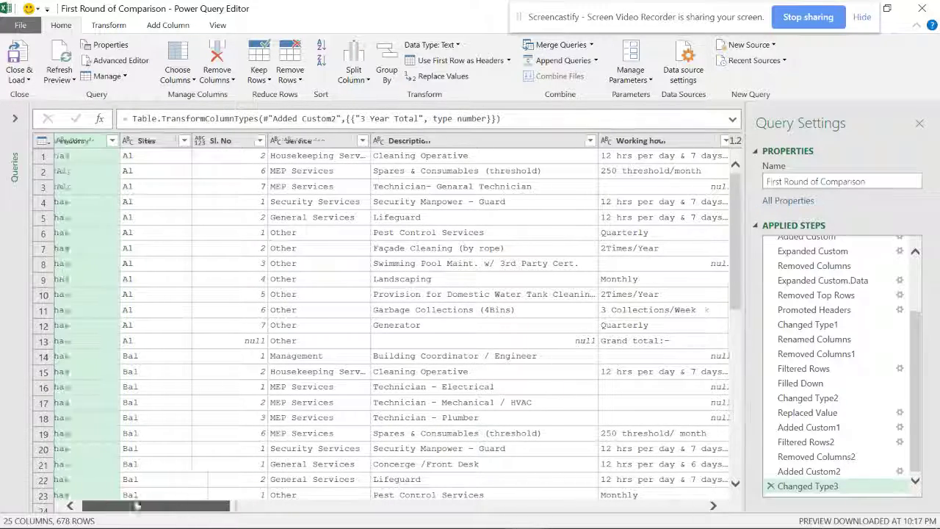
pyautogui.click(125, 140)
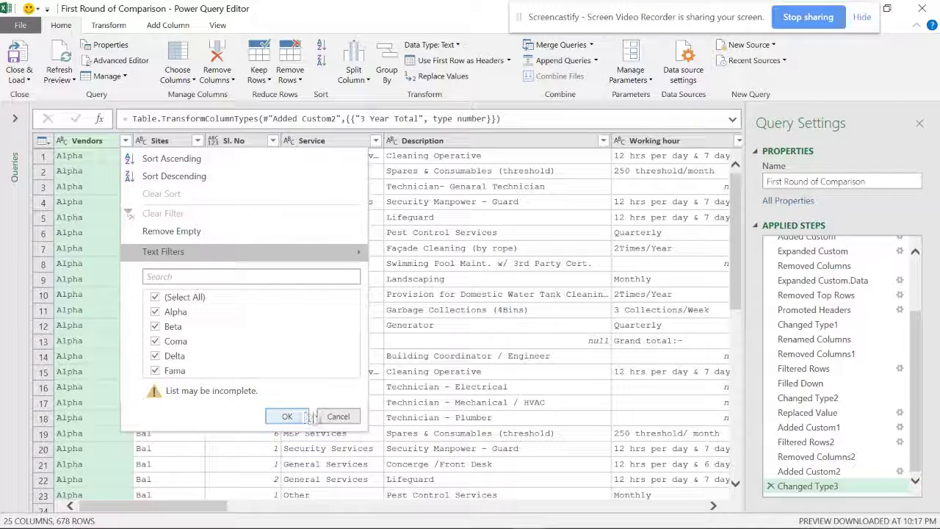
pyautogui.click(337, 417)
pyautogui.click(197, 140)
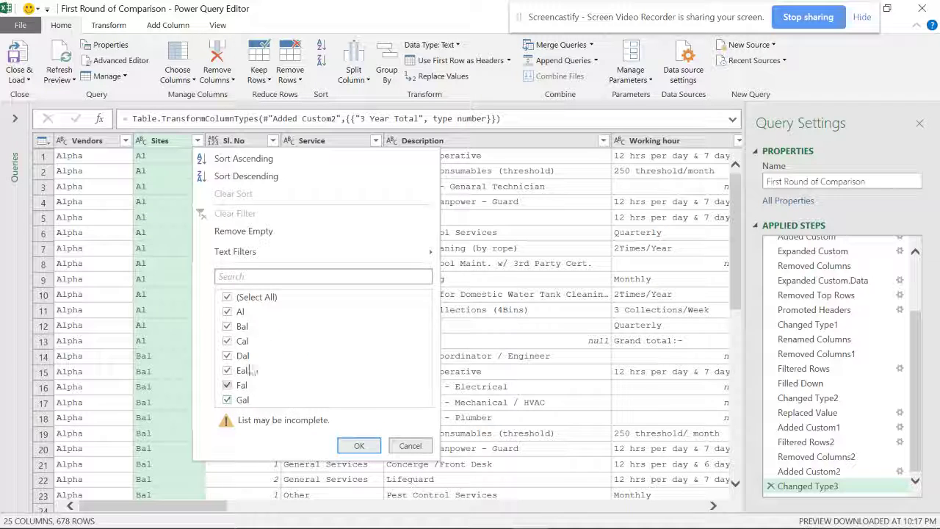
pyautogui.click(410, 448)
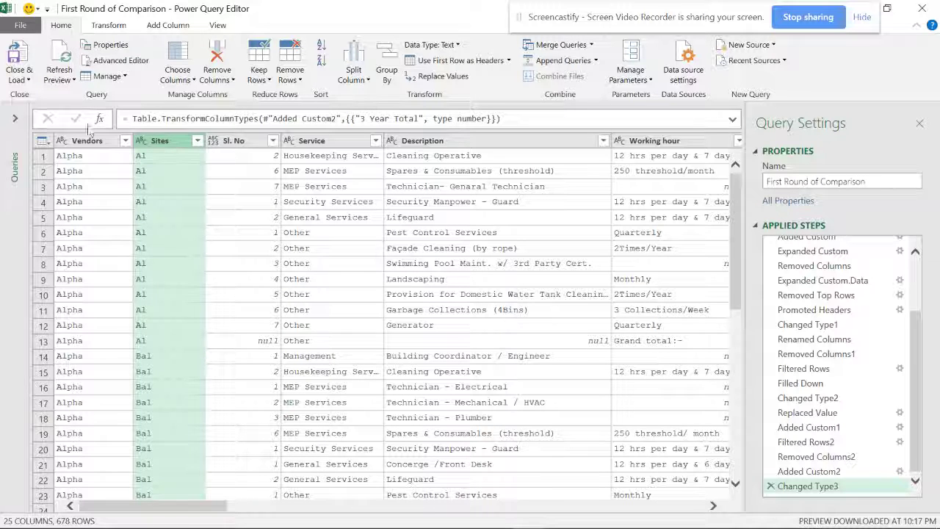
# Step: Rename the query as First Round of Comparison1 and close the Power Query Editor, keeping the change
pyautogui.click(875, 183)
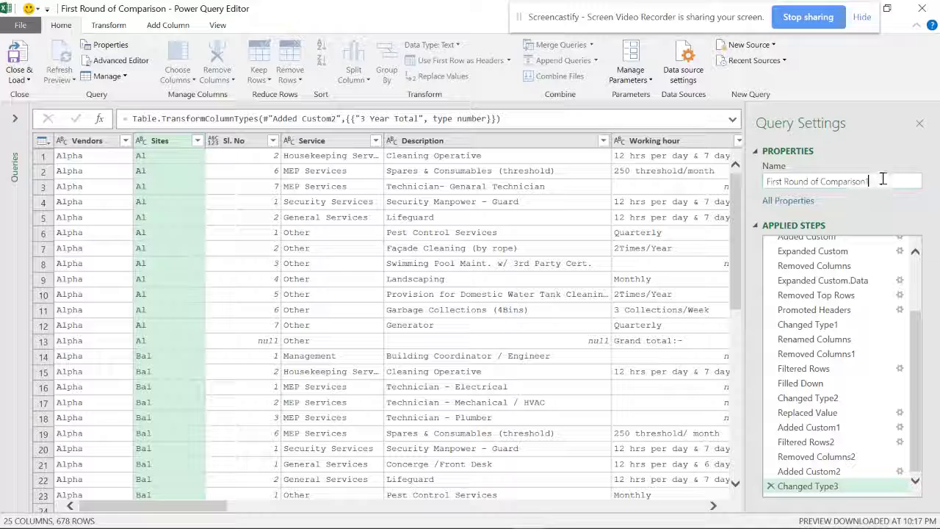
pyautogui.write('1')
pyautogui.press('Return')
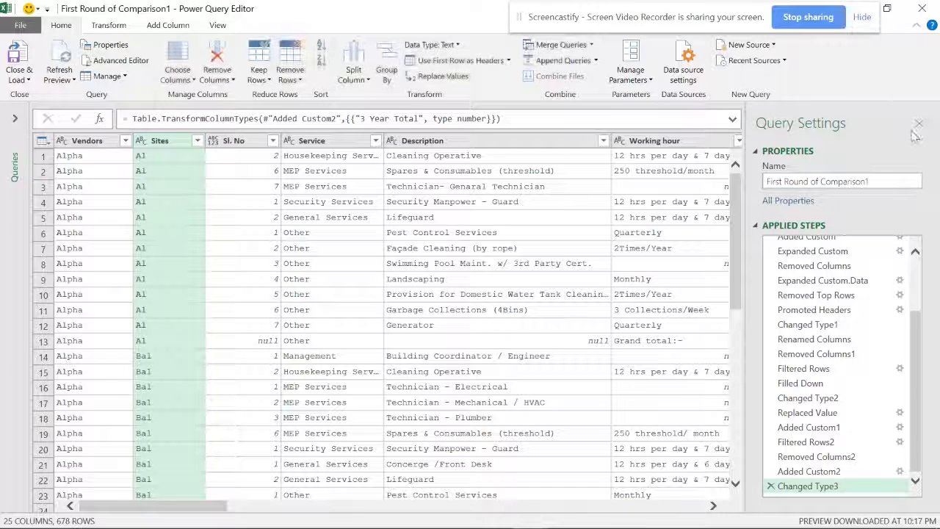
pyautogui.click(921, 124)
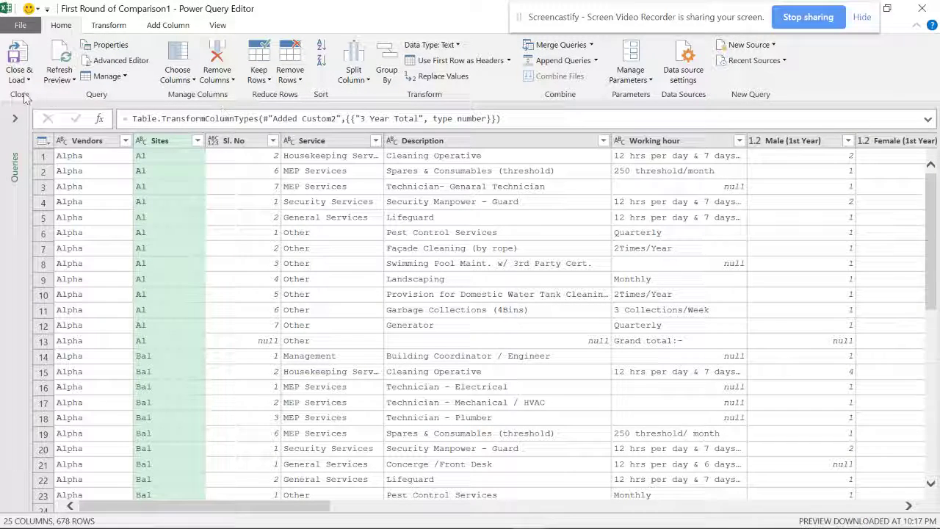
pyautogui.click(923, 8)
pyautogui.click(485, 293)
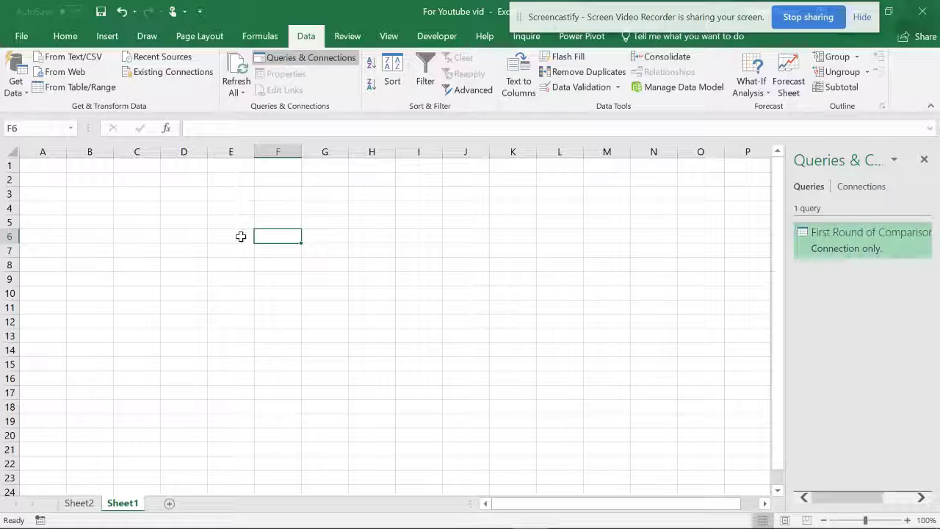
# Step: Switch to File Explorer and copy the path of the First Round of Comparison folder
pyautogui.moveTo(737, 32); pyautogui.dragTo(692, 32)
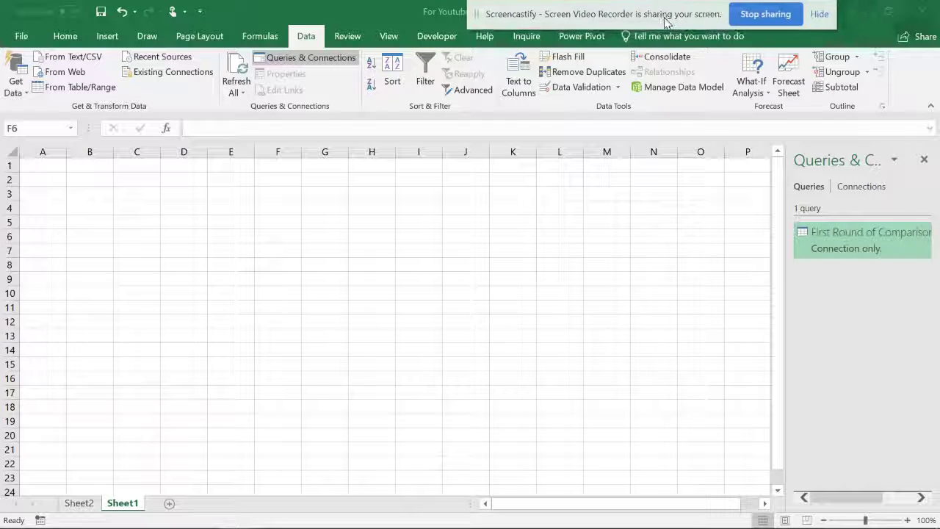
pyautogui.click(857, 17)
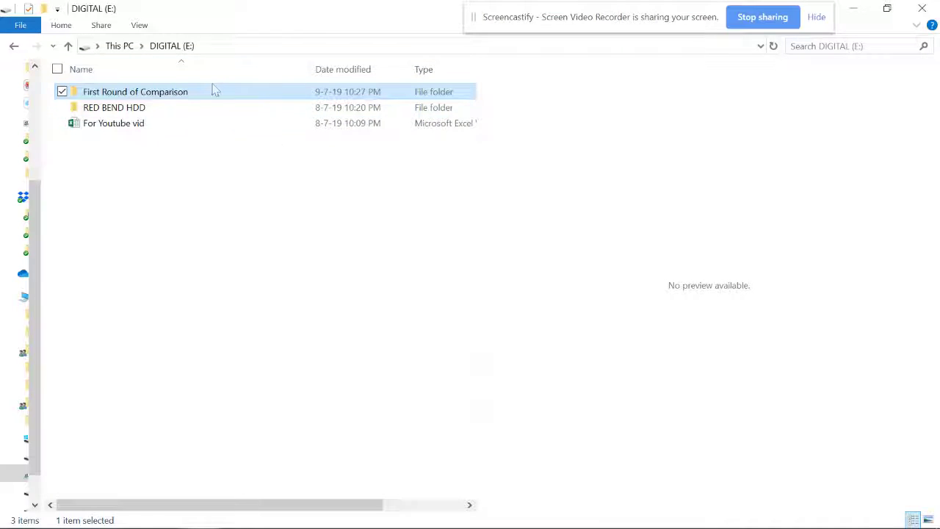
pyautogui.doubleClick(149, 98)
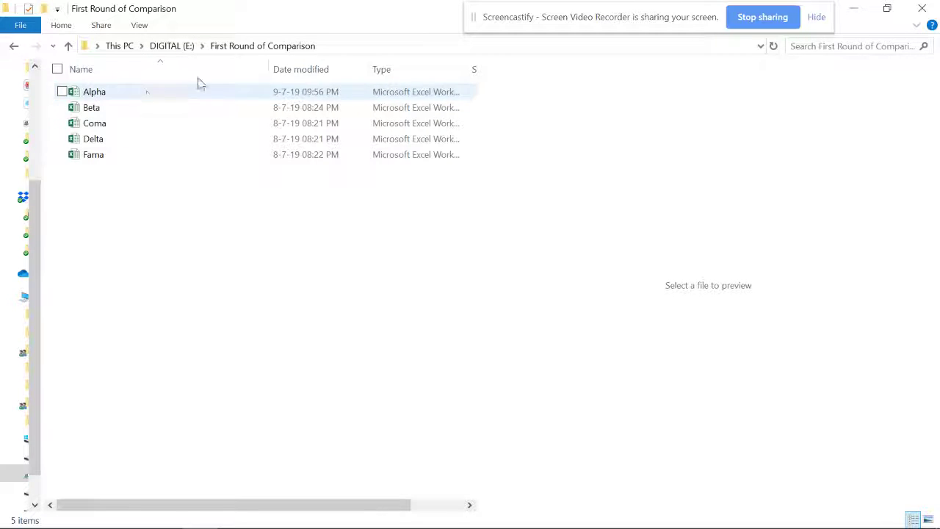
pyautogui.click(326, 48)
pyautogui.rightClick(169, 57)
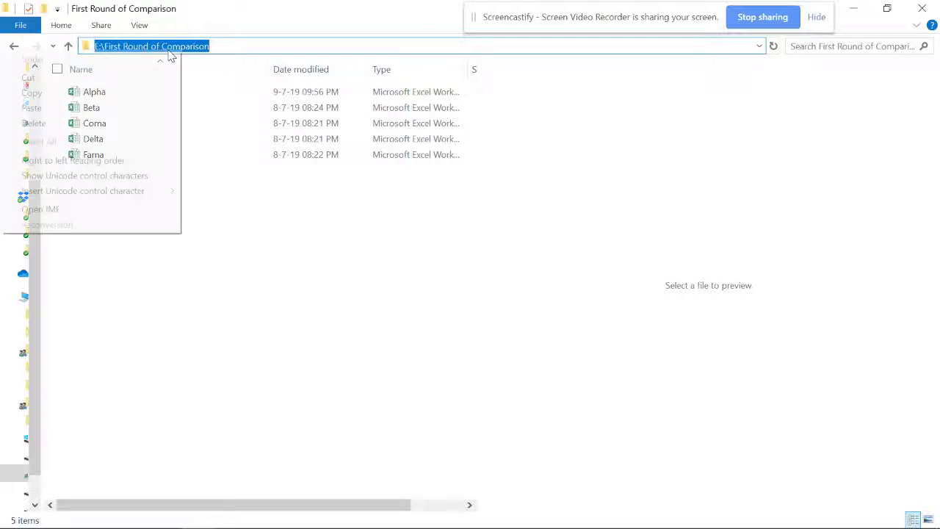
pyautogui.click(68, 97)
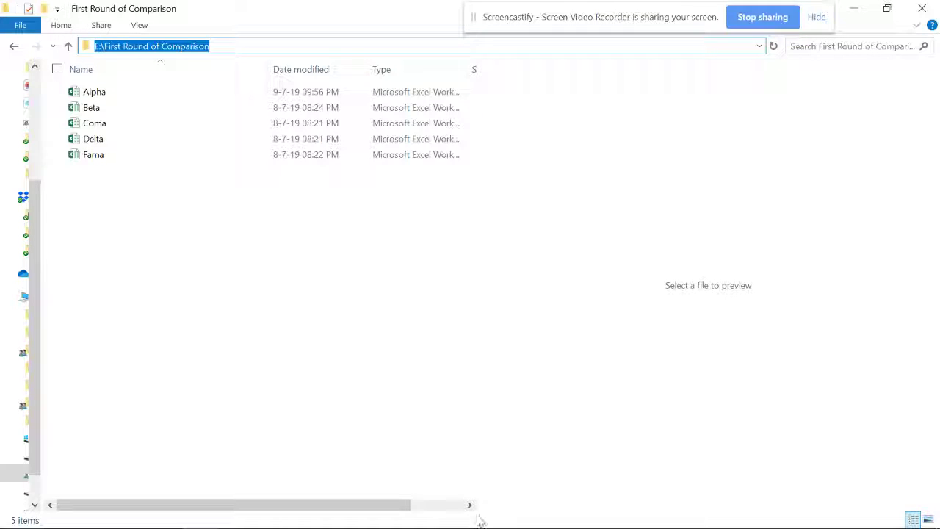
# Step: Back in Excel, create a query from the folder E:\First Round of Comparison and open it for editing
pyautogui.click(530, 513)
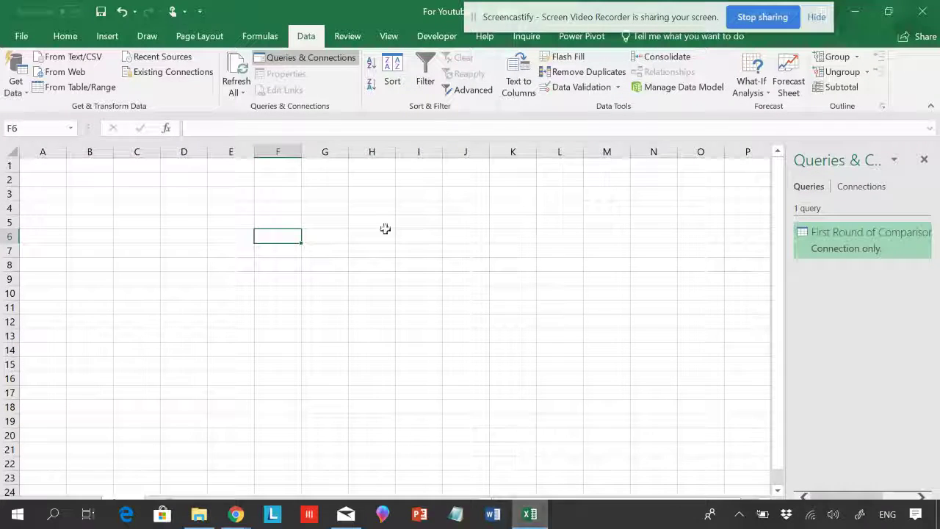
pyautogui.click(28, 86)
pyautogui.moveTo(132, 127)
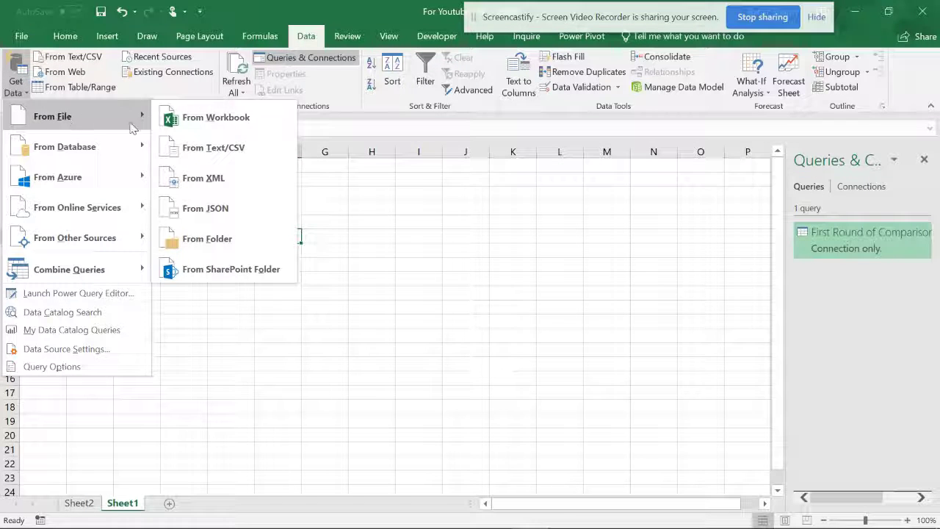
pyautogui.click(213, 242)
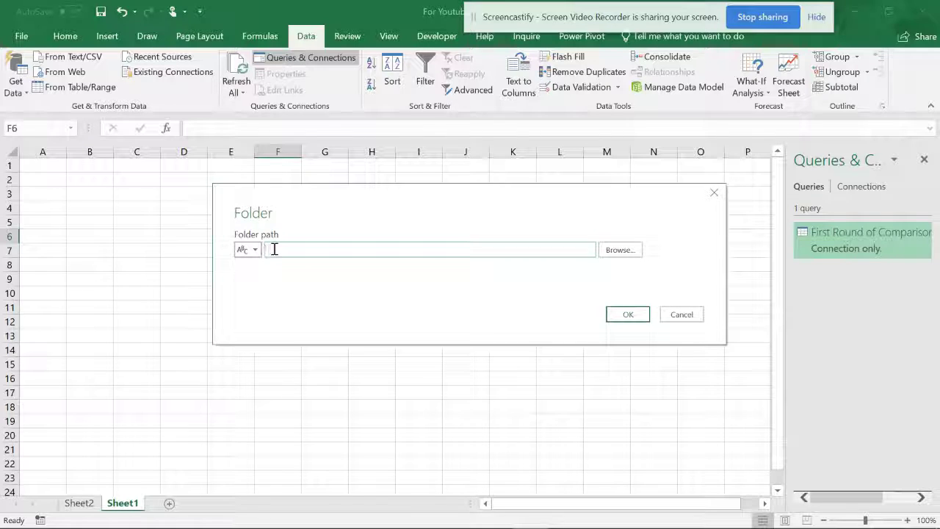
pyautogui.rightClick(323, 251)
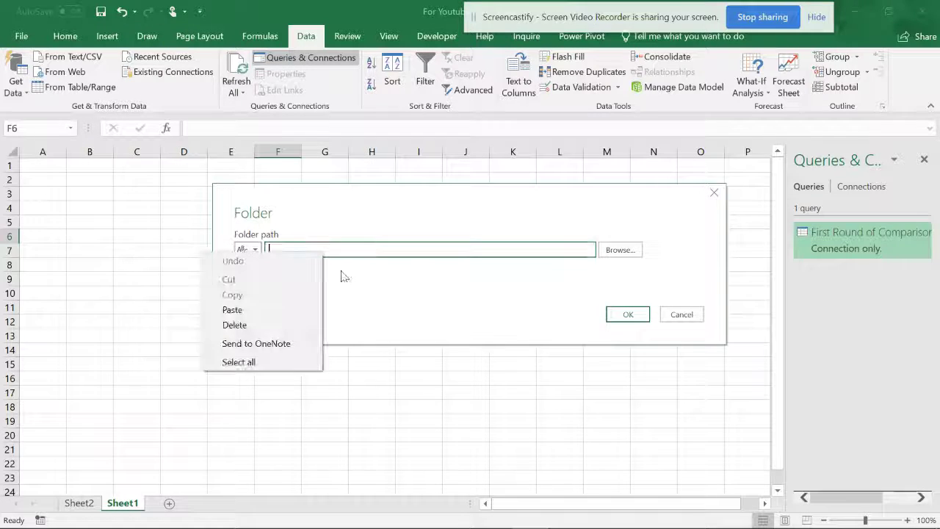
pyautogui.click(249, 309)
pyautogui.click(637, 316)
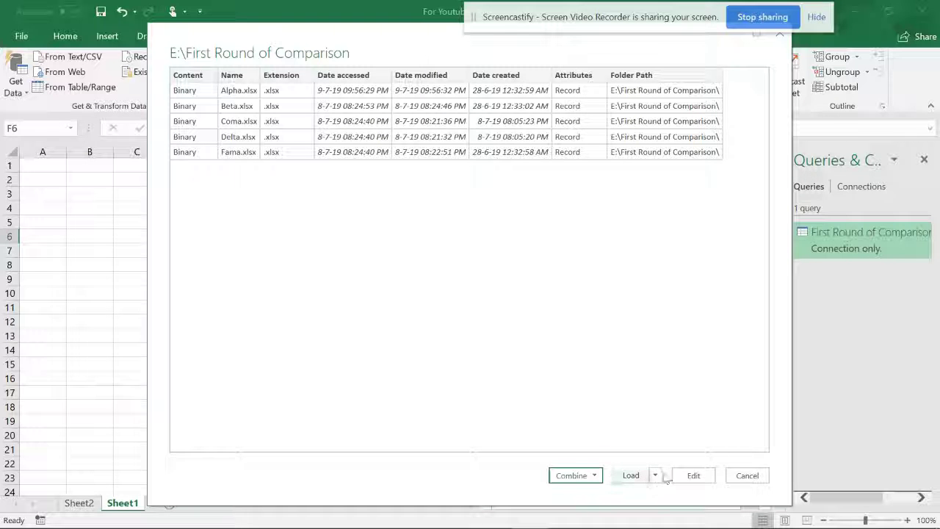
pyautogui.click(694, 476)
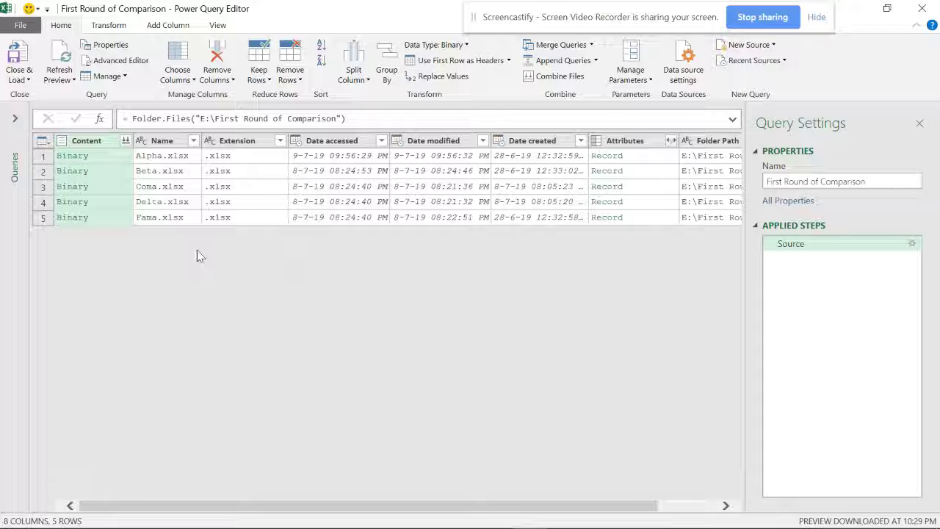
# Step: Filter the Extension column to keep only rows that contain .xlsx
pyautogui.click(280, 140)
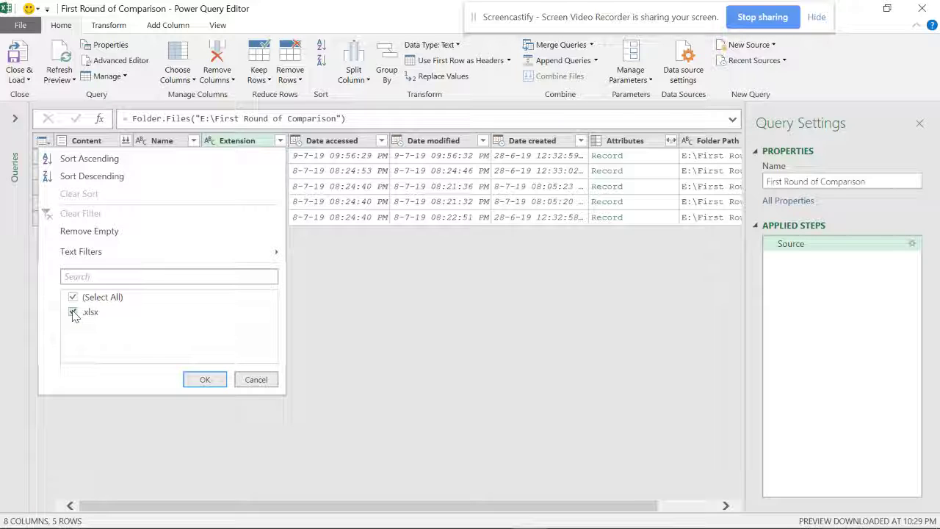
pyautogui.moveTo(231, 254)
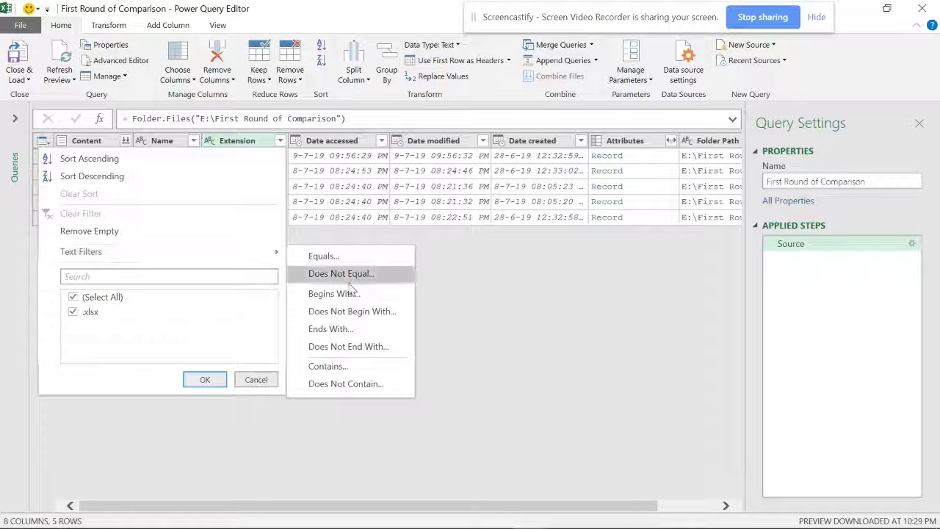
pyautogui.click(335, 369)
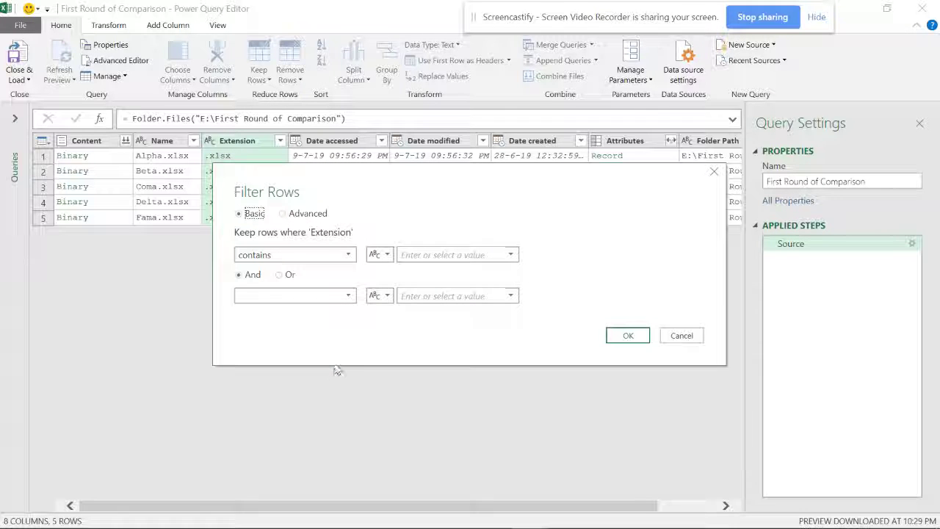
pyautogui.click(305, 214)
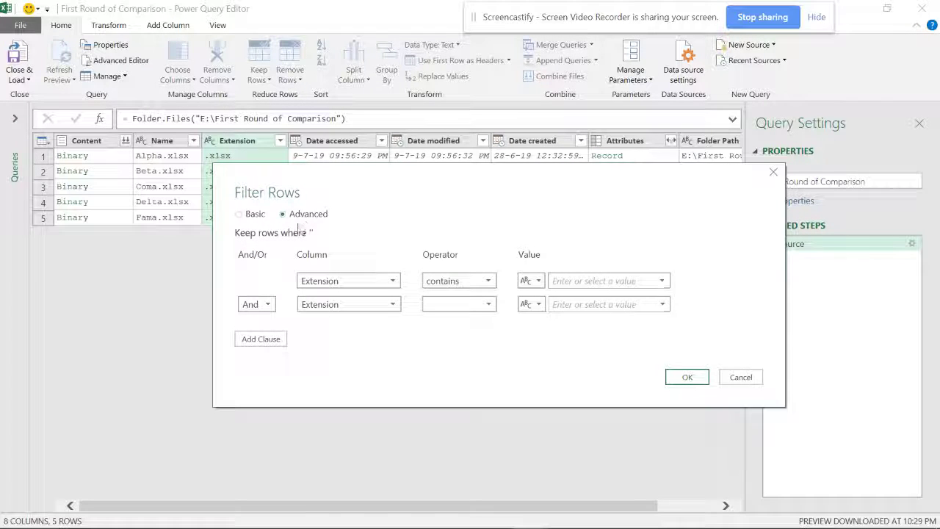
pyautogui.click(256, 215)
pyautogui.click(438, 256)
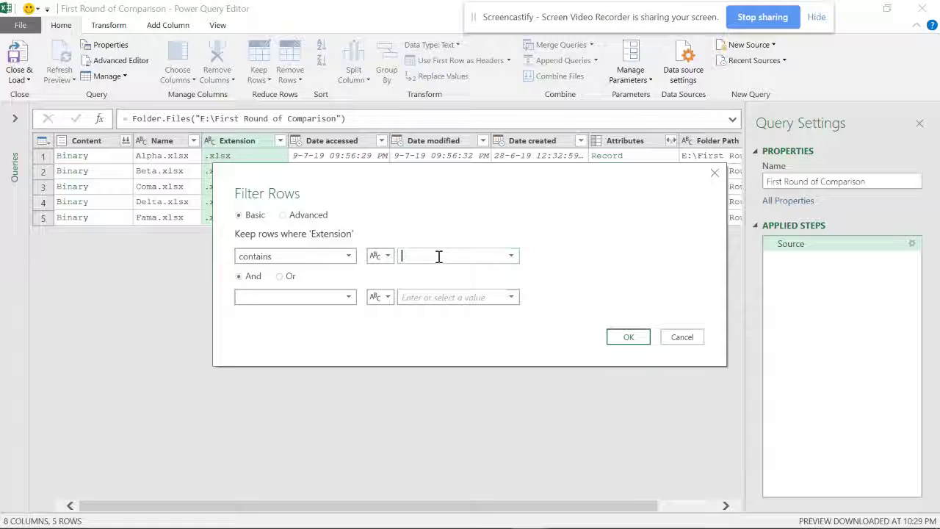
pyautogui.click(511, 256)
pyautogui.click(415, 269)
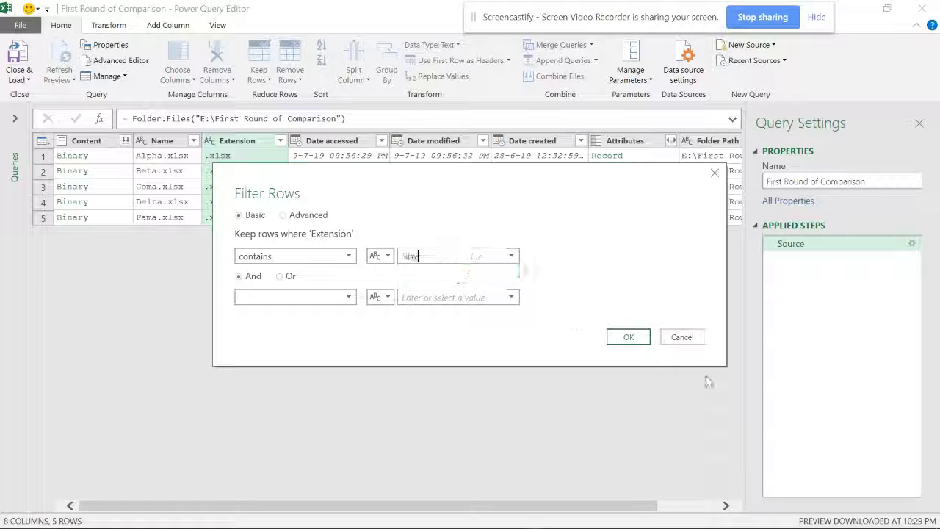
pyautogui.click(626, 336)
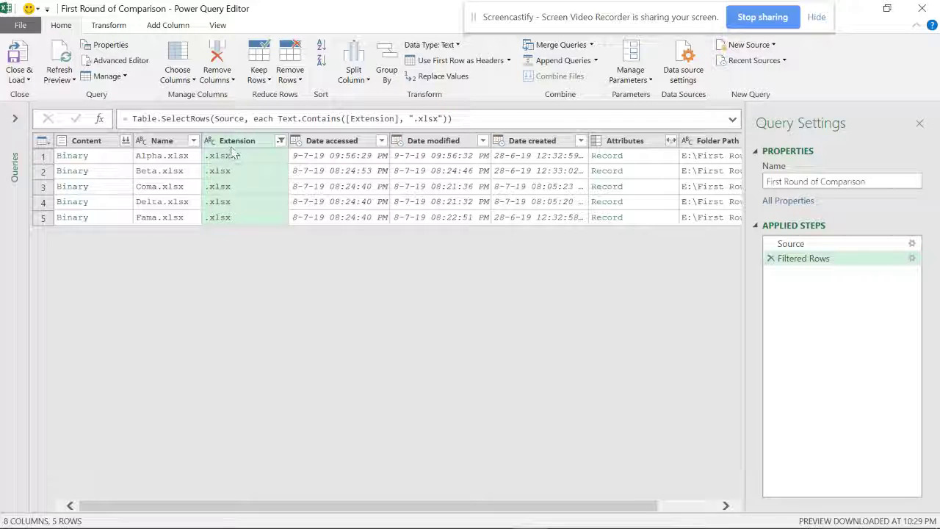
# Step: Keep only the Name and Content columns, with Name first, by removing all other columns
pyautogui.click(176, 144)
pyautogui.click(87, 140)
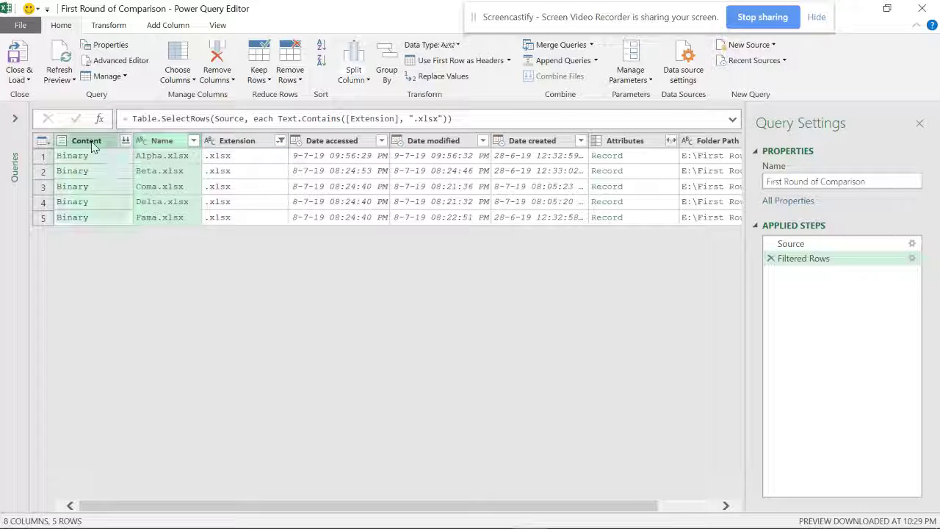
pyautogui.rightClick(92, 141)
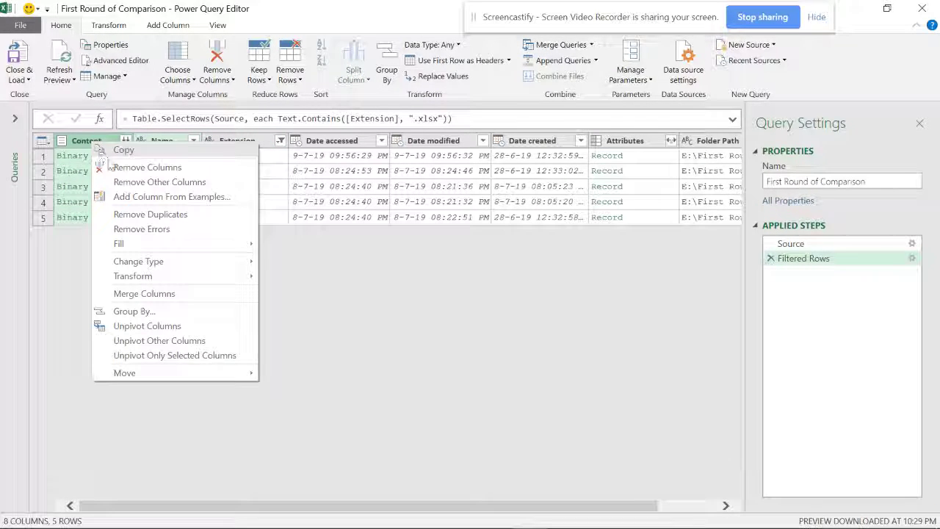
pyautogui.click(151, 182)
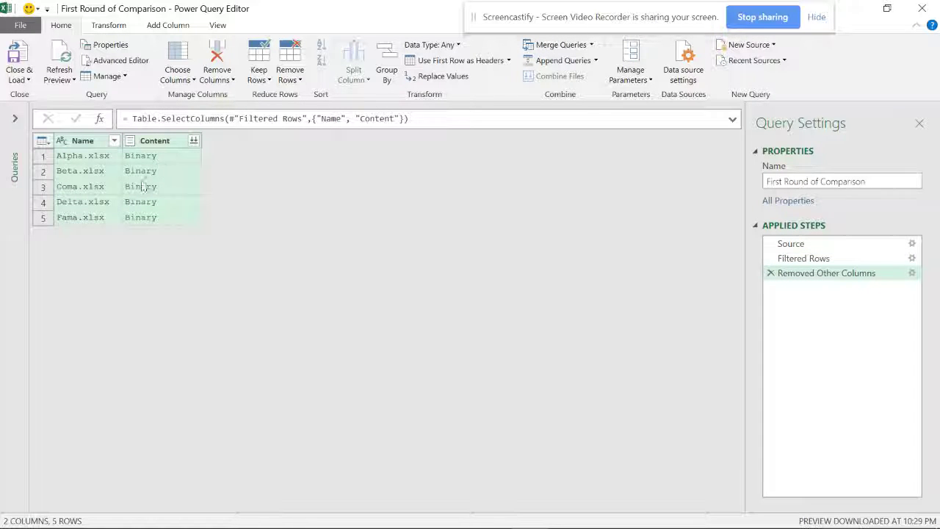
# Step: Split the Name column by the custom delimiter "." at each occurrence, with the number of columns to split into set to 1
pyautogui.click(86, 142)
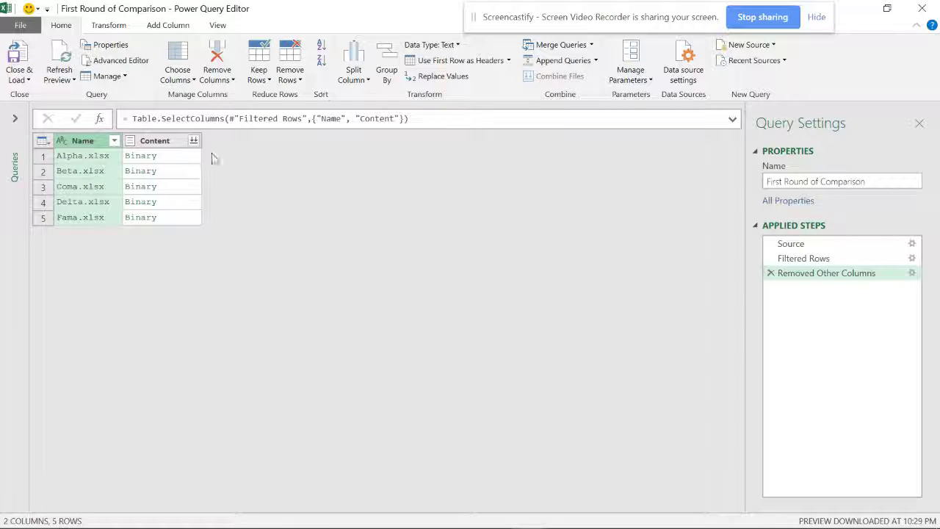
pyautogui.click(352, 76)
pyautogui.click(343, 97)
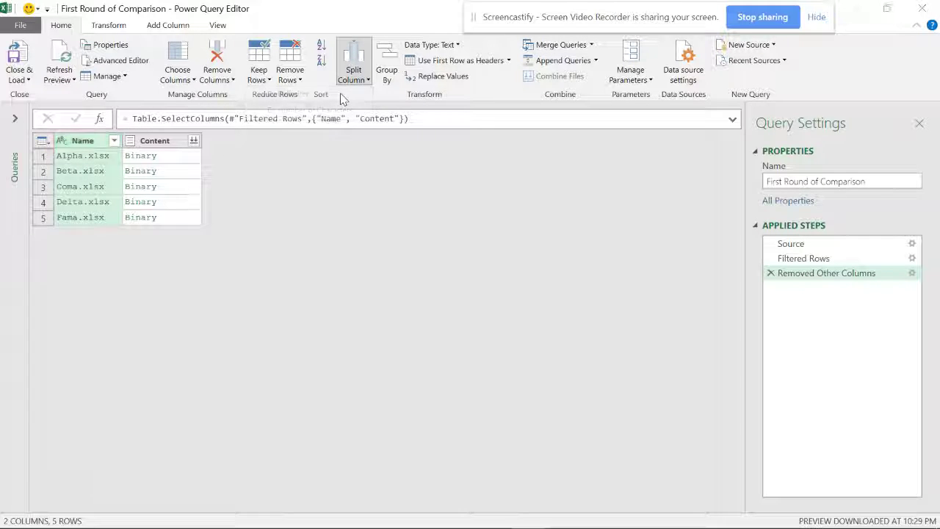
pyautogui.click(257, 222)
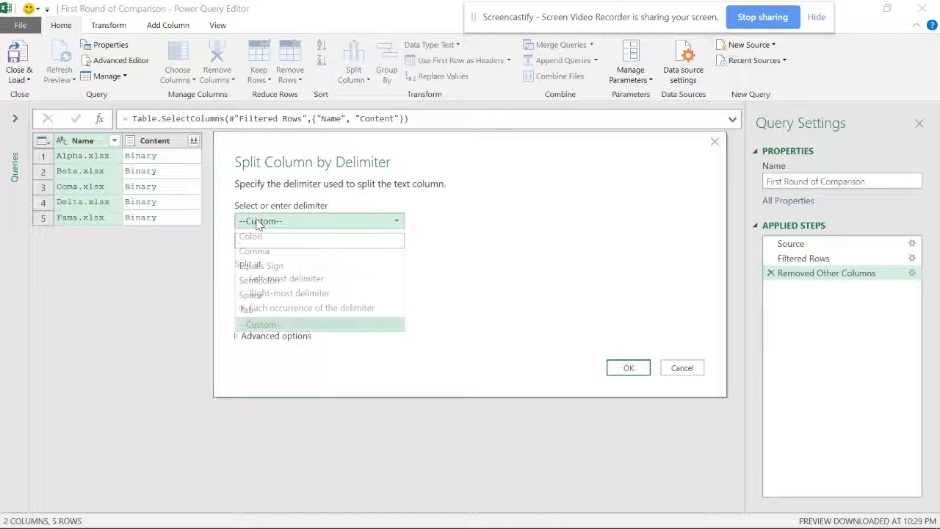
pyautogui.click(265, 325)
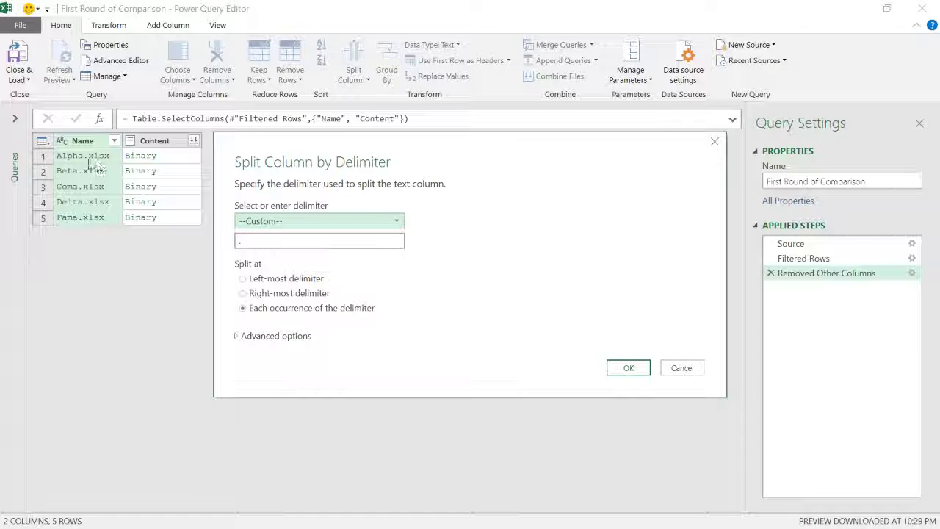
pyautogui.click(255, 337)
pyautogui.click(243, 410)
pyautogui.moveTo(243, 411); pyautogui.dragTo(273, 416)
pyautogui.press('BackSpace')
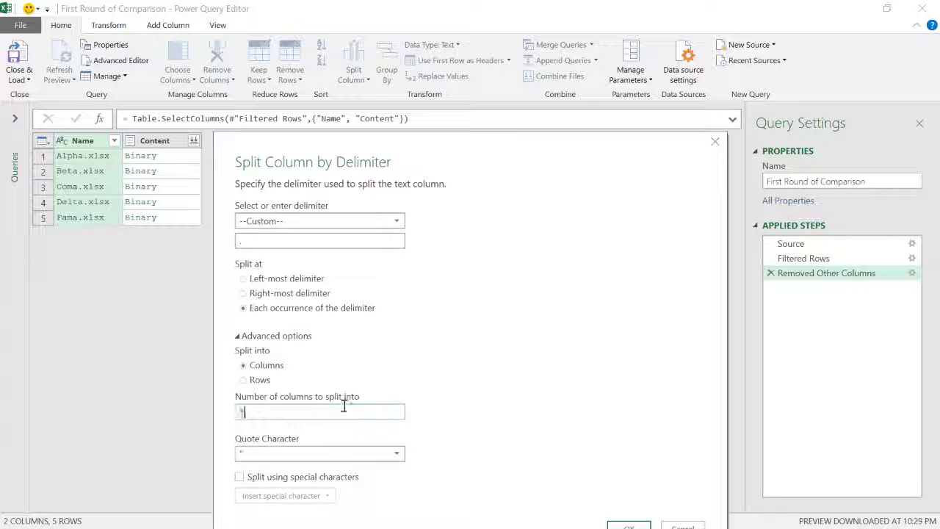
pyautogui.moveTo(518, 160); pyautogui.dragTo(514, 119)
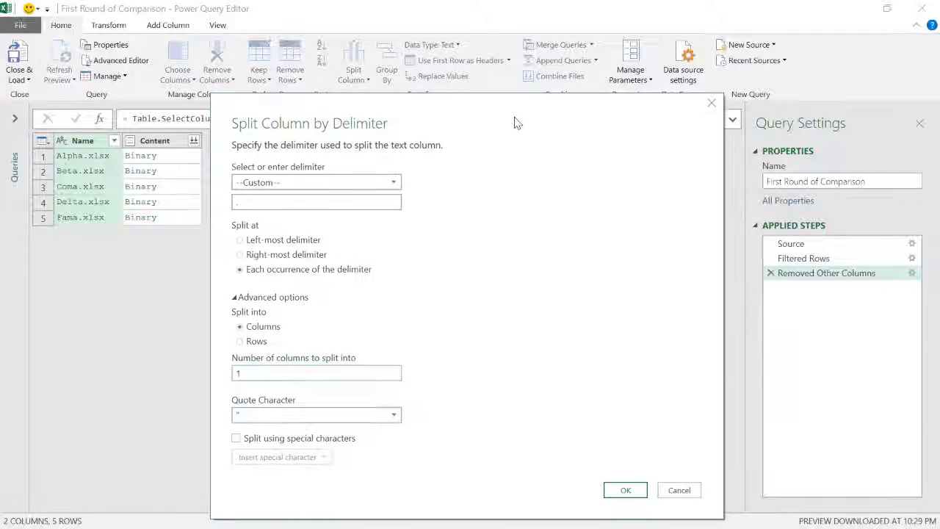
pyautogui.click(621, 491)
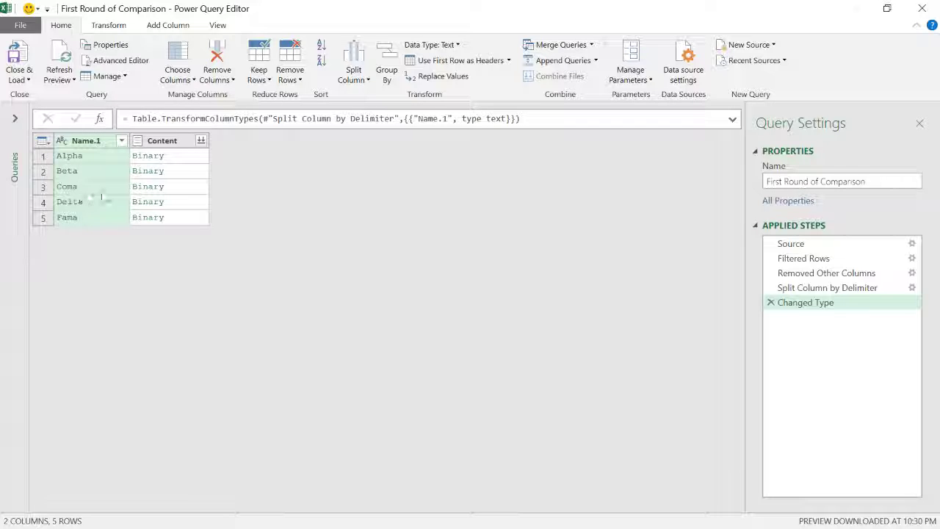
# Step: Preview the Al, Bal, Cal, Dal and Fal sheets for combining the files in the Content column, without combining them
pyautogui.click(163, 141)
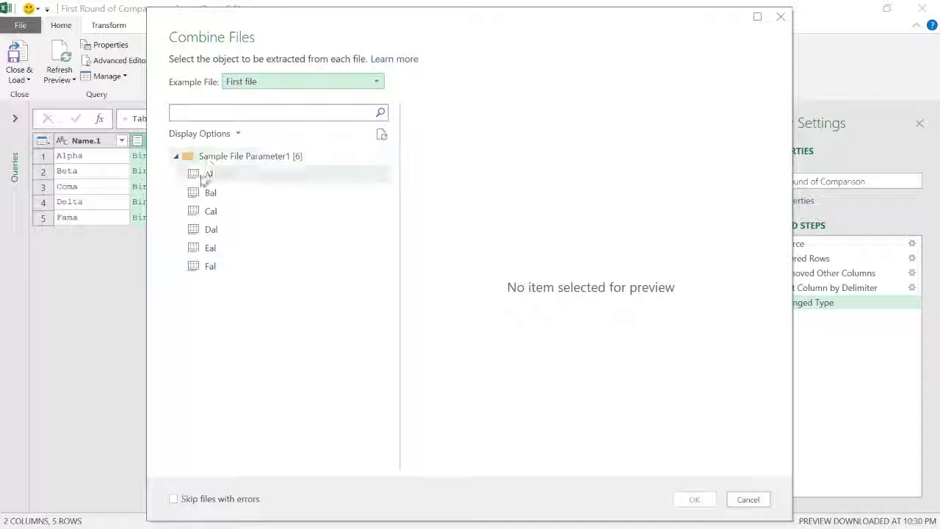
pyautogui.click(210, 174)
pyautogui.click(209, 192)
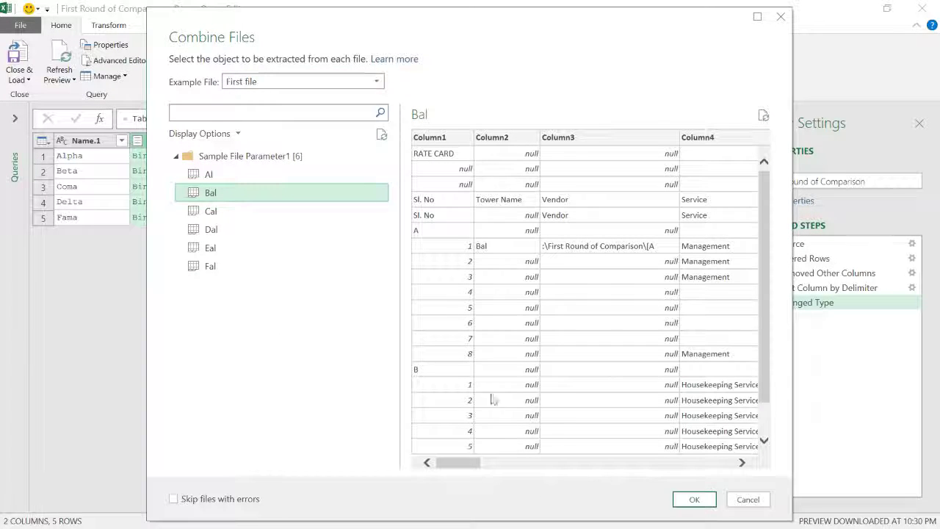
pyautogui.click(215, 212)
pyautogui.click(212, 230)
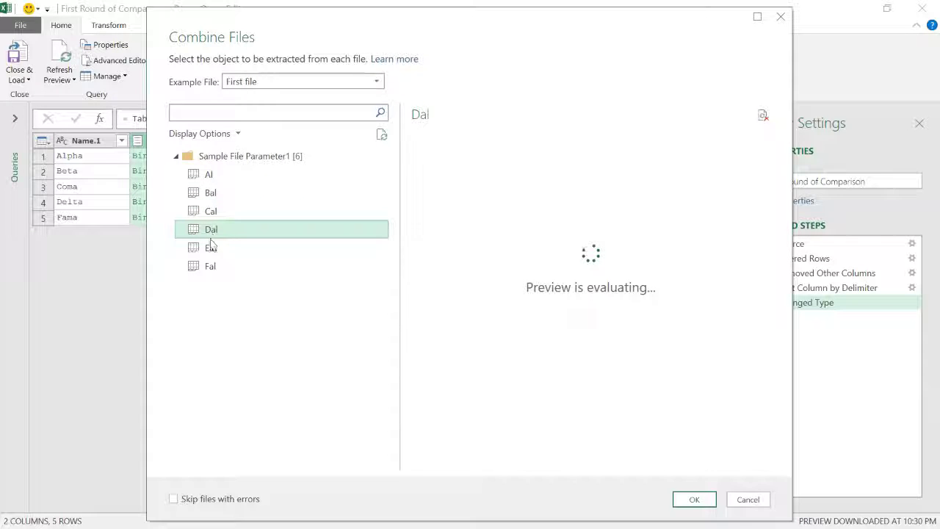
pyautogui.click(211, 266)
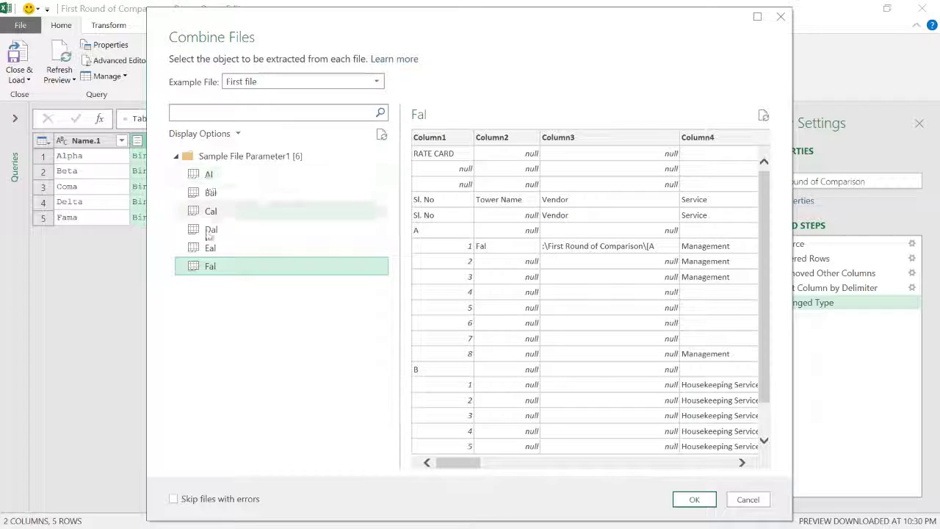
pyautogui.click(748, 500)
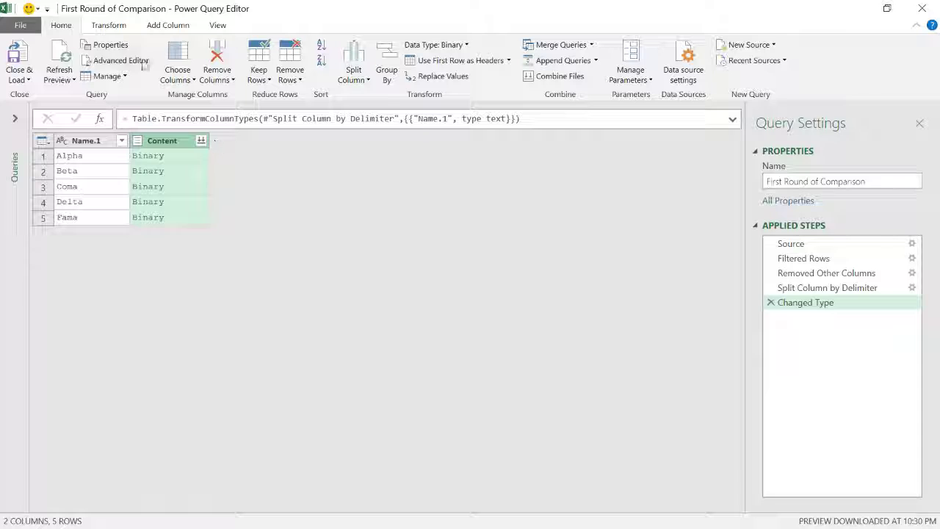
# Step: Add a custom column named Custom with the formula =Excel.Workbook([Content])
pyautogui.click(160, 30)
pyautogui.click(70, 66)
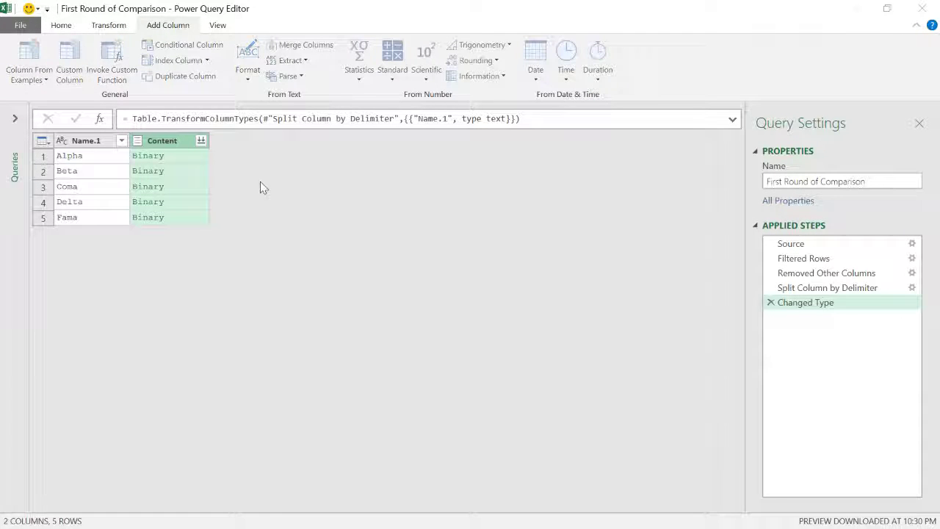
pyautogui.click(274, 213)
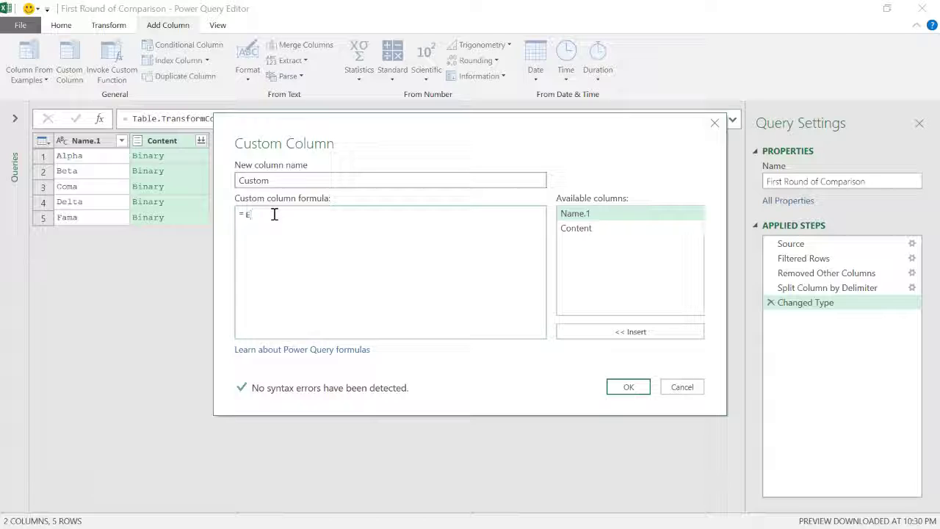
pyautogui.write('Excel.Workbook')
pyautogui.write('(')
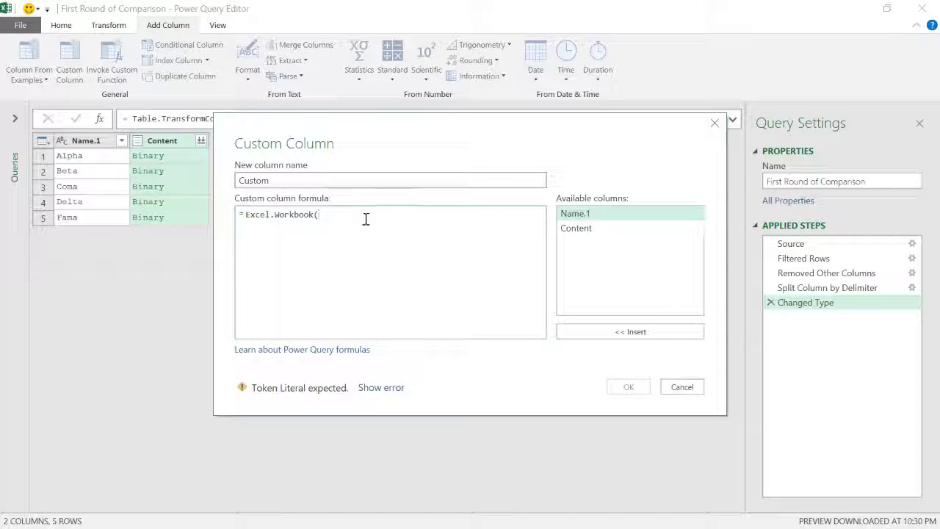
pyautogui.doubleClick(579, 229)
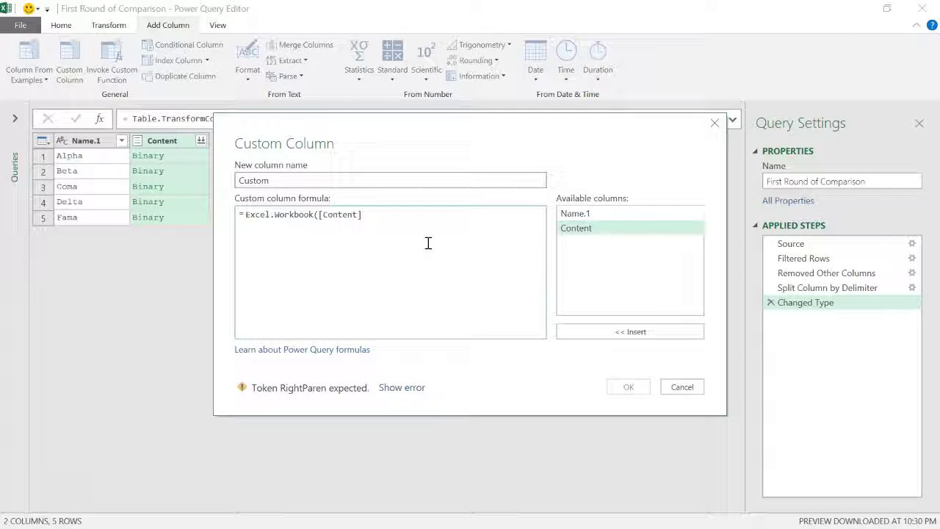
pyautogui.write(')')
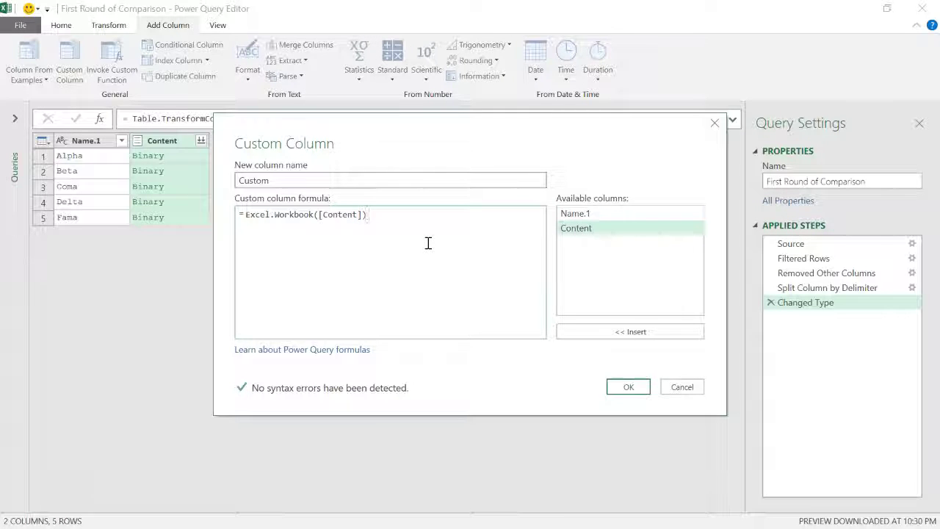
pyautogui.click(628, 387)
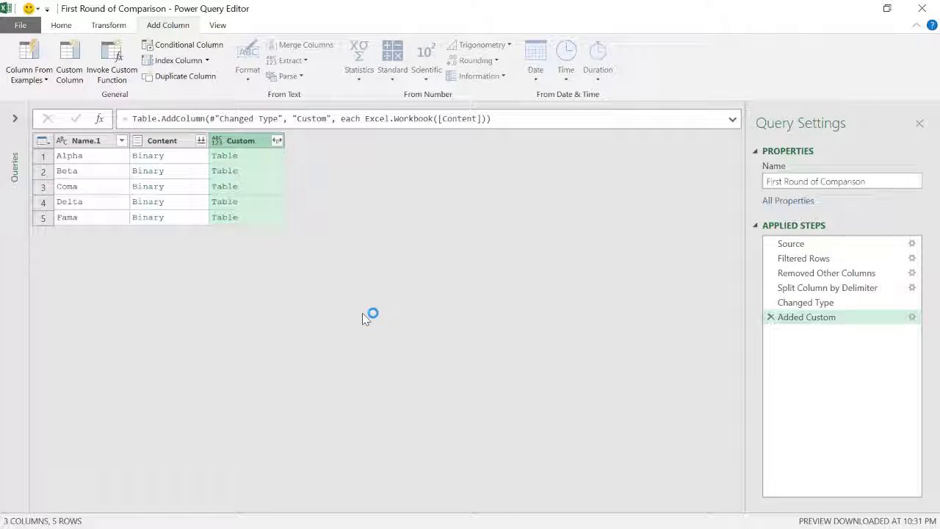
# Step: Check which fields the Custom column can expand into without expanding it, and remove the Content column
pyautogui.click(277, 141)
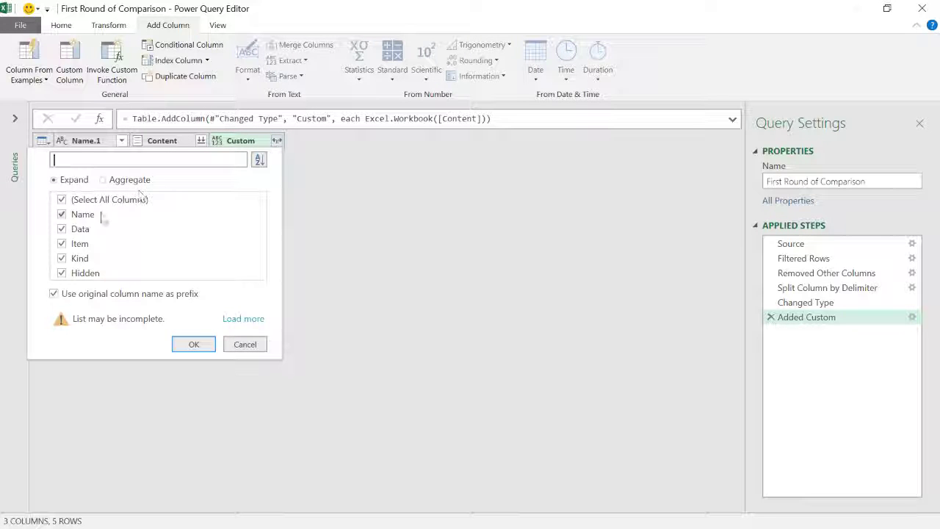
pyautogui.click(249, 345)
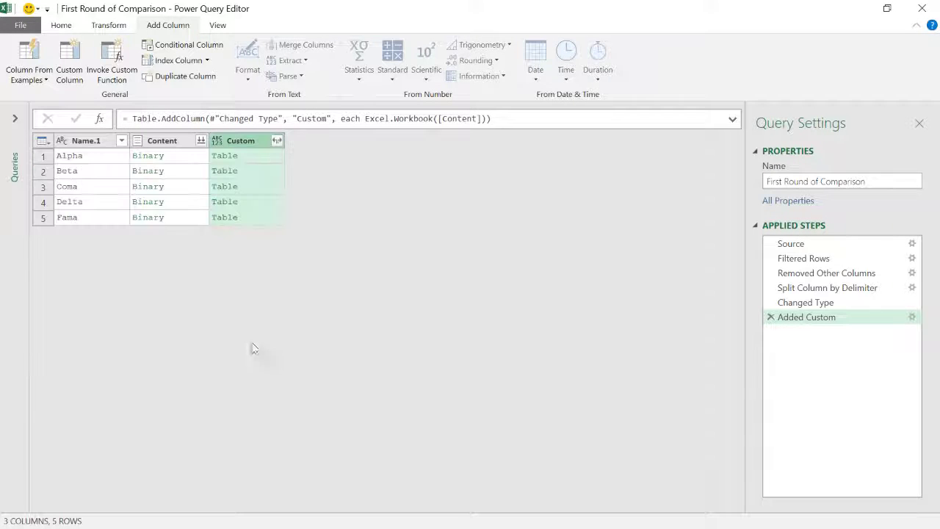
pyautogui.click(163, 145)
pyautogui.rightClick(163, 144)
pyautogui.click(197, 162)
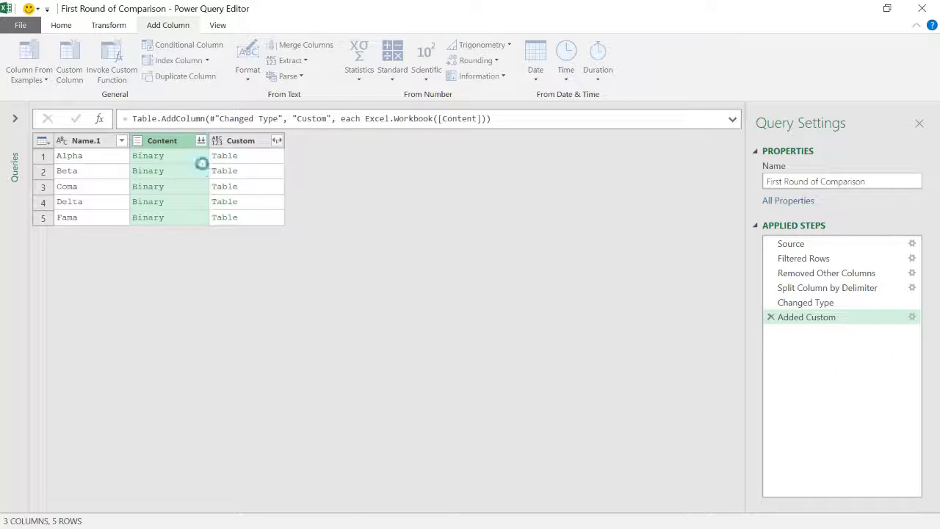
# Step: Expand the Custom column into Name, Data, Item, Kind and Hidden without using the original column name as prefix
pyautogui.click(197, 140)
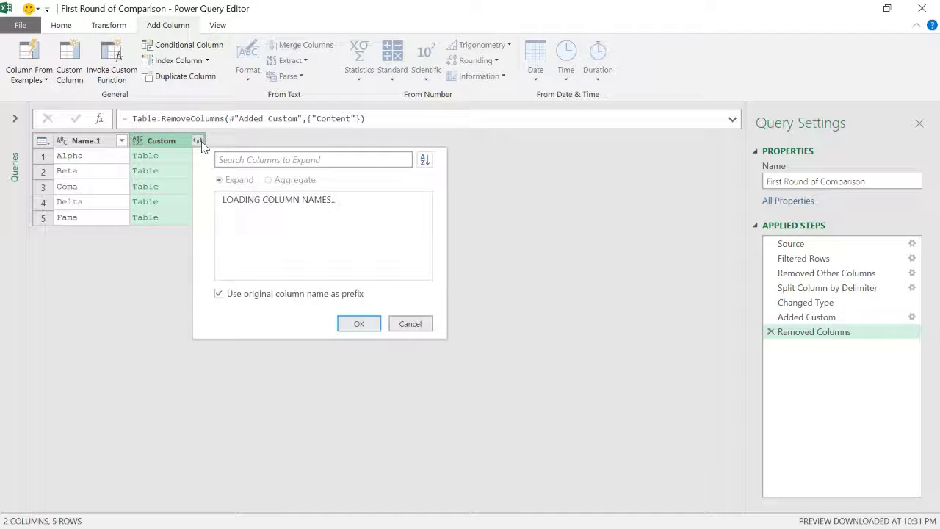
pyautogui.click(219, 293)
pyautogui.click(360, 345)
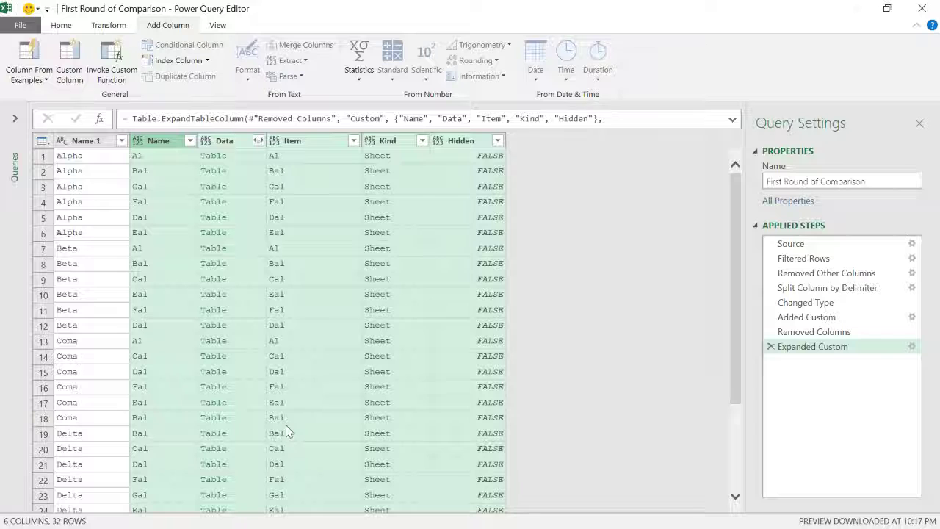
# Step: Remove the Item, Kind and Hidden columns from the query
pyautogui.click(295, 144)
pyautogui.click(371, 142)
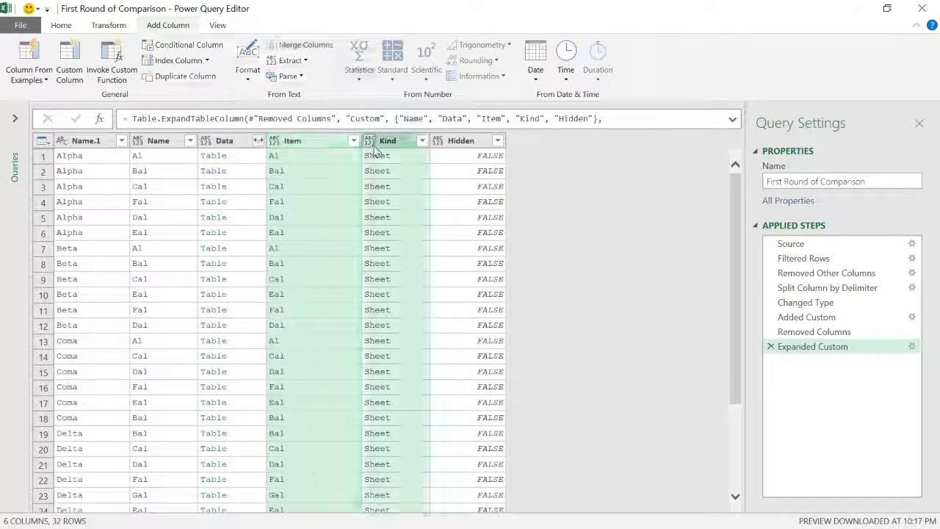
pyautogui.keyDown('ctrl'); pyautogui.click(402, 141); pyautogui.keyUp('ctrl')
pyautogui.keyDown('ctrl'); pyautogui.click(452, 140); pyautogui.keyUp('ctrl')
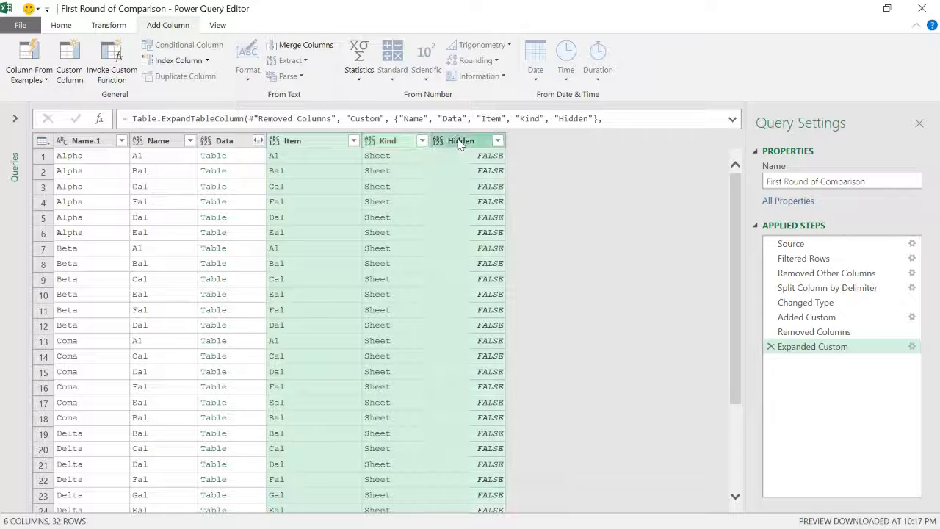
pyautogui.rightClick(459, 140)
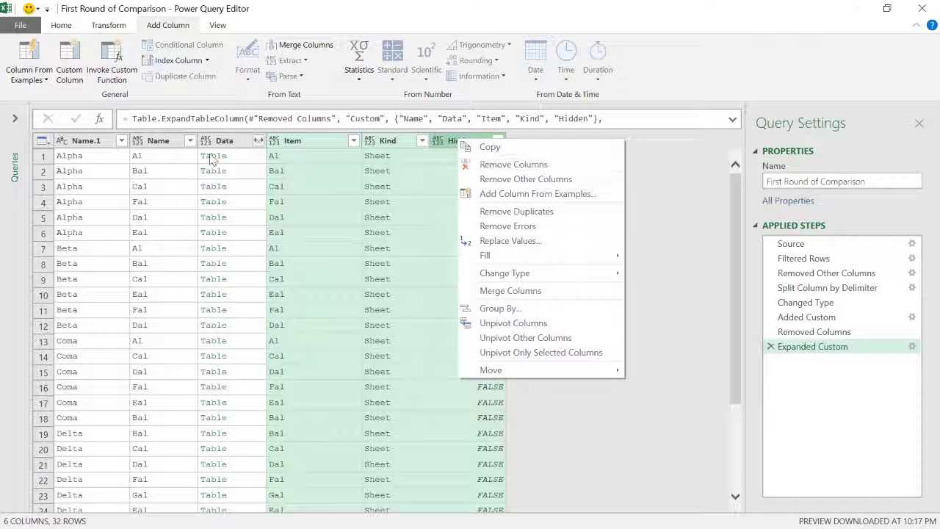
pyautogui.click(503, 165)
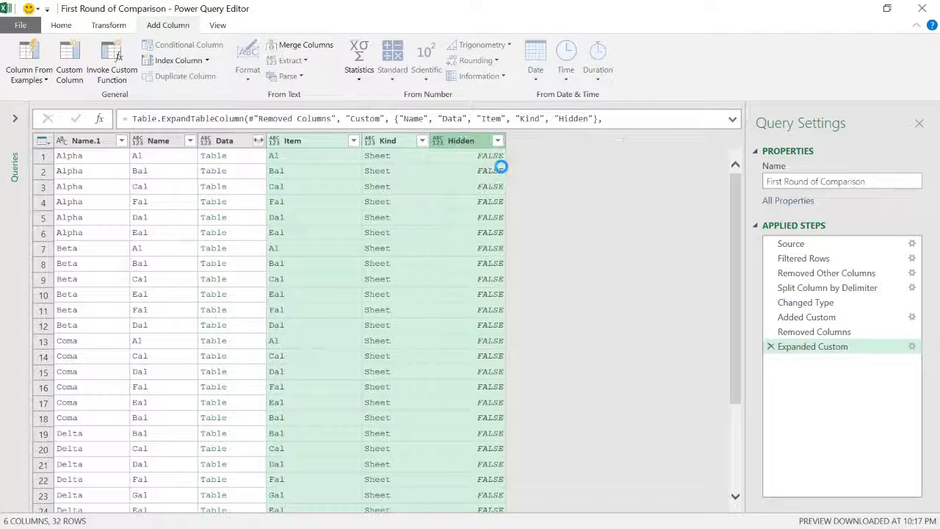
# Step: Expand all fields of the Data column without the original name as prefix, and check the full list of Name.1 values
pyautogui.click(258, 139)
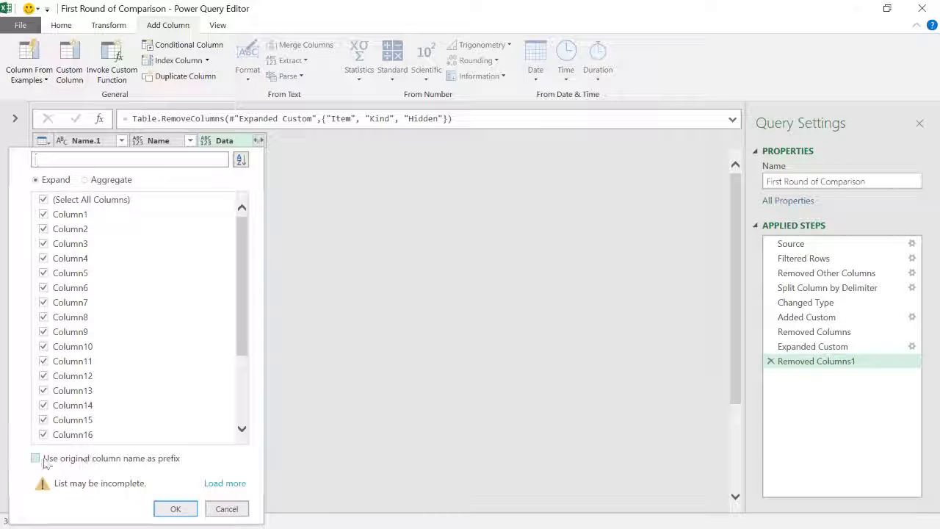
pyautogui.click(176, 509)
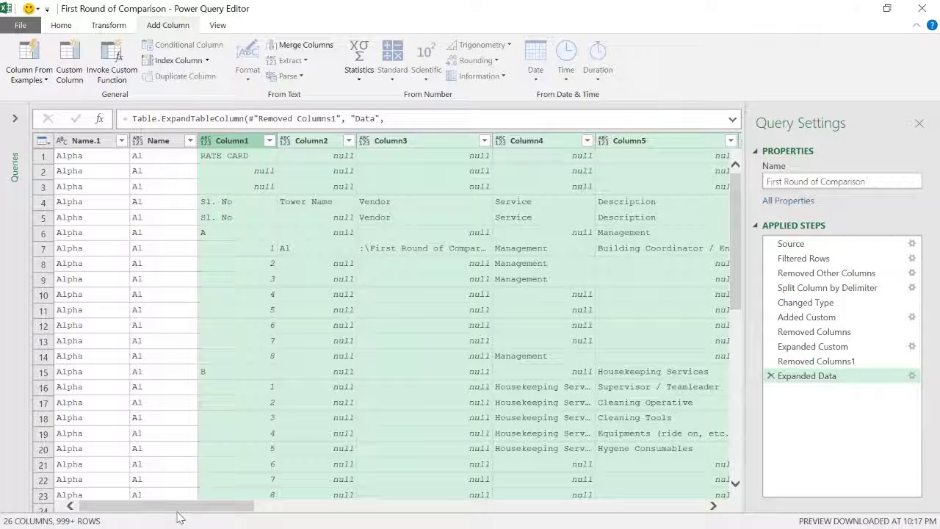
pyautogui.click(122, 142)
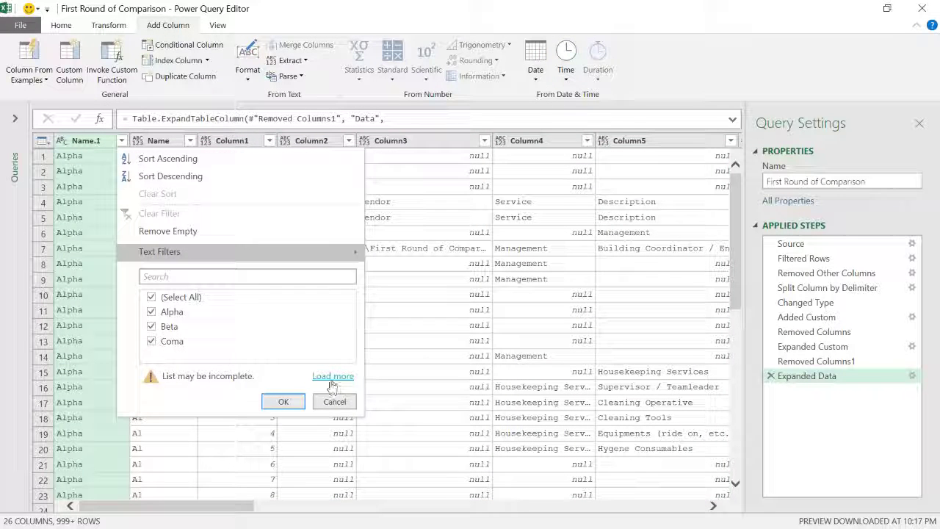
pyautogui.click(333, 376)
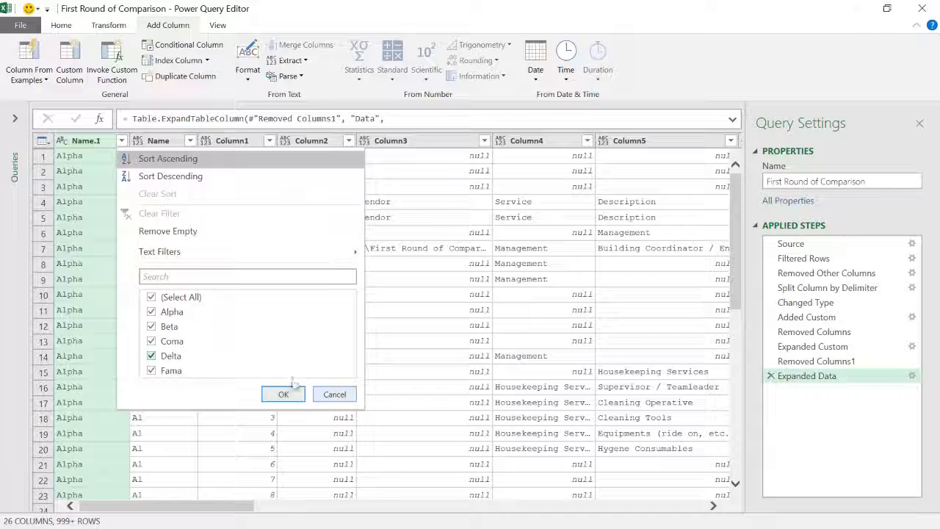
pyautogui.click(332, 395)
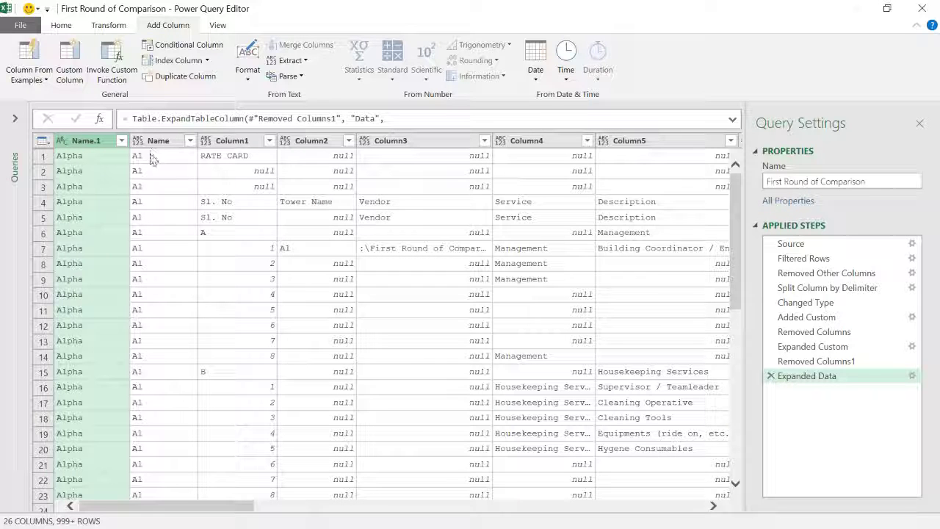
# Step: Load the full list of Name column values and filter out the _xlnm.Print_Area rows
pyautogui.click(190, 140)
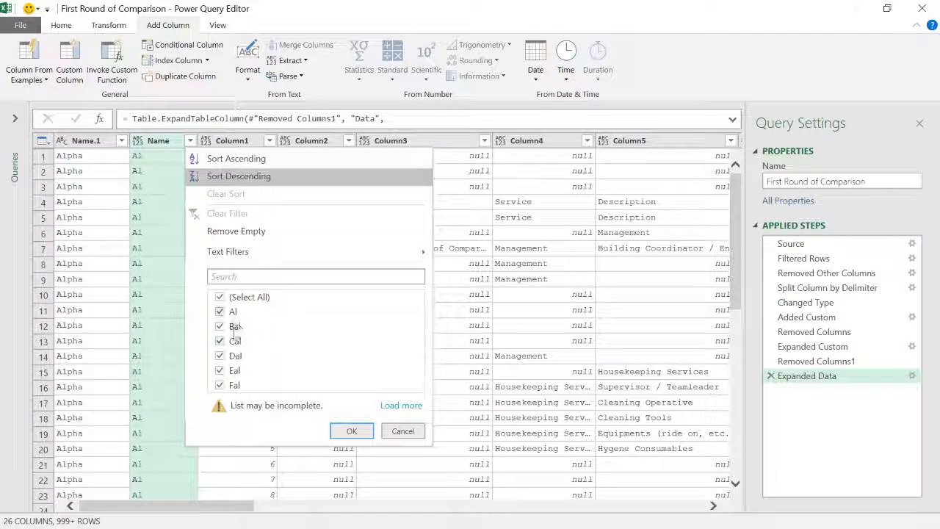
pyautogui.click(397, 406)
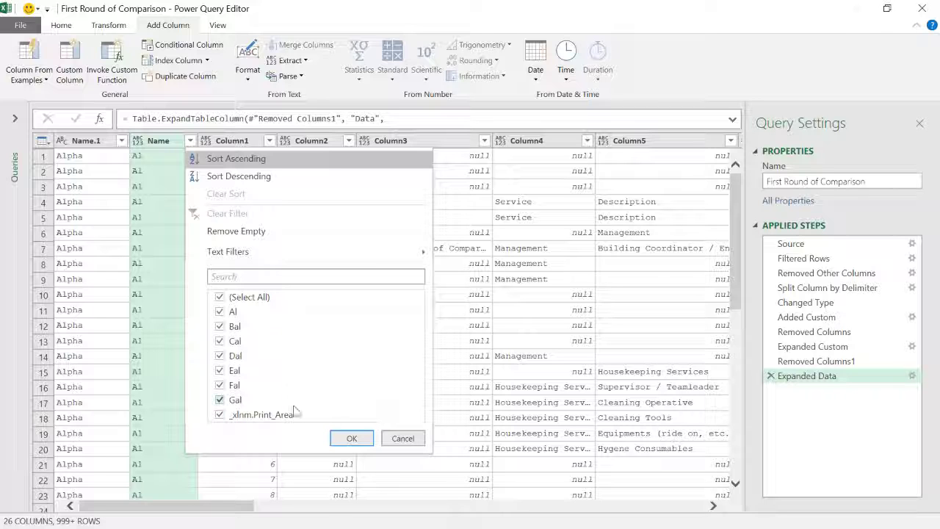
pyautogui.click(222, 415)
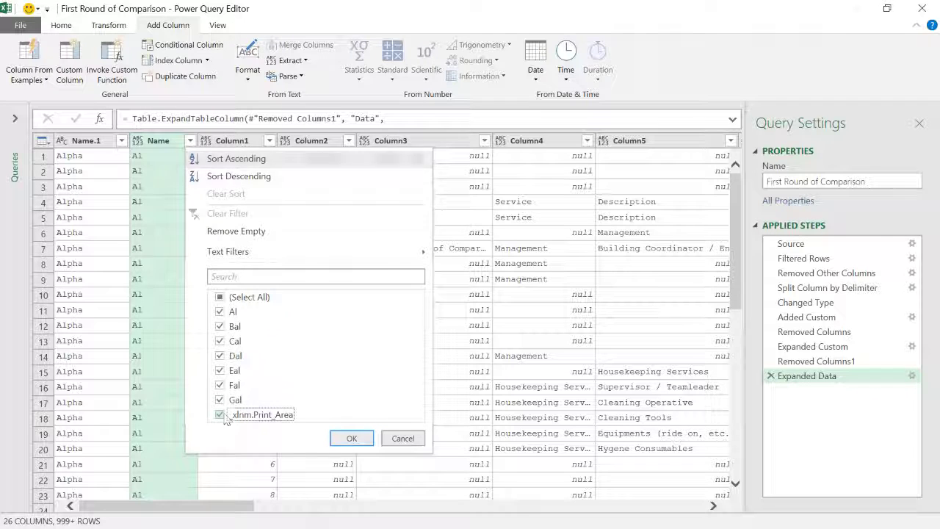
pyautogui.click(351, 439)
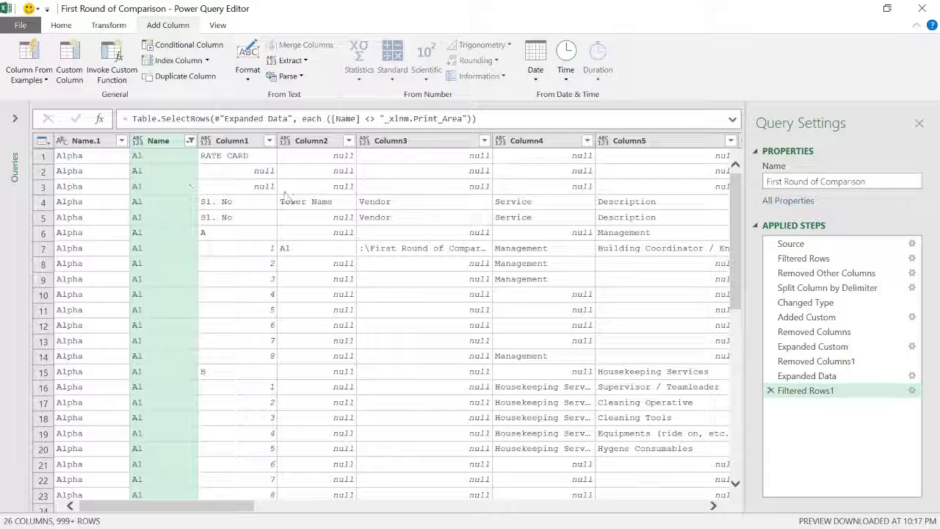
# Step: Remove the top 4 rows of the query, above the second Sl. No header row
pyautogui.click(229, 223)
pyautogui.click(100, 223)
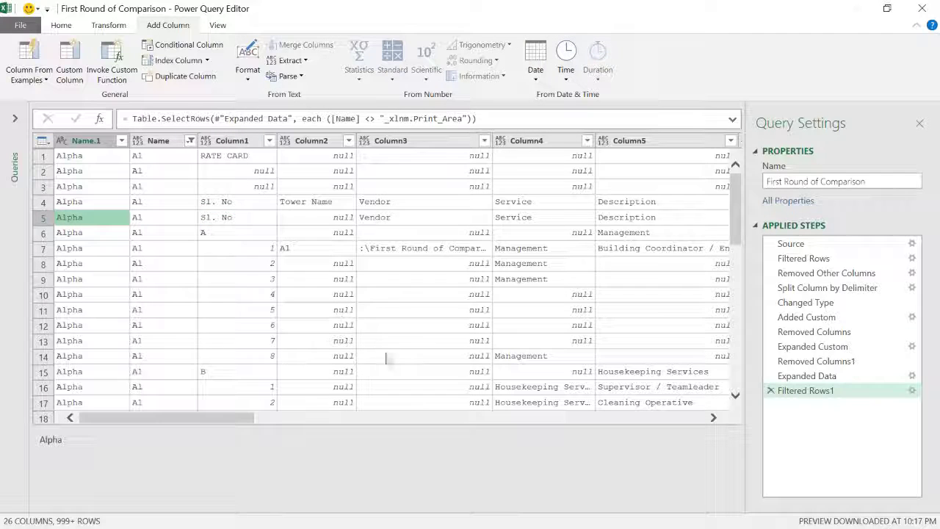
pyautogui.moveTo(220, 417); pyautogui.dragTo(298, 417)
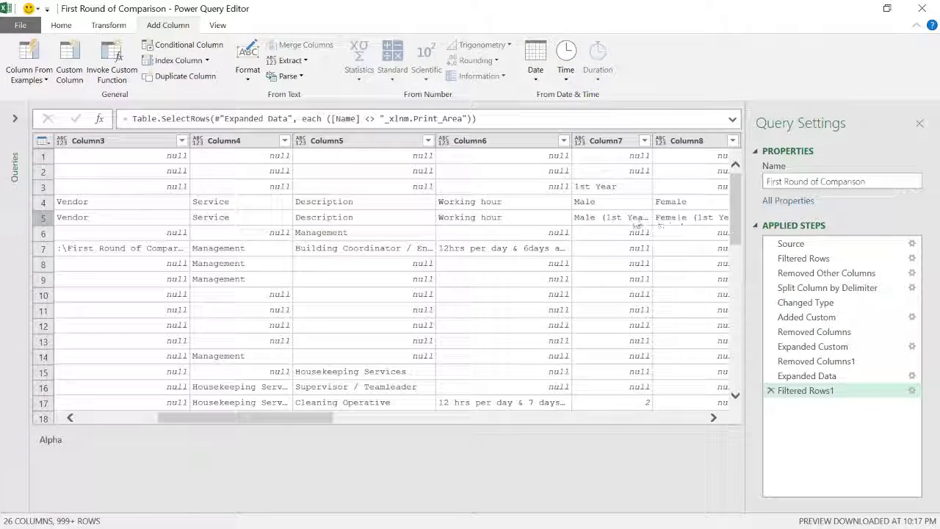
pyautogui.moveTo(261, 418); pyautogui.dragTo(183, 419)
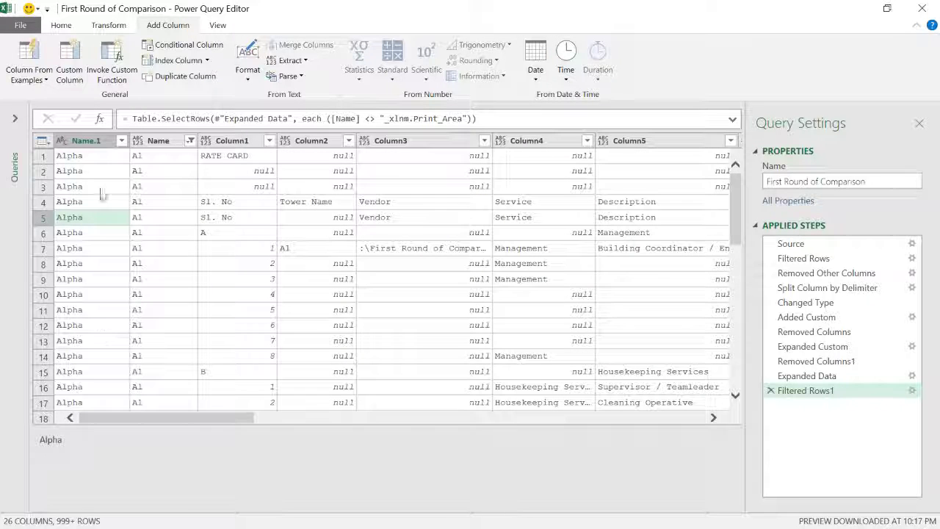
pyautogui.click(94, 157)
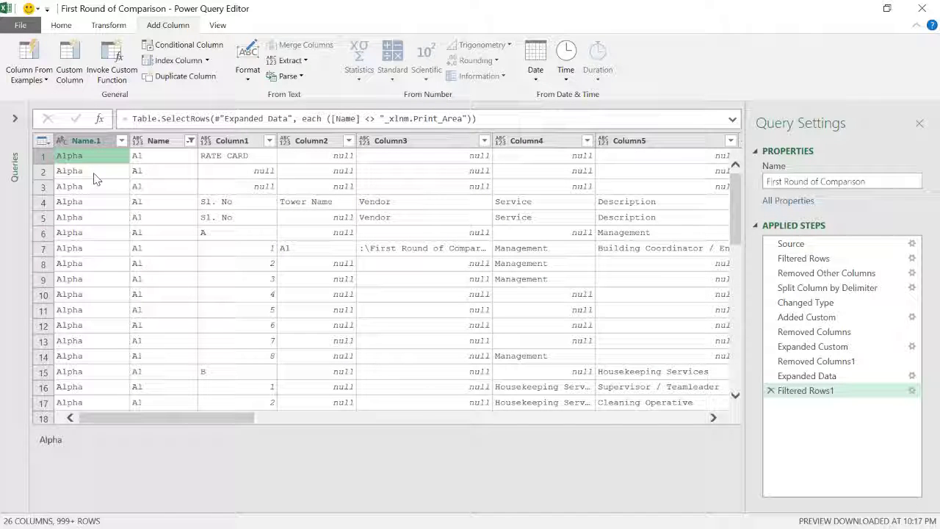
pyautogui.click(94, 175)
pyautogui.click(87, 187)
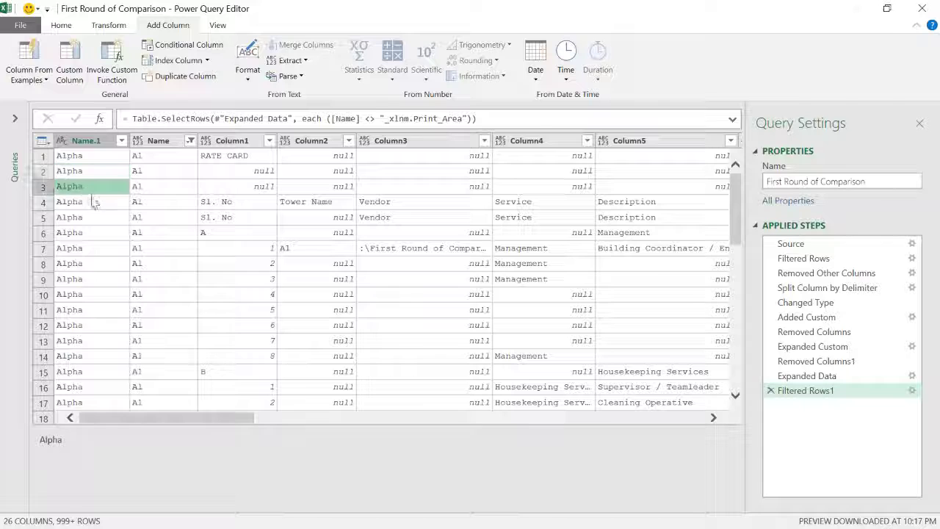
pyautogui.click(92, 201)
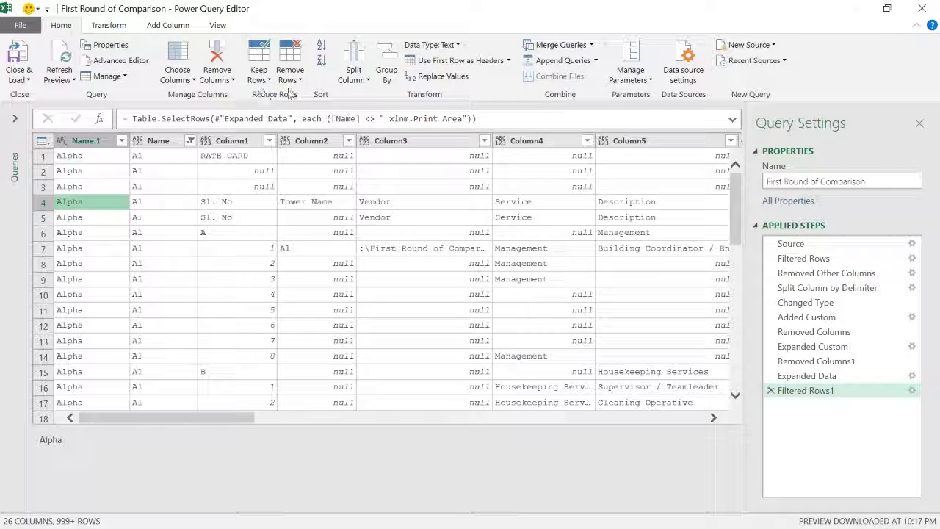
pyautogui.click(290, 73)
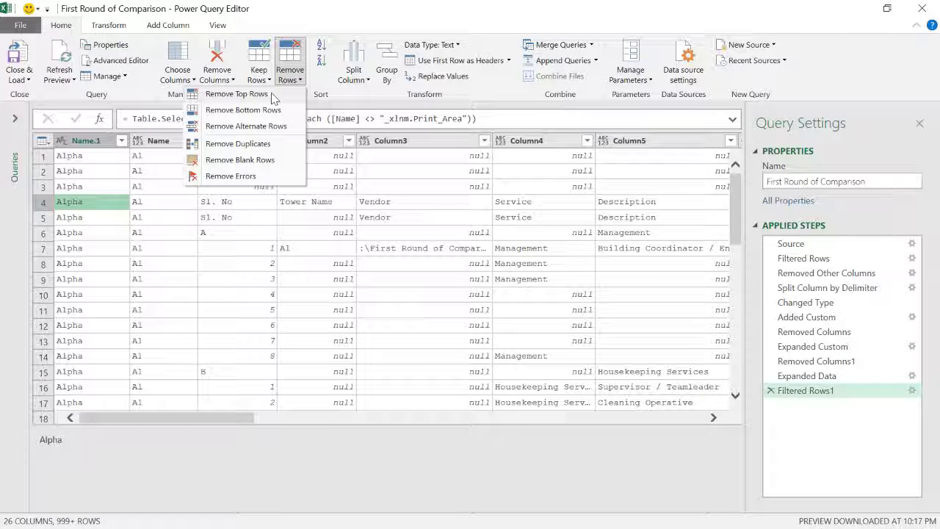
pyautogui.click(273, 95)
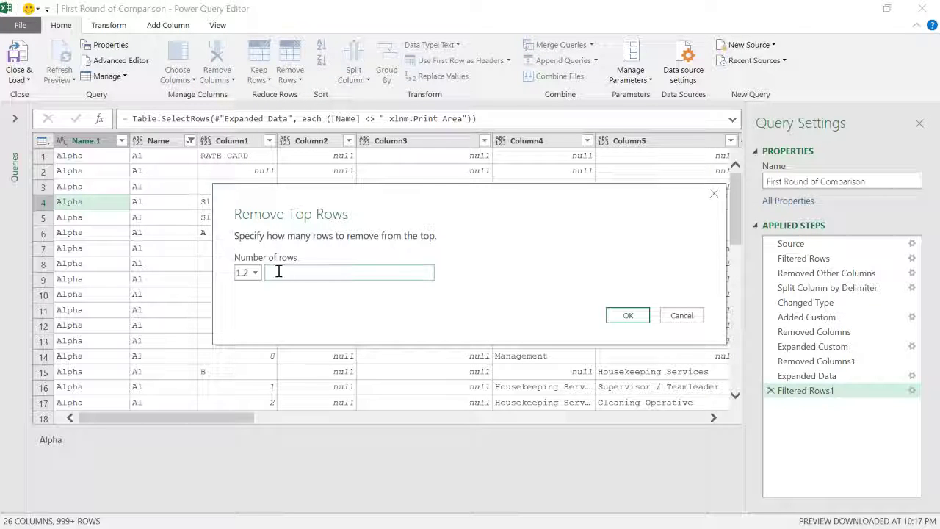
pyautogui.write('4')
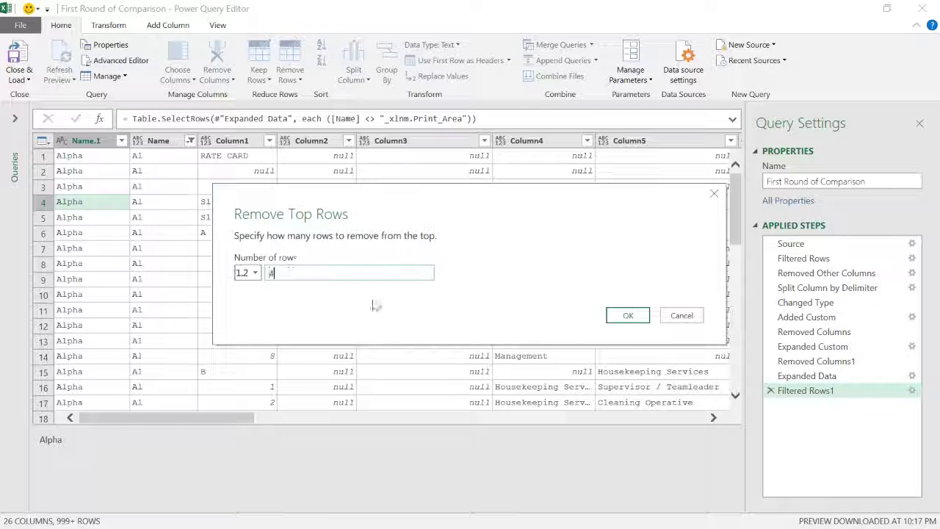
pyautogui.click(628, 315)
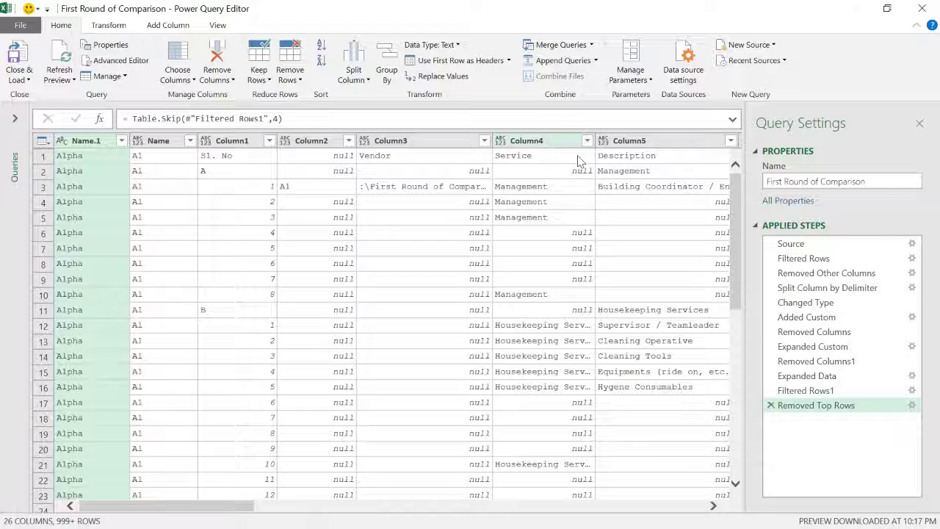
# Step: Check the header names in the first row across the columns and use that row as the table's headers
pyautogui.moveTo(258, 512); pyautogui.dragTo(346, 512)
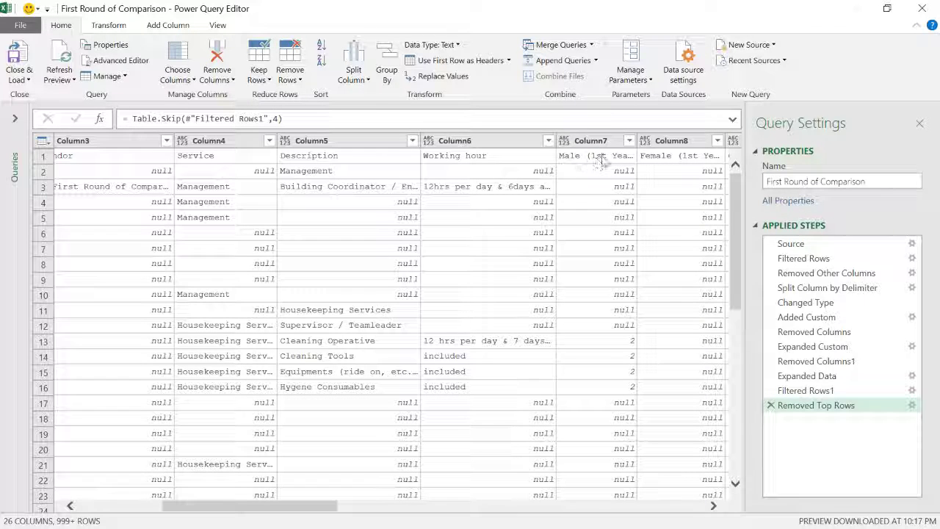
pyautogui.moveTo(266, 507); pyautogui.dragTo(179, 506)
pyautogui.click(42, 140)
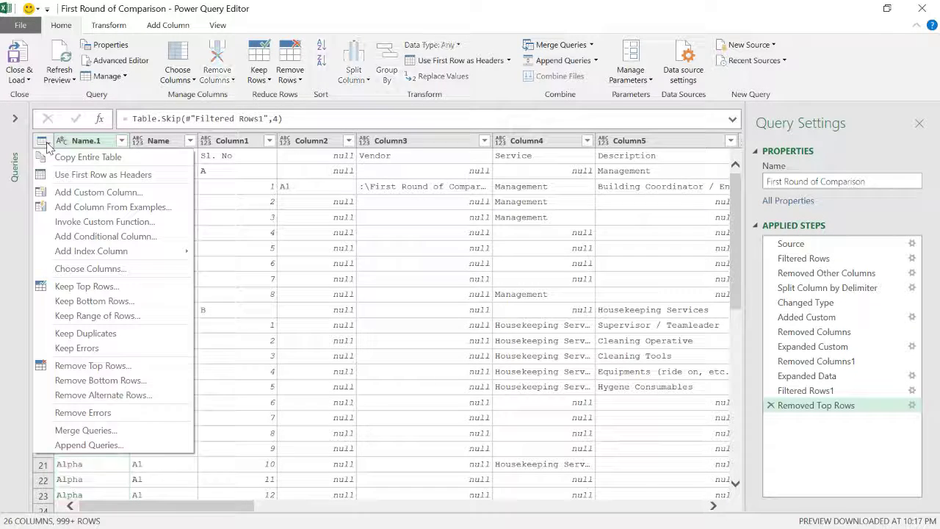
pyautogui.click(127, 175)
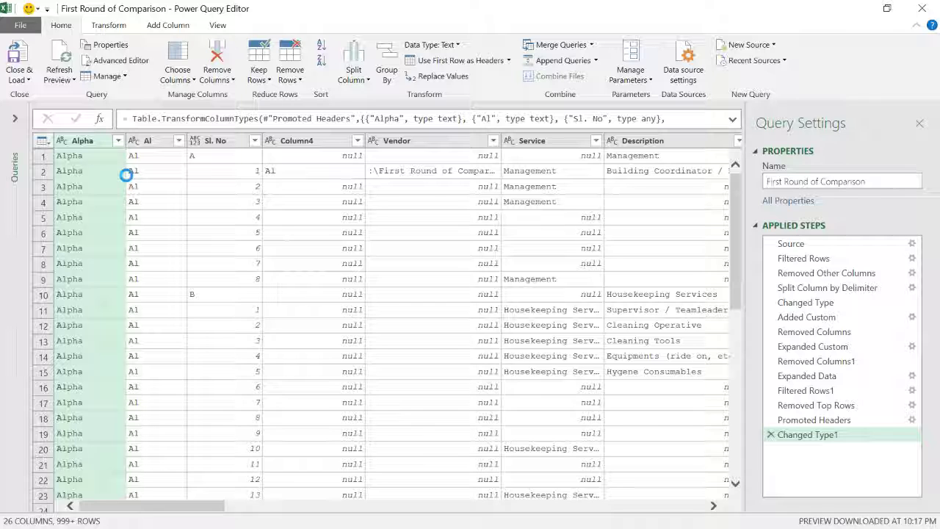
# Step: Remove the Column4 and Vendor columns from the query
pyautogui.click(313, 141)
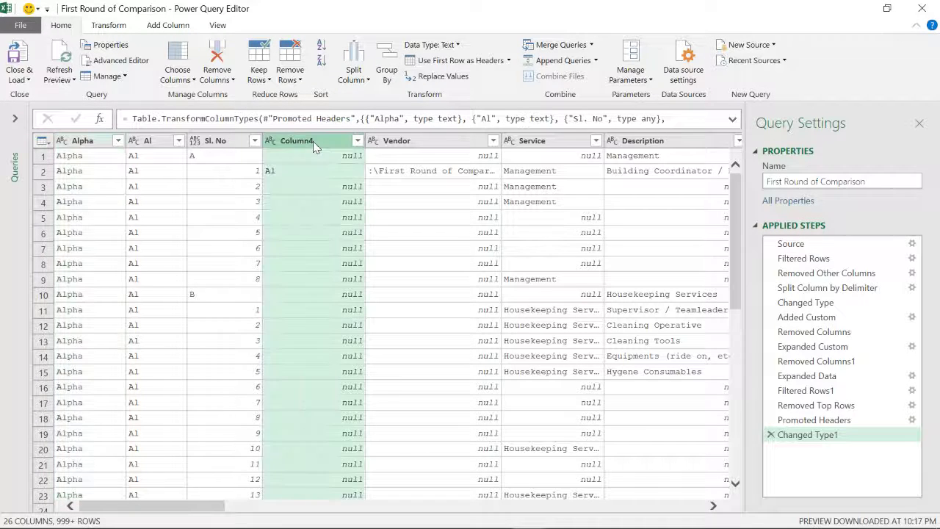
pyautogui.keyDown('ctrl'); pyautogui.click(410, 141); pyautogui.keyUp('ctrl')
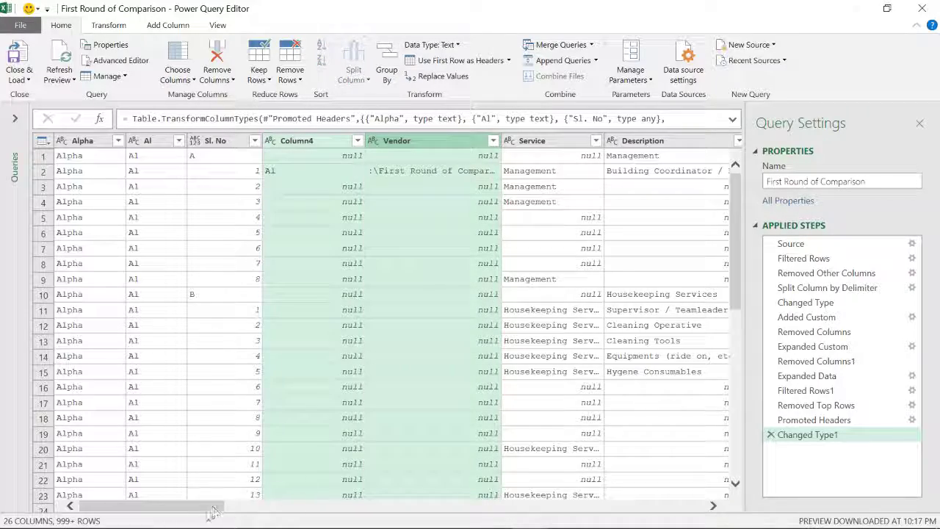
pyautogui.moveTo(213, 512); pyautogui.dragTo(194, 523)
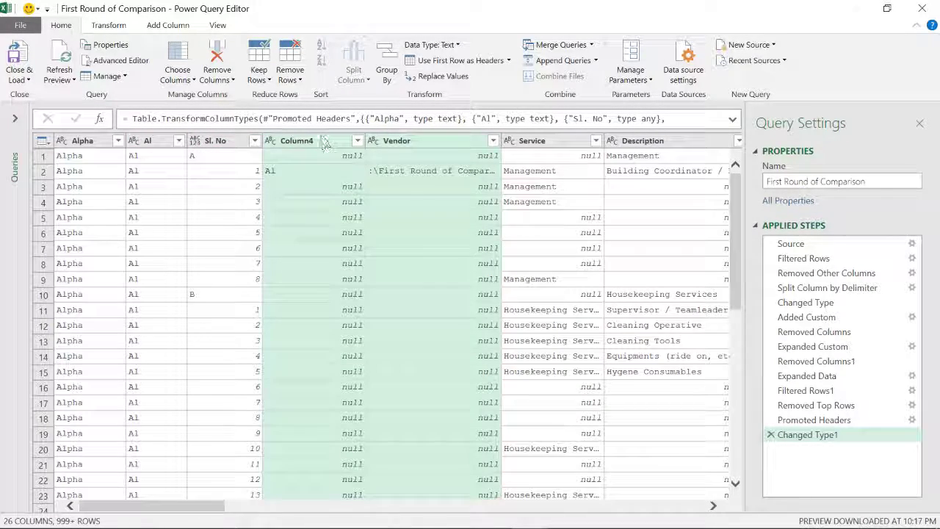
pyautogui.rightClick(326, 144)
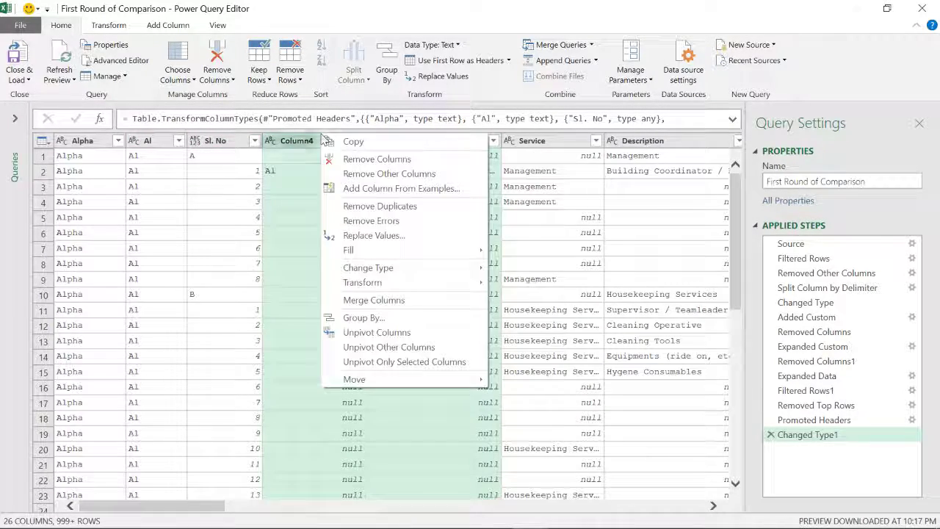
pyautogui.click(387, 160)
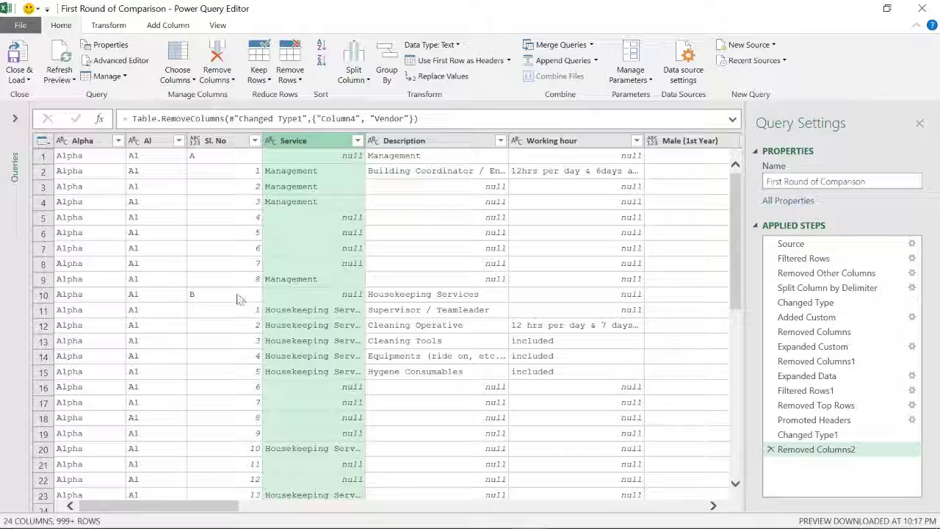
# Step: Filter the Sl. No column to exclude null, A, B, C, D, E, F, RATE CARD and Sl. No
pyautogui.scroll(-5, 248, 300)
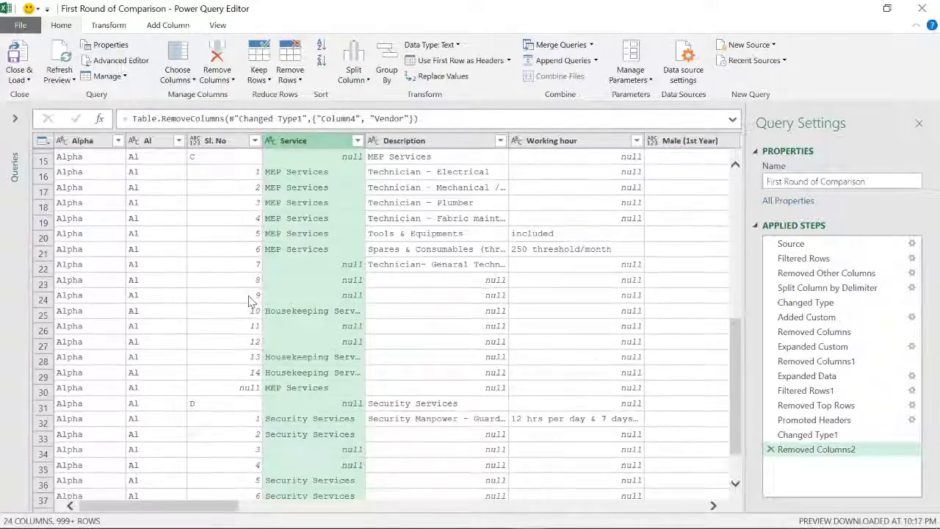
pyautogui.scroll(-14, 249, 300)
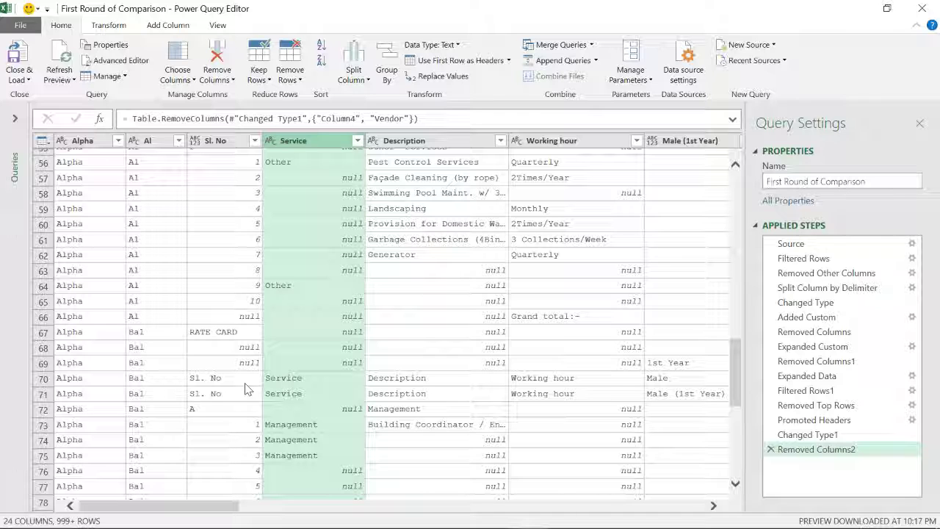
pyautogui.scroll(3, 247, 389)
pyautogui.click(254, 141)
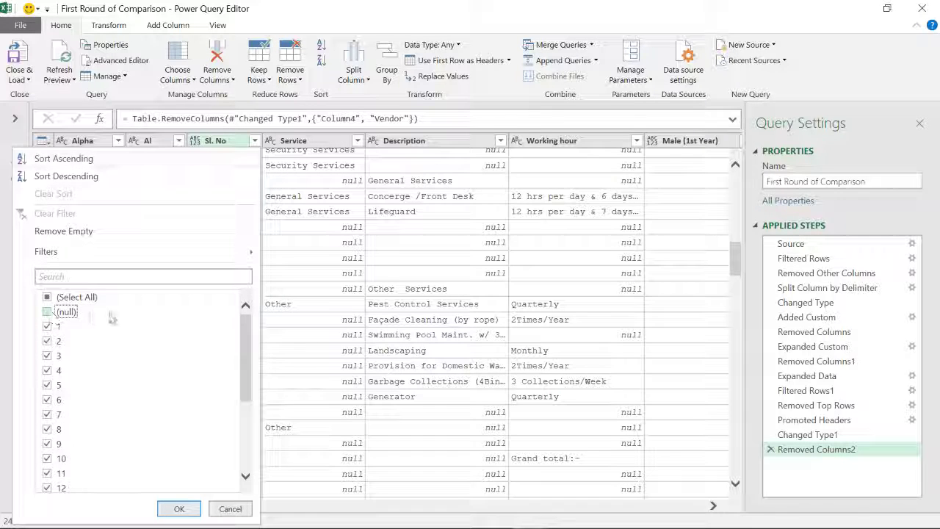
pyautogui.scroll(-3, 109, 333)
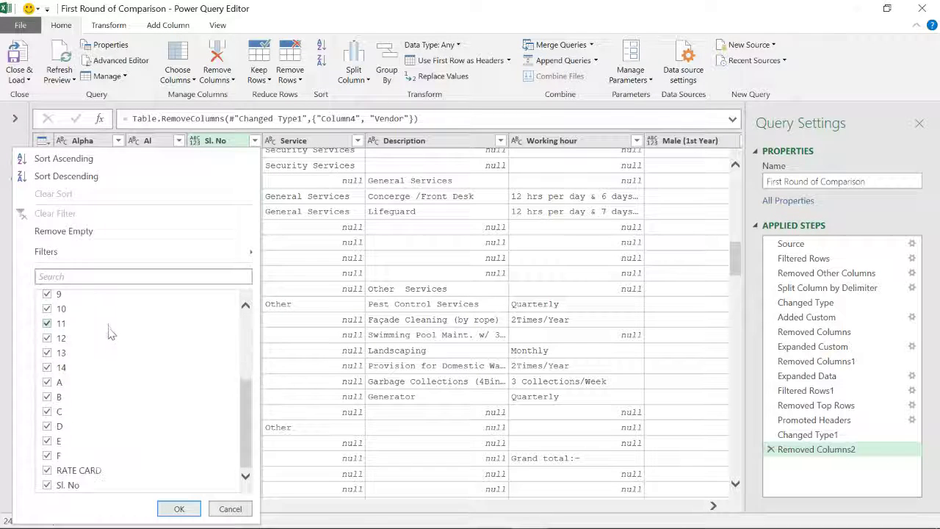
pyautogui.click(47, 484)
pyautogui.click(47, 470)
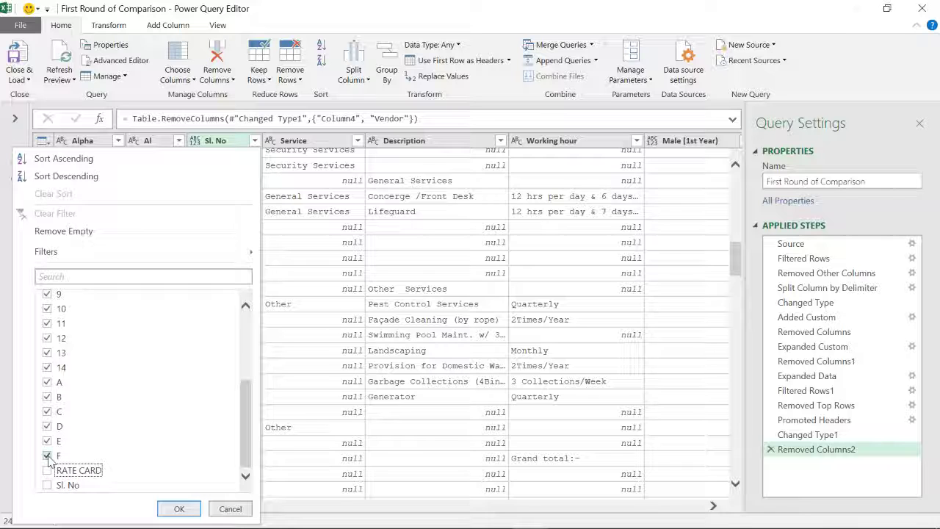
pyautogui.click(47, 456)
pyautogui.click(47, 426)
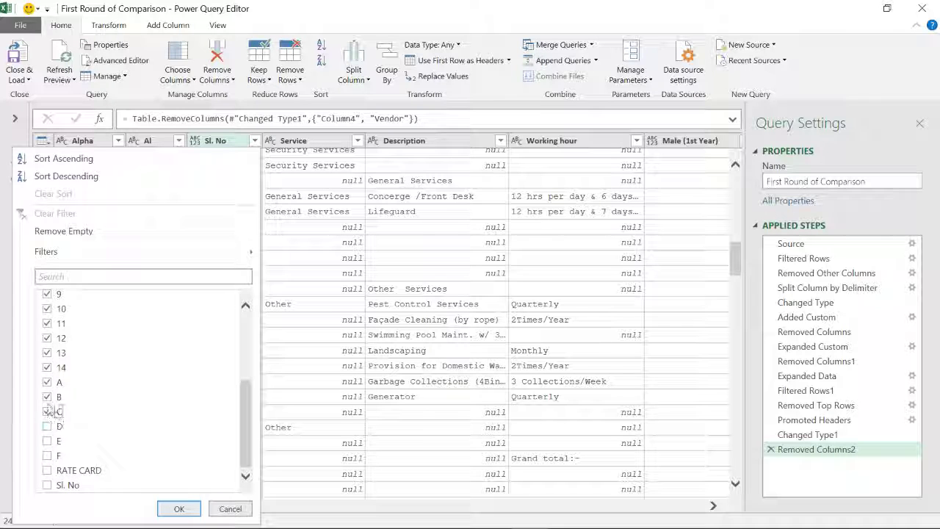
pyautogui.click(47, 397)
pyautogui.click(47, 382)
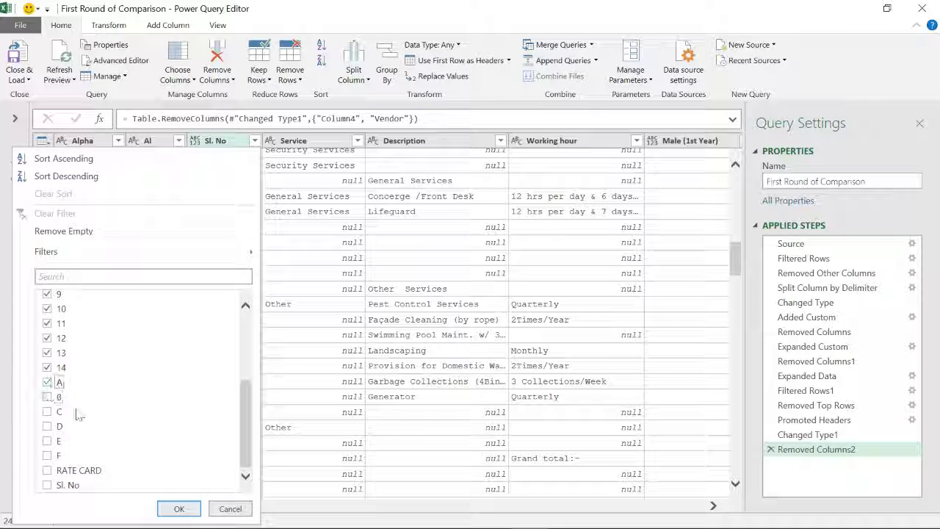
pyautogui.click(179, 509)
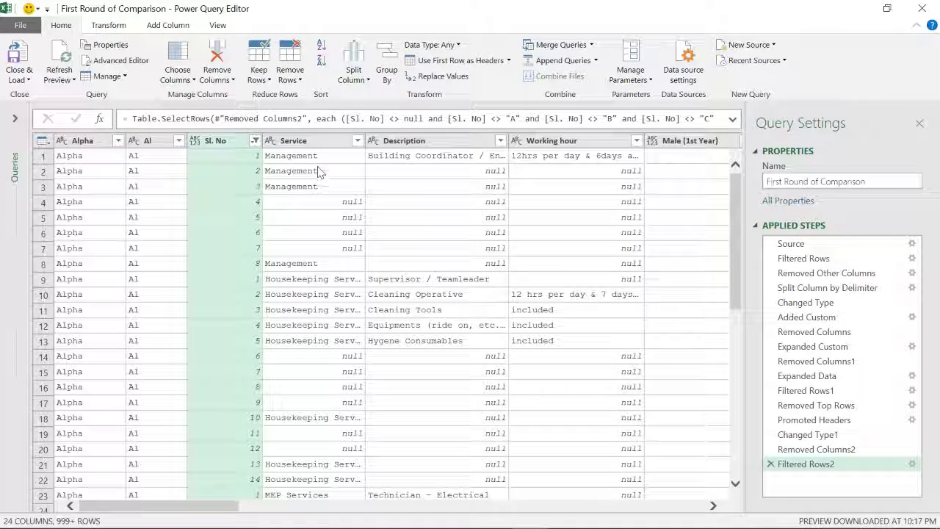
# Step: Fill the Service column's empty cells downward with the value above, and check the filled rows
pyautogui.click(321, 142)
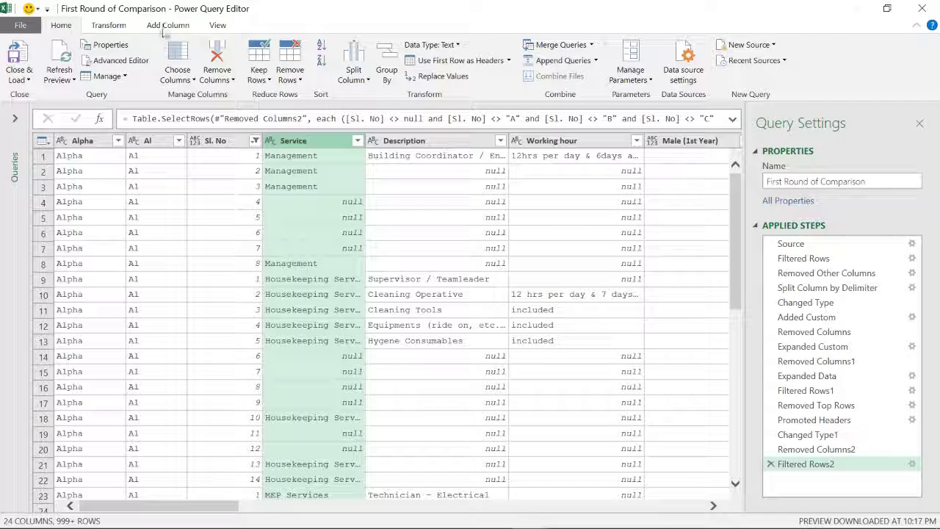
pyautogui.click(111, 26)
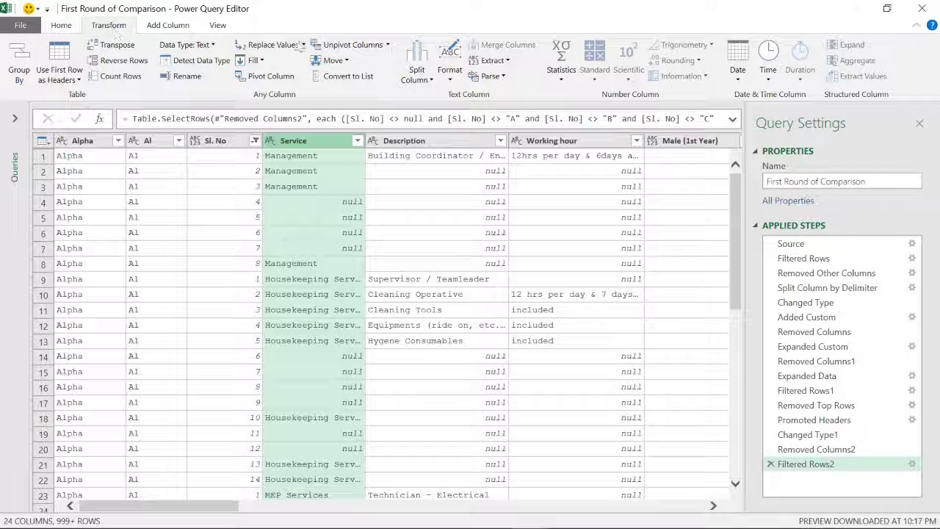
pyautogui.click(254, 60)
pyautogui.click(236, 76)
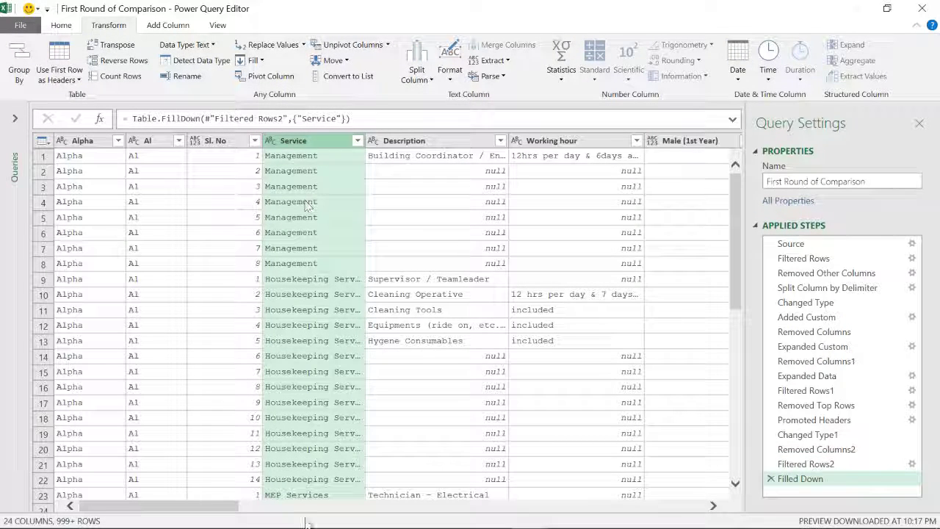
pyautogui.scroll(-8, 317, 288)
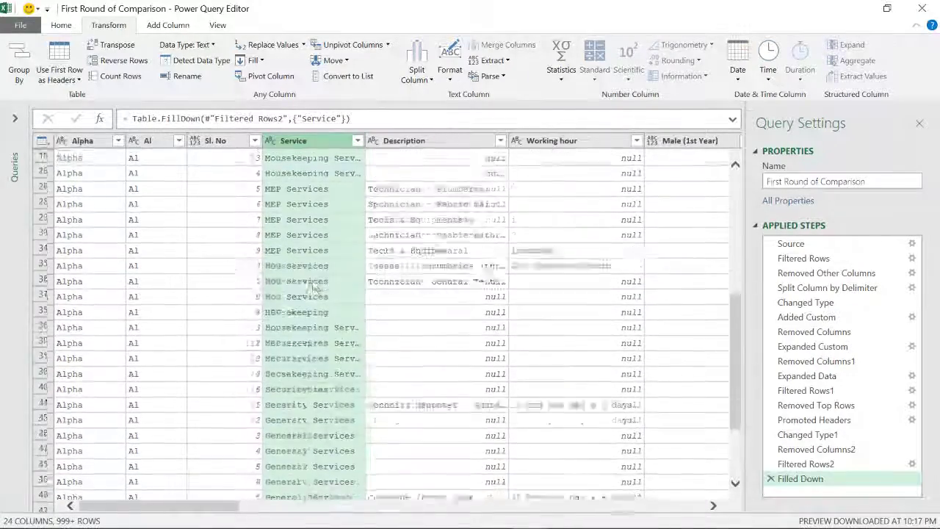
pyautogui.scroll(8, 318, 288)
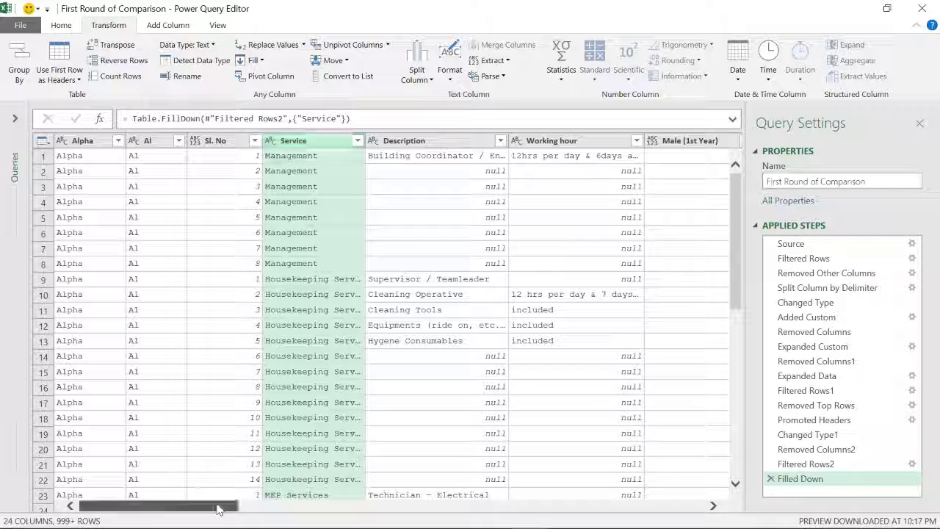
# Step: Set the data type of the Male, Female and Qty columns for the 1st, 2nd and 3rd years to Whole Number
pyautogui.moveTo(219, 508); pyautogui.dragTo(272, 512)
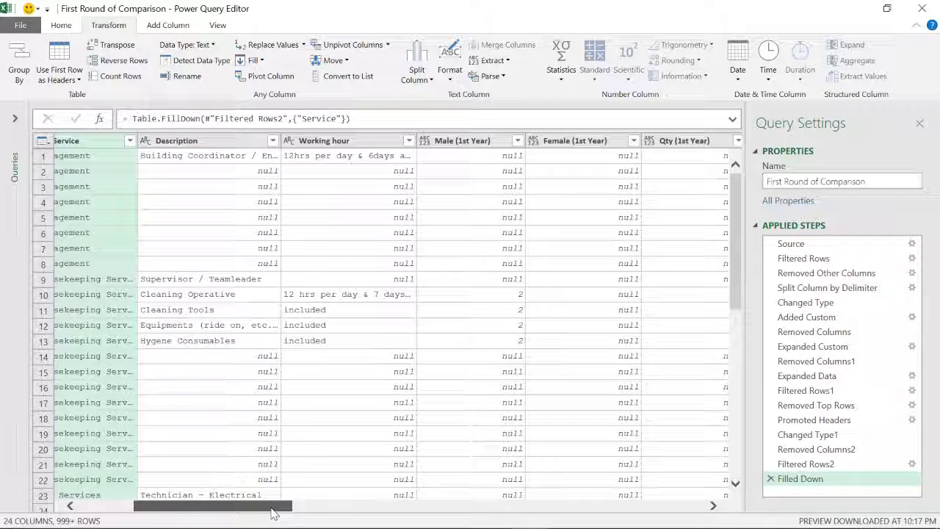
pyautogui.moveTo(272, 513); pyautogui.dragTo(263, 512)
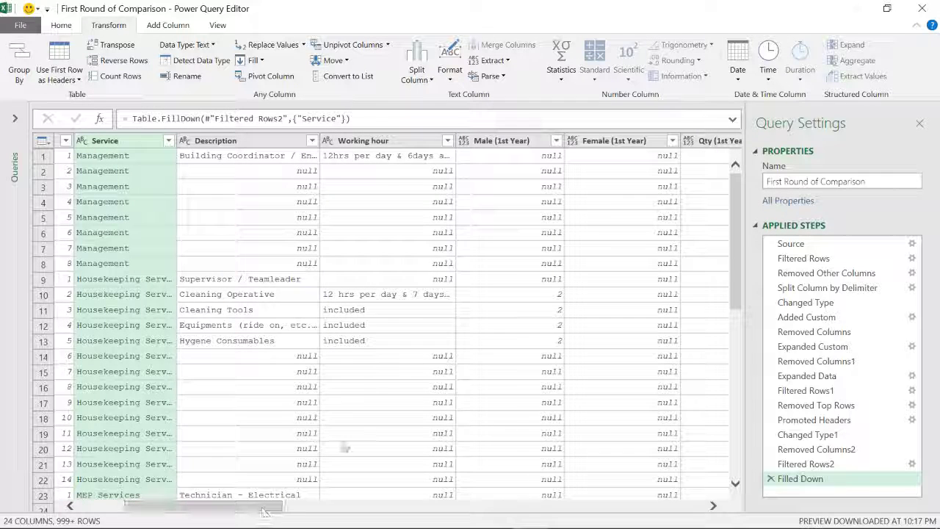
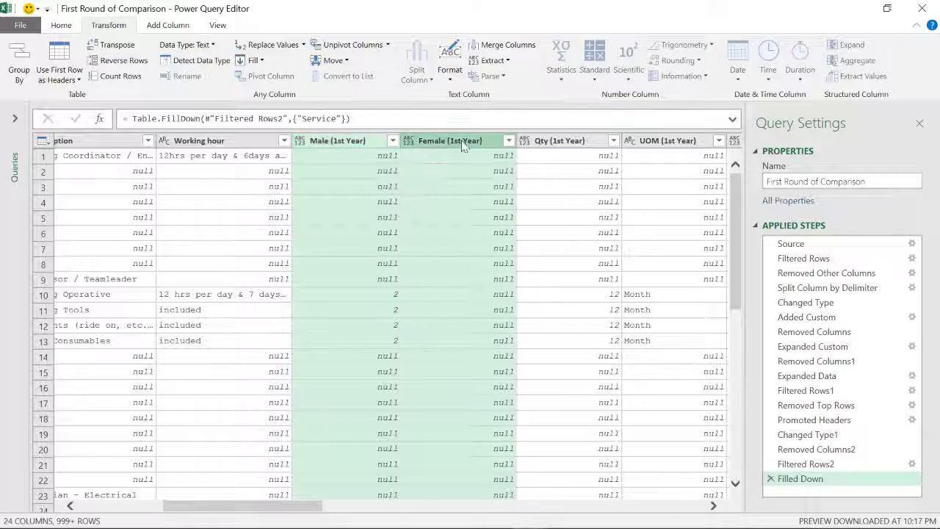
pyautogui.keyDown('ctrl'); pyautogui.click(551, 143); pyautogui.keyUp('ctrl')
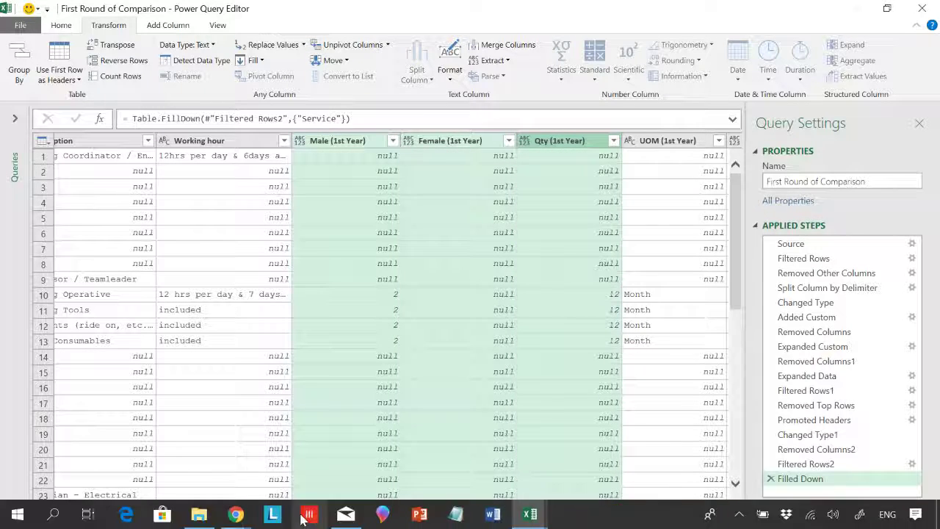
pyautogui.moveTo(309, 512); pyautogui.dragTo(441, 490)
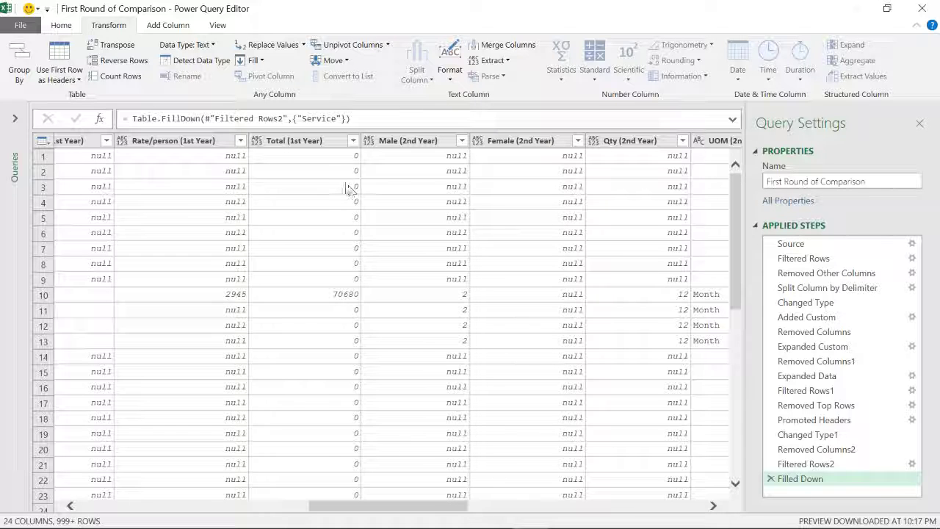
pyautogui.click(408, 143)
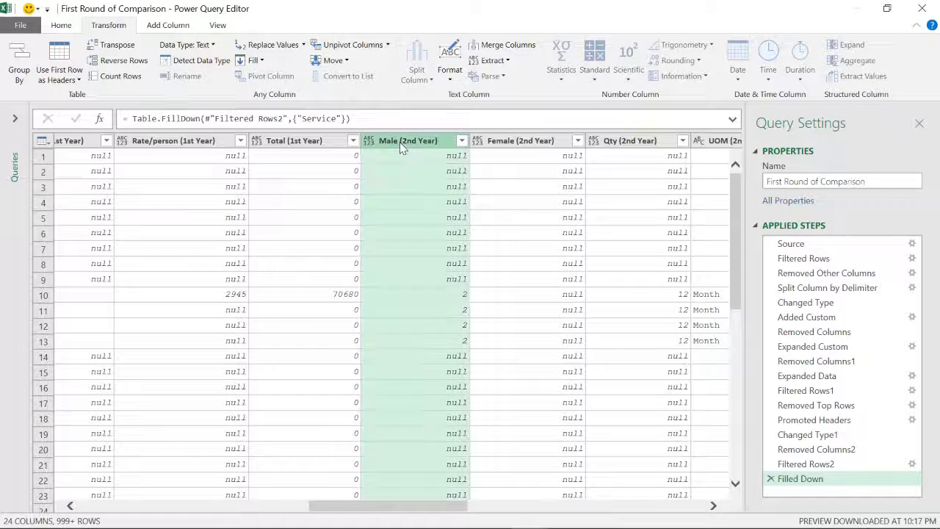
pyautogui.keyDown('ctrl'); pyautogui.click(530, 143); pyautogui.keyUp('ctrl')
pyautogui.keyDown('ctrl'); pyautogui.click(623, 144); pyautogui.keyUp('ctrl')
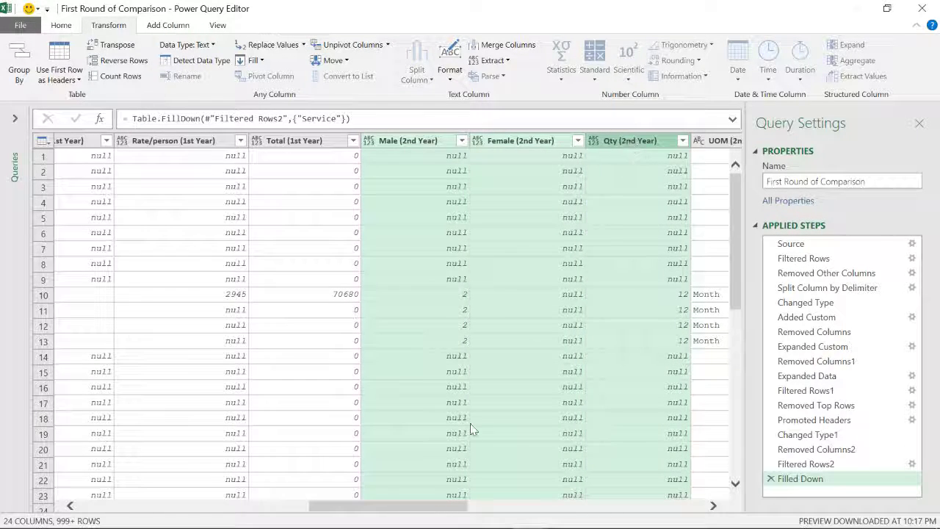
pyautogui.moveTo(413, 512); pyautogui.dragTo(554, 504)
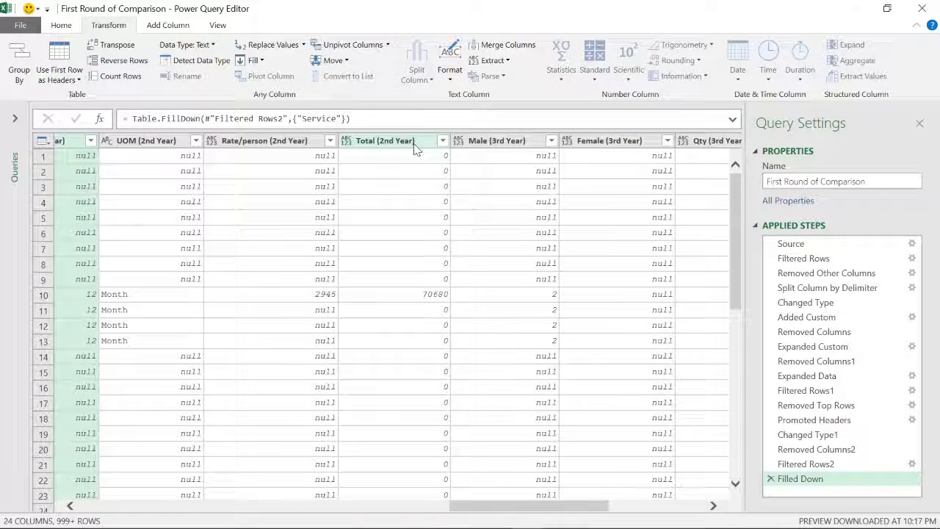
pyautogui.keyDown('ctrl'); pyautogui.click(511, 145); pyautogui.keyUp('ctrl')
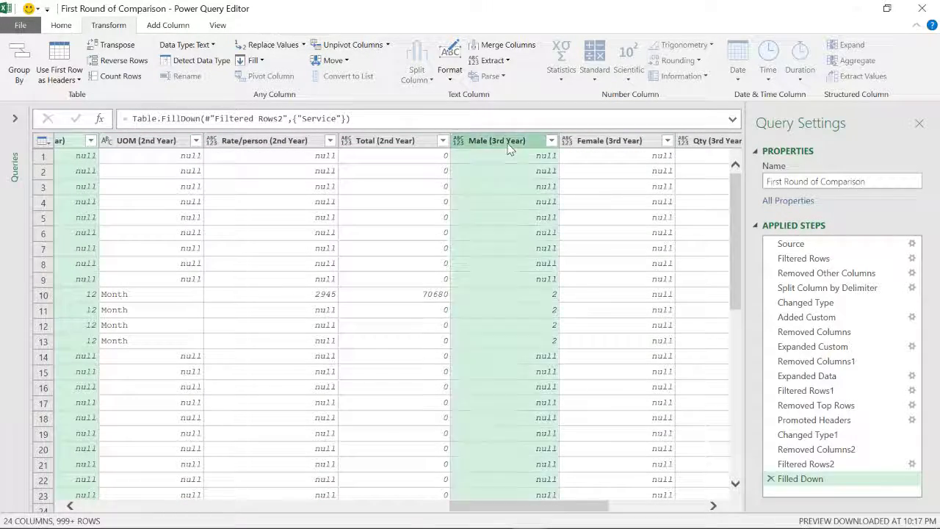
pyautogui.keyDown('ctrl'); pyautogui.click(617, 147); pyautogui.keyUp('ctrl')
pyautogui.keyDown('ctrl'); pyautogui.click(709, 146); pyautogui.keyUp('ctrl')
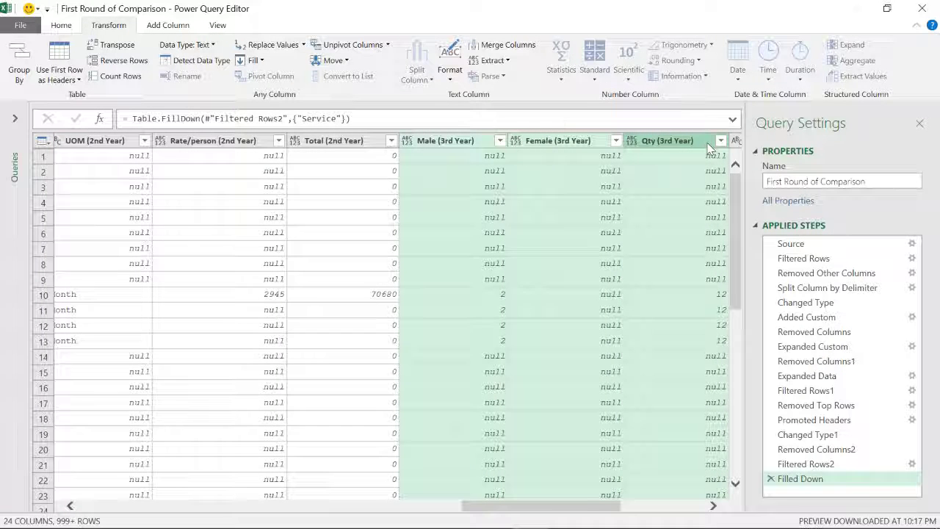
pyautogui.click(210, 45)
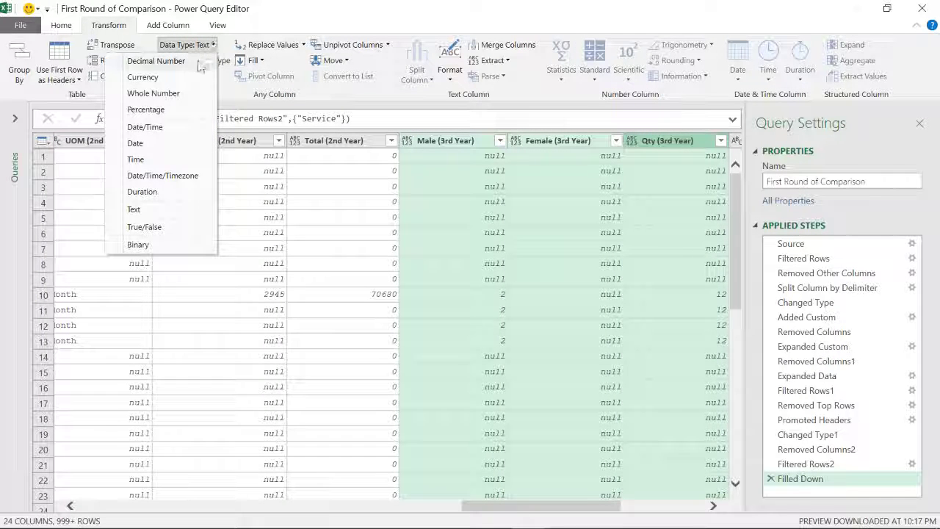
pyautogui.click(175, 93)
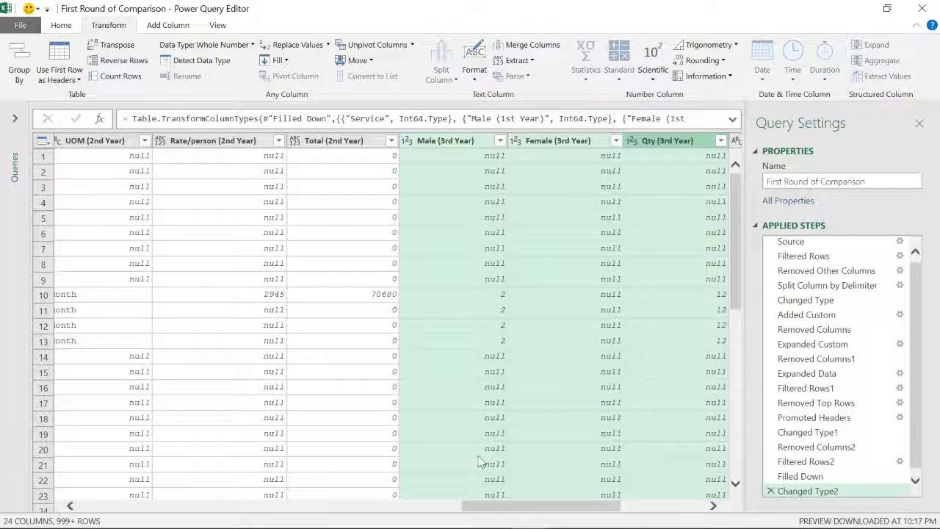
# Step: Set the Rate/person and Total columns for the 1st, 2nd and 3rd years to Decimal Number, and dismiss any error dialog
pyautogui.moveTo(518, 511); pyautogui.dragTo(325, 512)
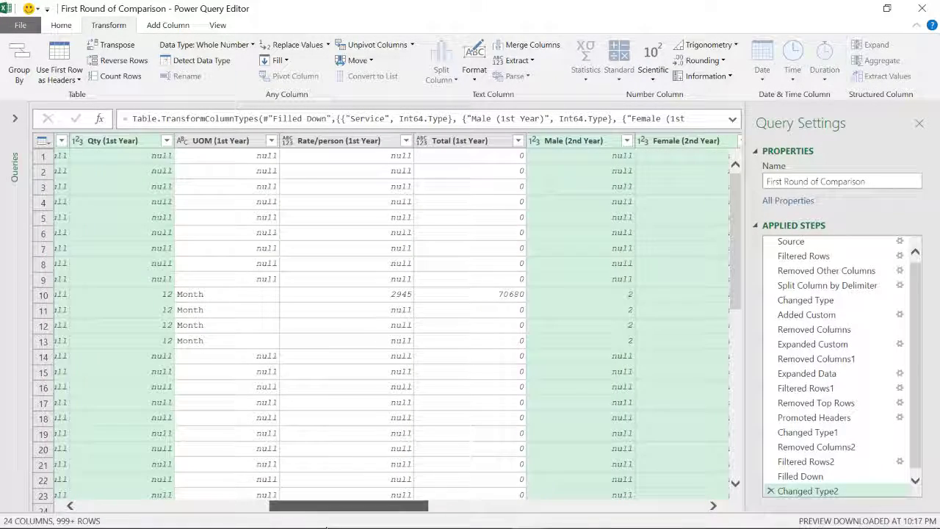
pyautogui.click(332, 141)
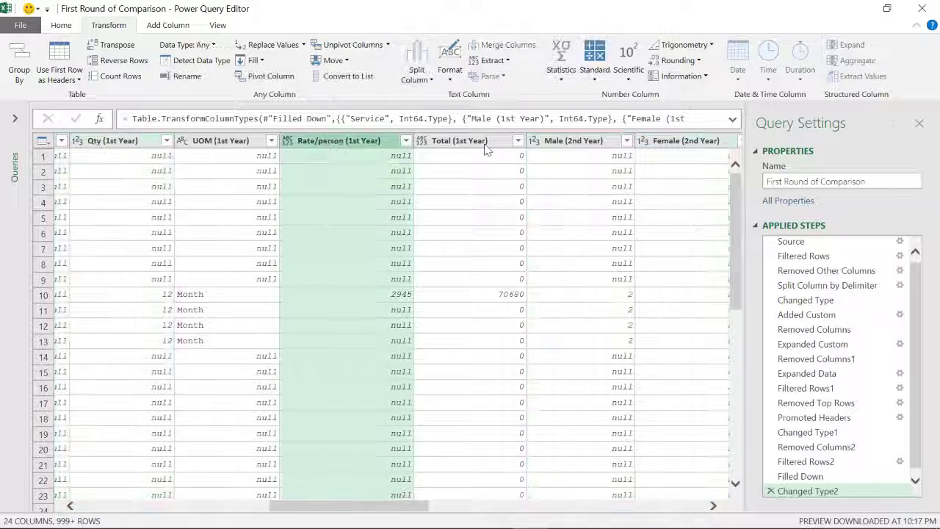
pyautogui.keyDown('ctrl'); pyautogui.click(479, 141); pyautogui.keyUp('ctrl')
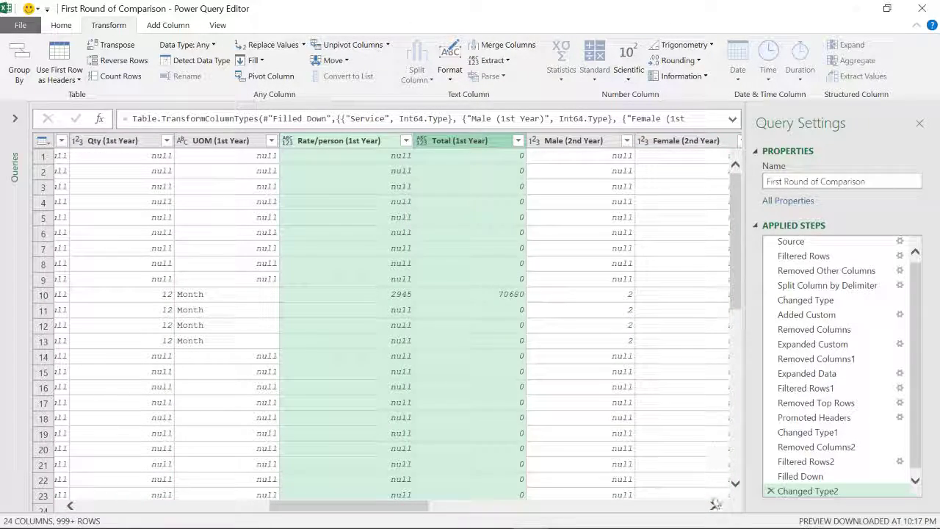
pyautogui.click(714, 506)
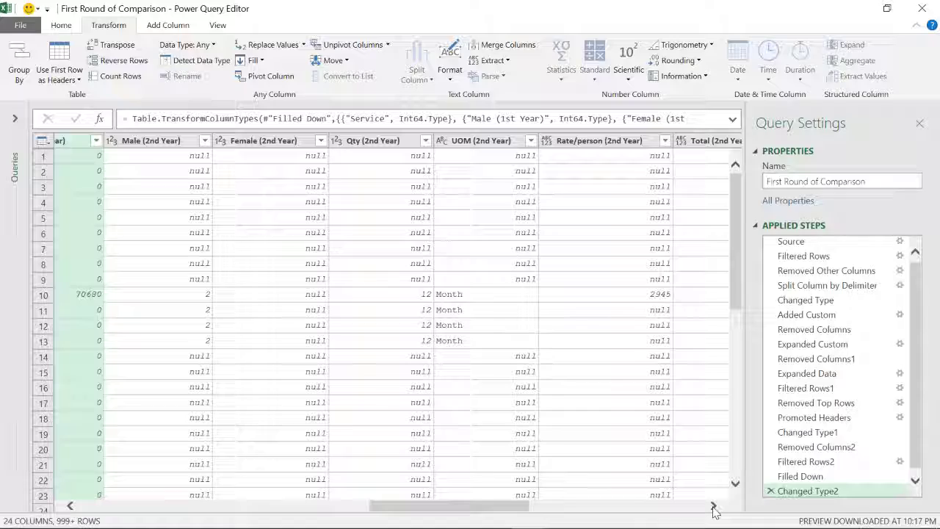
pyautogui.keyDown('ctrl'); pyautogui.click(595, 141); pyautogui.keyUp('ctrl')
pyautogui.keyDown('ctrl'); pyautogui.click(702, 141); pyautogui.keyUp('ctrl')
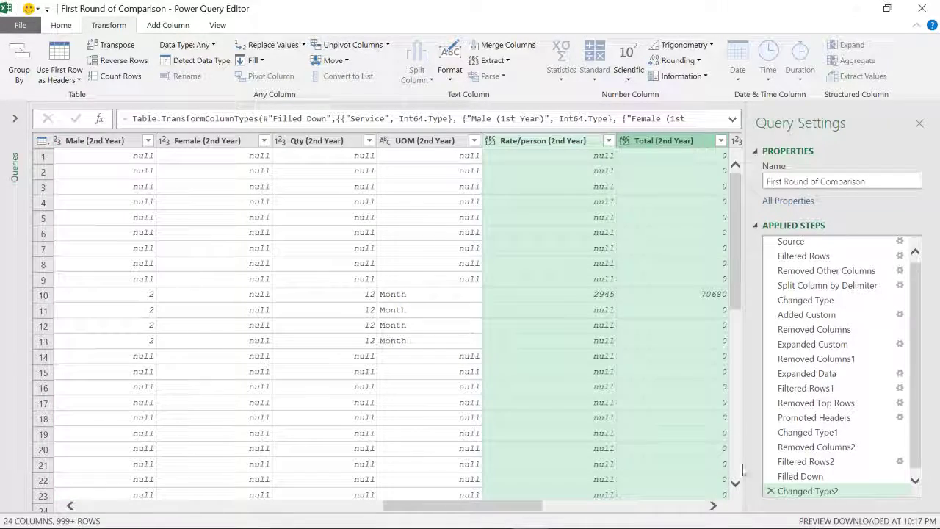
pyautogui.click(712, 505)
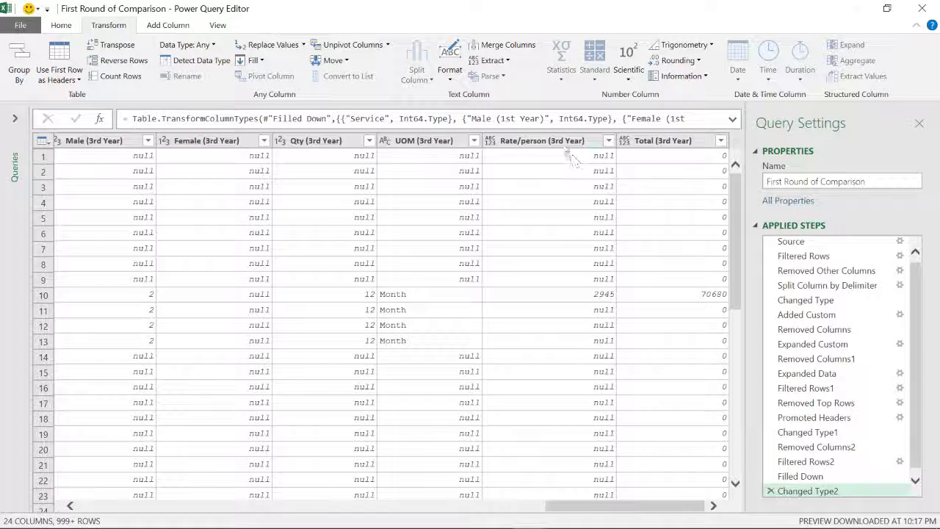
pyautogui.keyDown('ctrl'); pyautogui.click(562, 142); pyautogui.keyUp('ctrl')
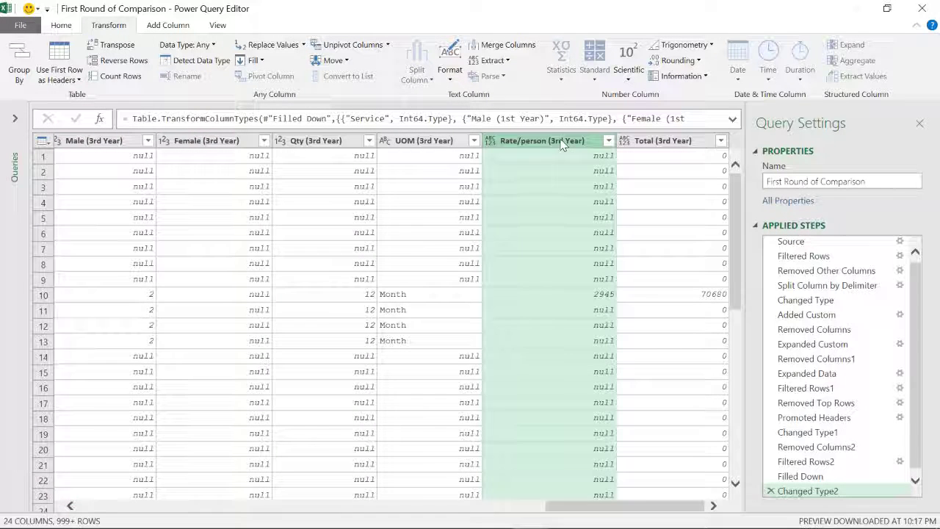
pyautogui.keyDown('ctrl'); pyautogui.click(635, 145); pyautogui.keyUp('ctrl')
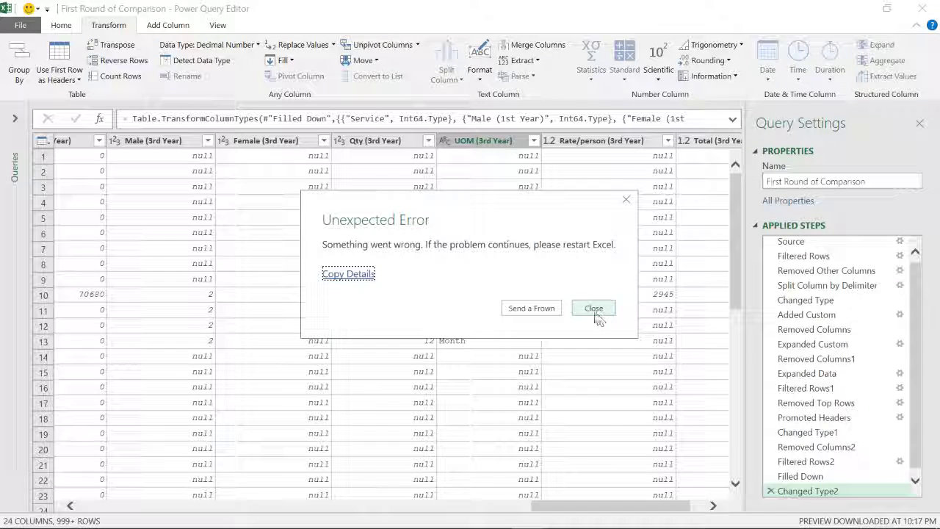
pyautogui.click(595, 309)
# Step: Change the Service column's data type to Text, replacing the current type conversion
pyautogui.moveTo(638, 514); pyautogui.dragTo(689, 514)
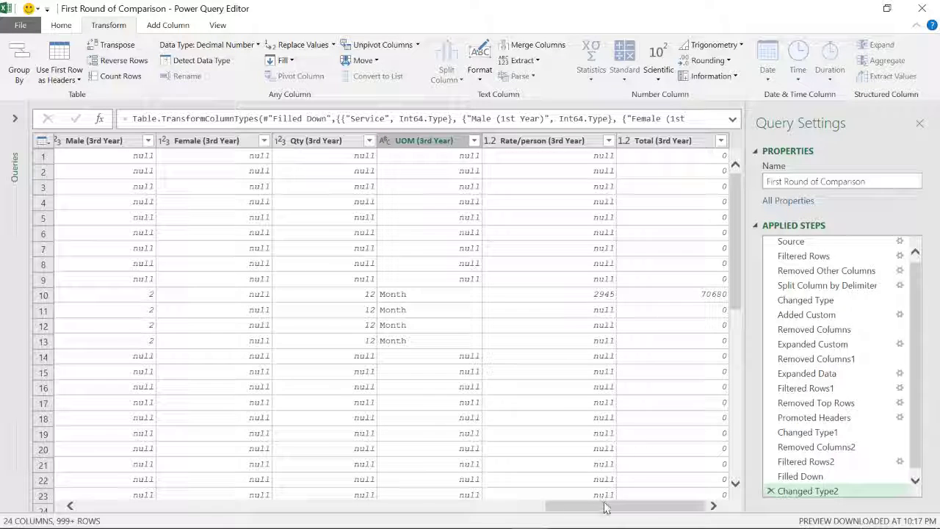
pyautogui.moveTo(606, 510); pyautogui.dragTo(607, 510)
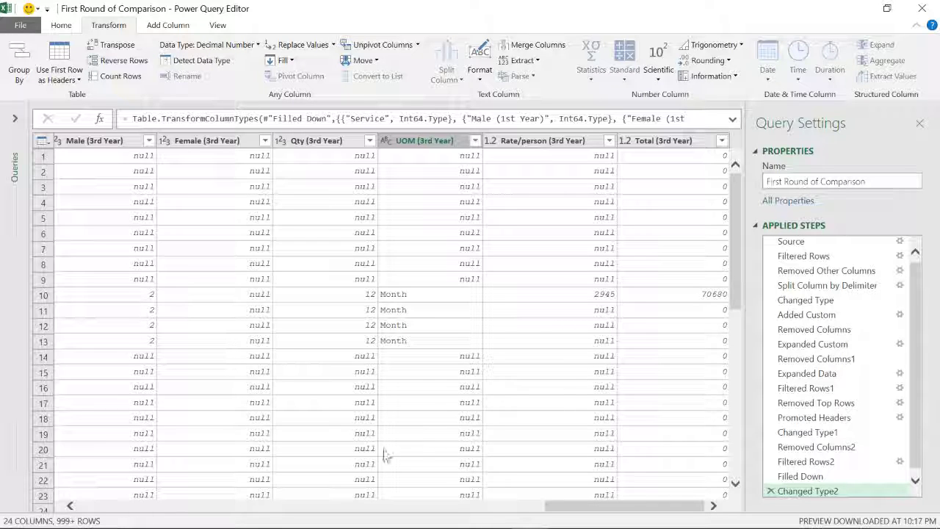
pyautogui.click(424, 155)
pyautogui.moveTo(581, 419); pyautogui.dragTo(165, 442)
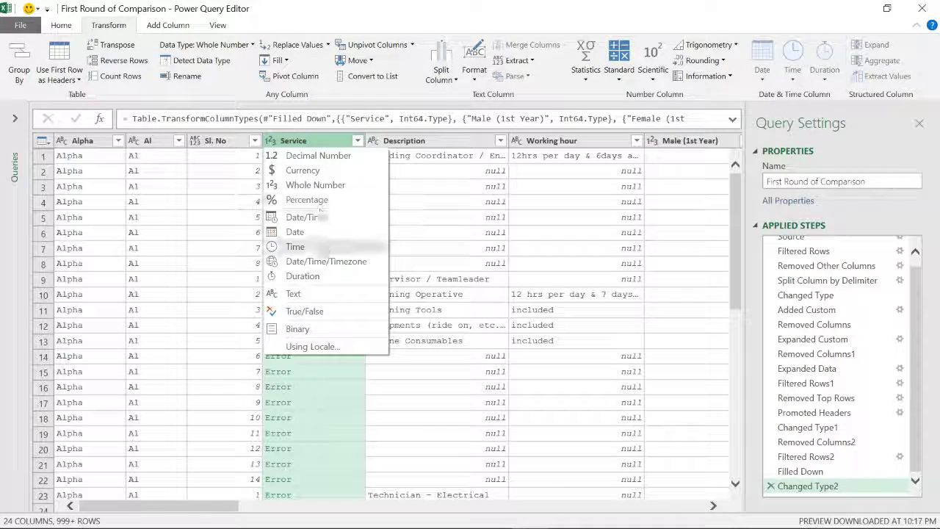
pyautogui.click(310, 294)
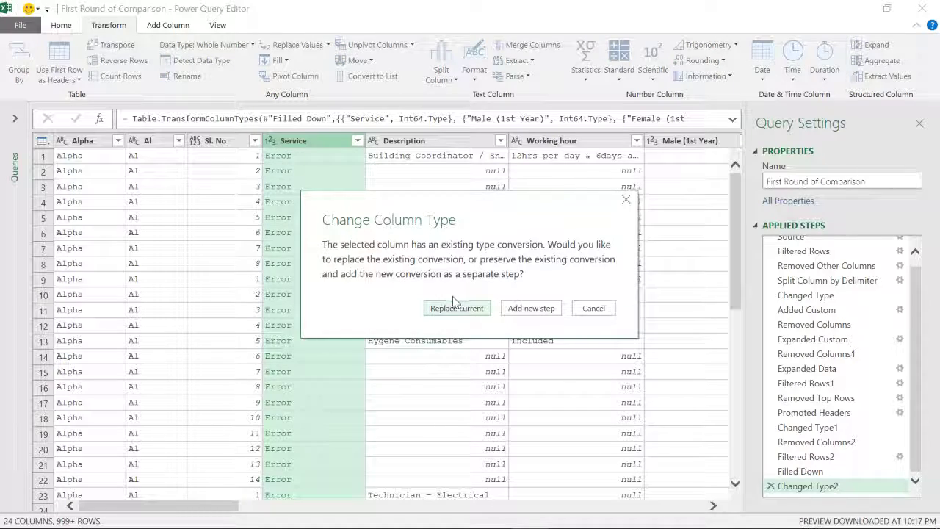
pyautogui.click(453, 308)
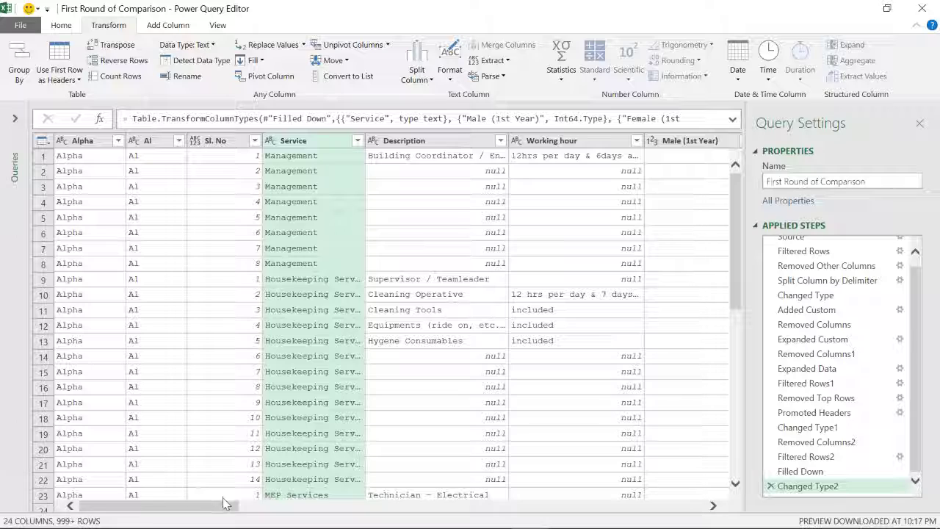
# Step: Review the data types across all columns and the field values of the first record
pyautogui.moveTo(211, 506); pyautogui.dragTo(650, 515)
pyautogui.moveTo(497, 514); pyautogui.dragTo(206, 506)
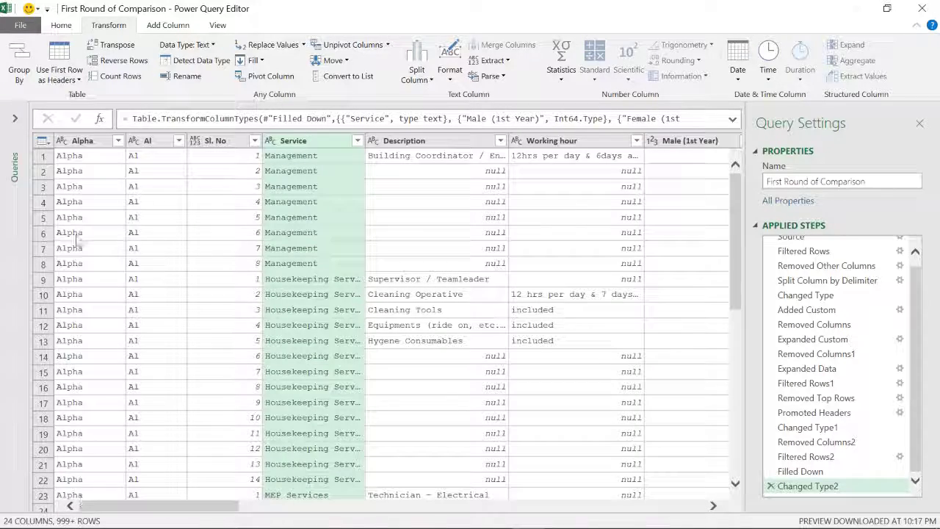
pyautogui.click(42, 157)
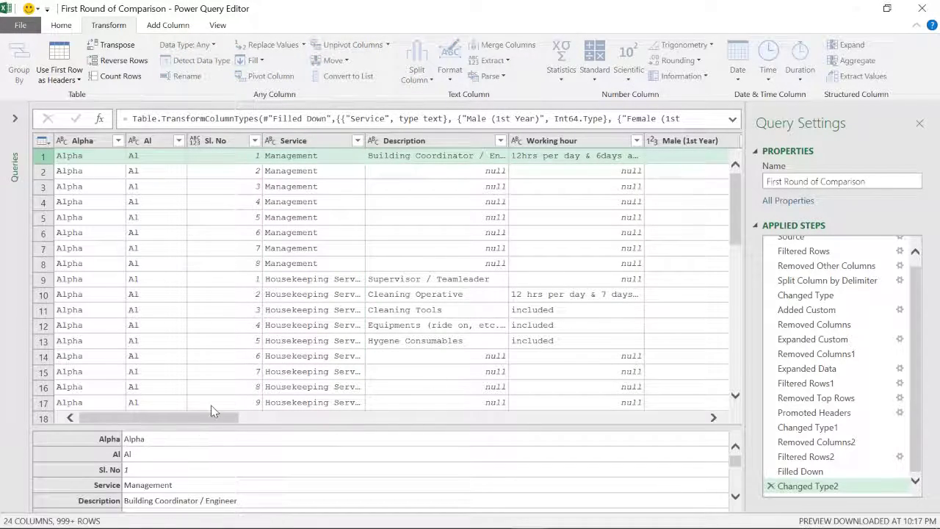
pyautogui.scroll(-6, 738, 504)
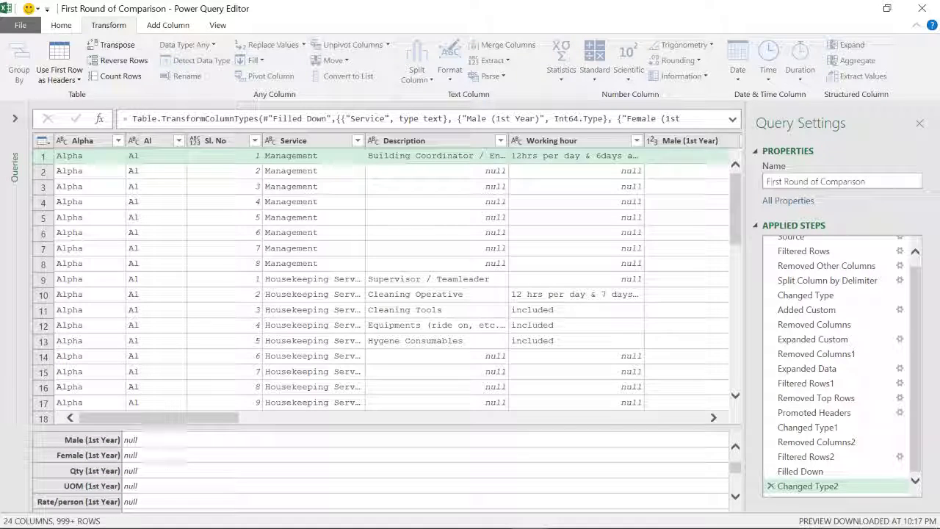
pyautogui.scroll(-4, 212, 493)
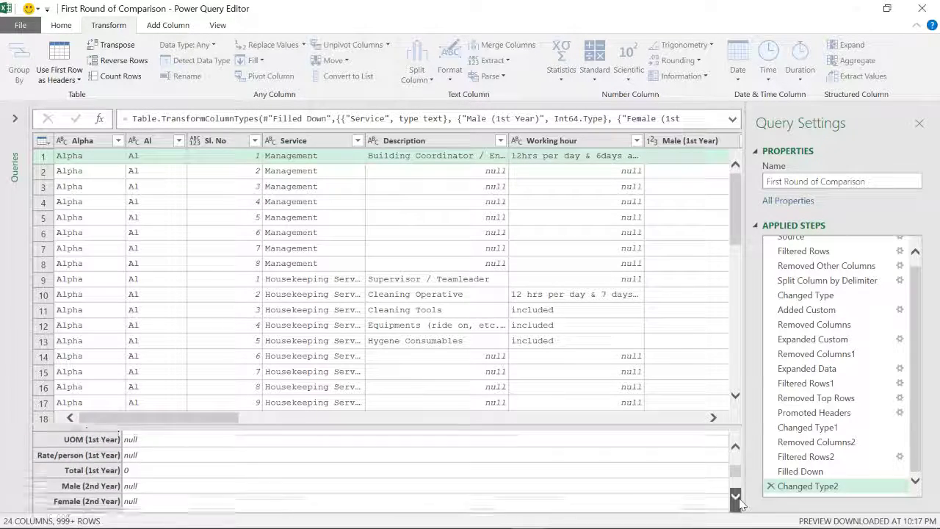
pyautogui.scroll(-3, 737, 499)
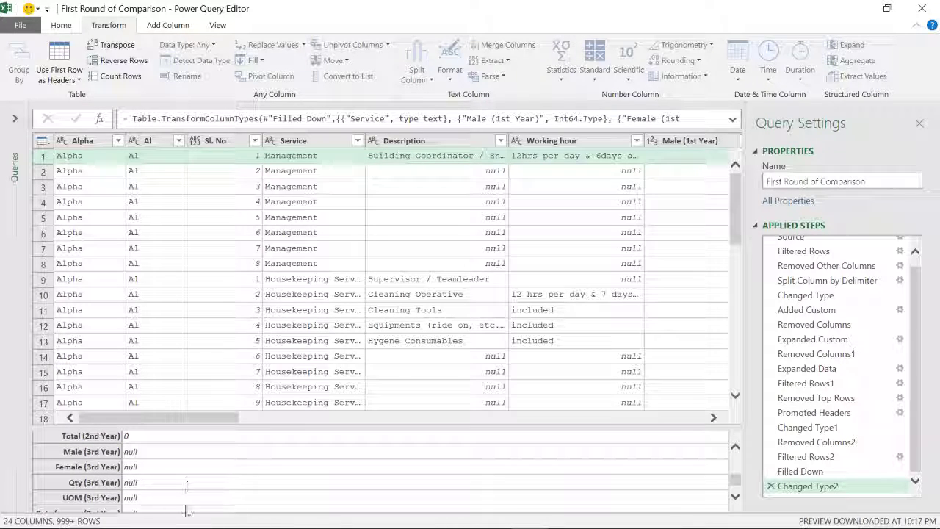
pyautogui.scroll(-2, 735, 496)
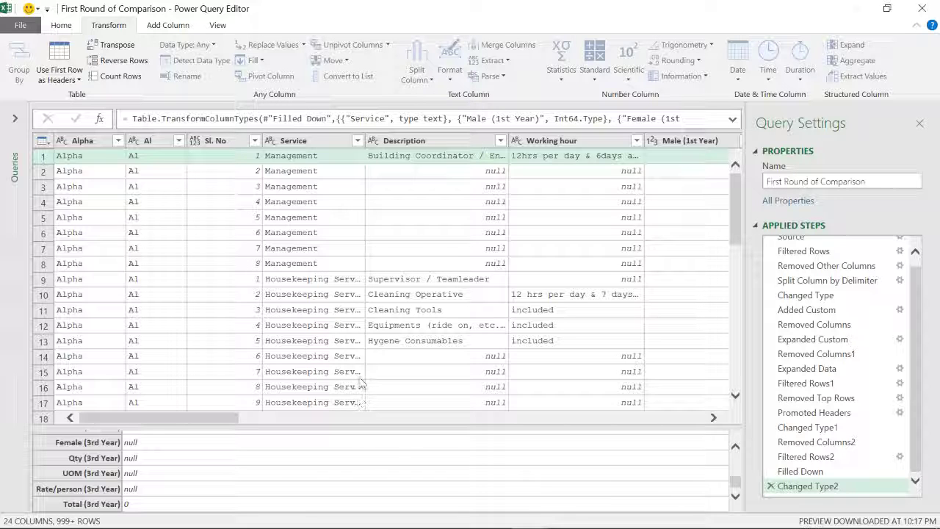
pyautogui.click(72, 156)
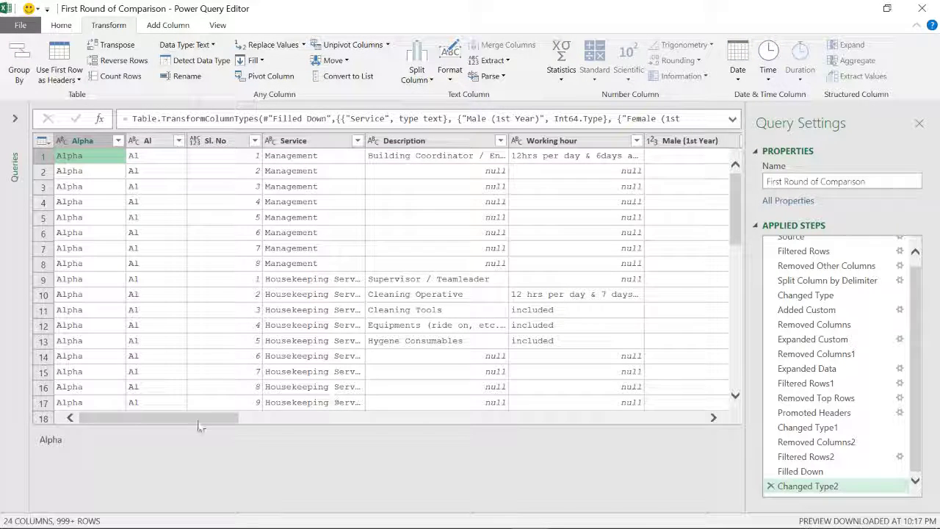
pyautogui.moveTo(216, 418); pyautogui.dragTo(685, 430)
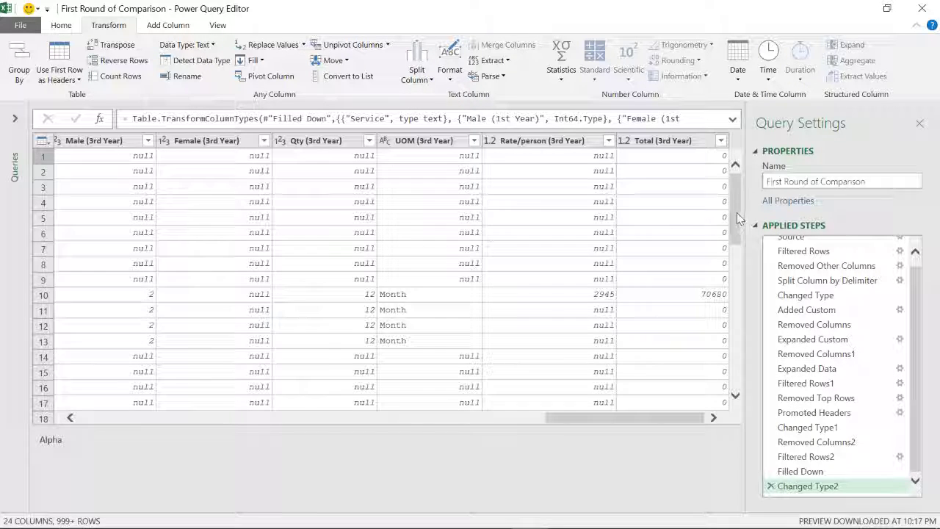
# Step: Start a custom column with an if formula testing whether Rate/person (1st Year) = null
pyautogui.click(683, 140)
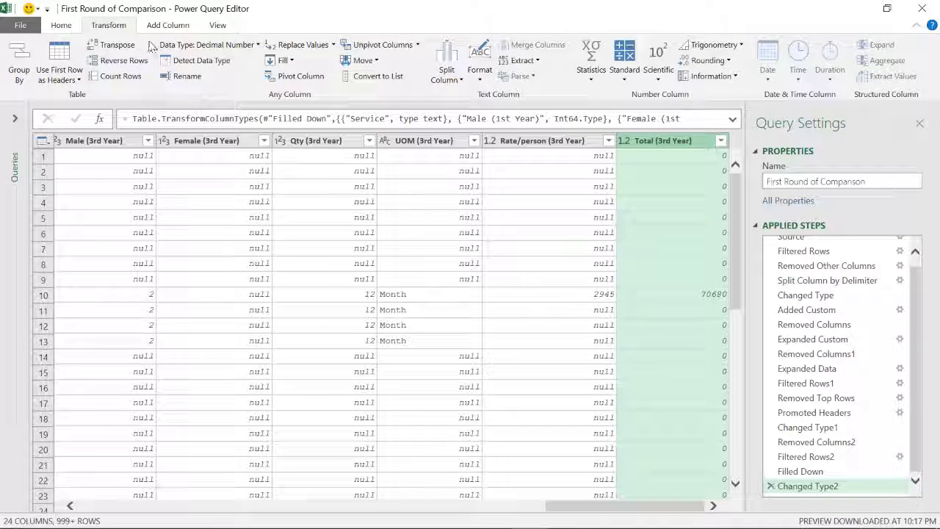
pyautogui.click(167, 25)
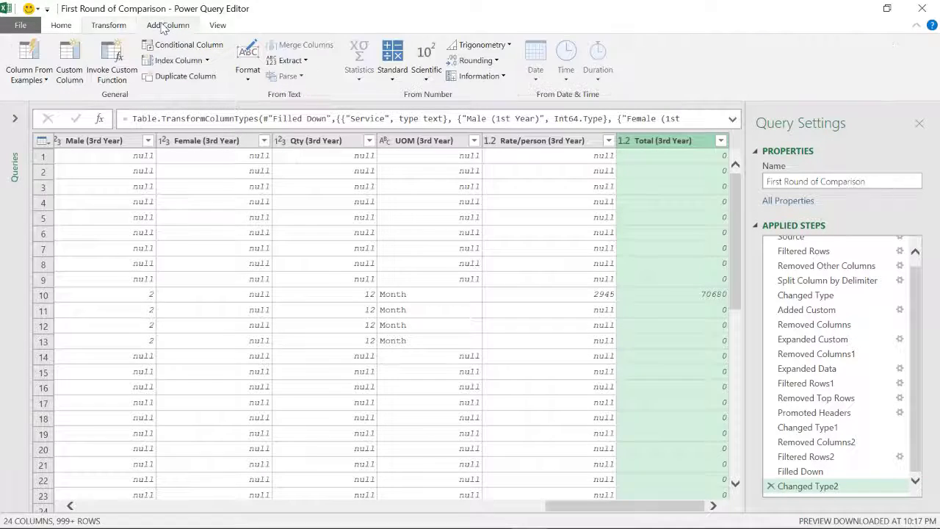
pyautogui.click(71, 70)
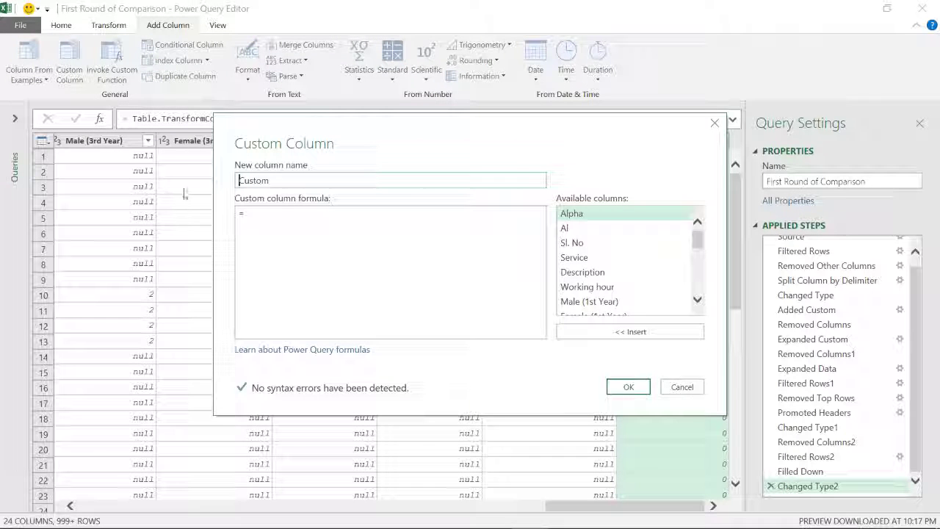
pyautogui.click(269, 217)
pyautogui.write('if')
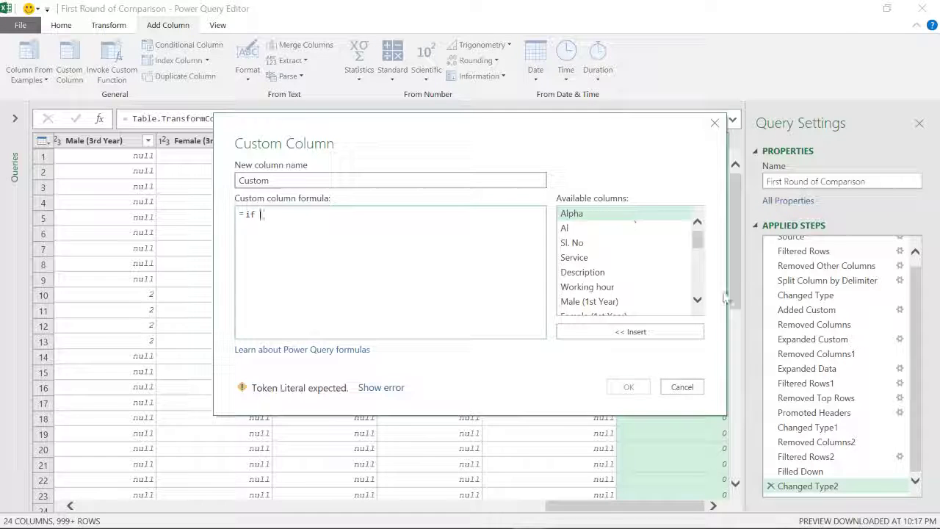
pyautogui.scroll(-3, 699, 304)
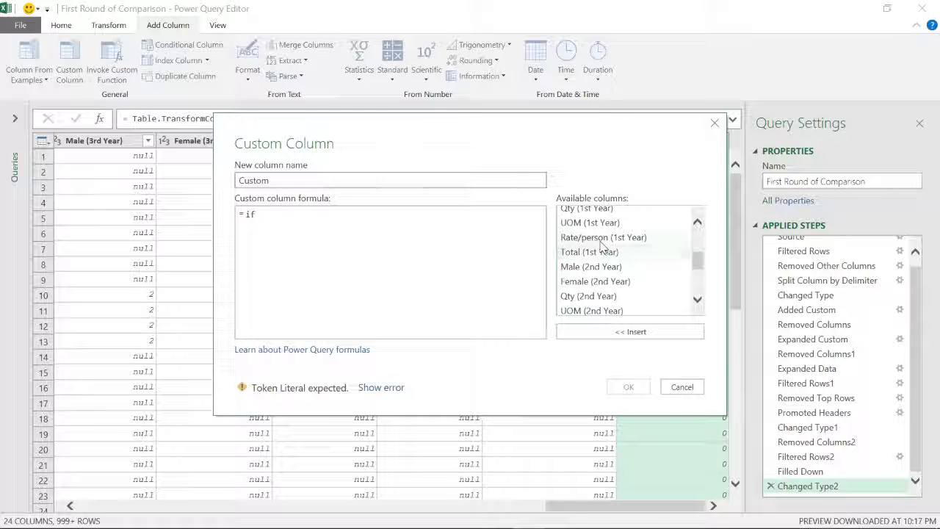
pyautogui.doubleClick(599, 244)
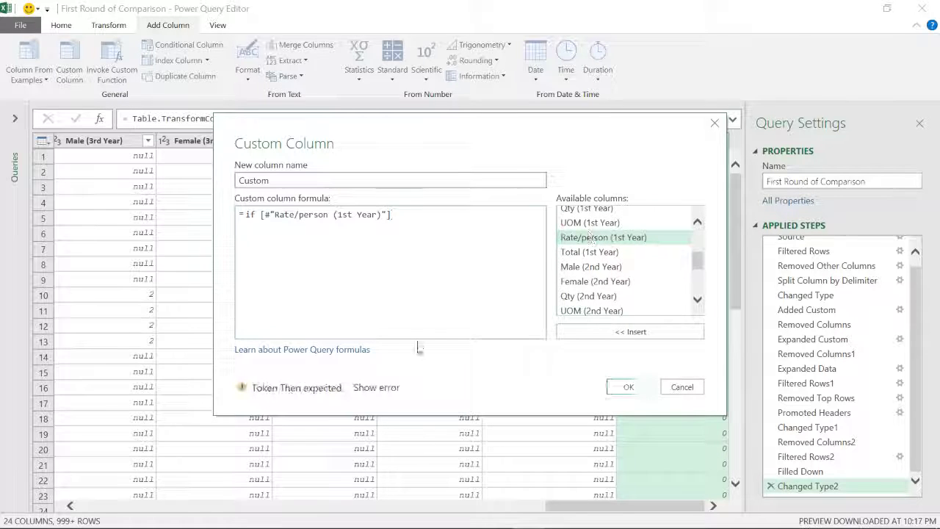
pyautogui.write('= null')
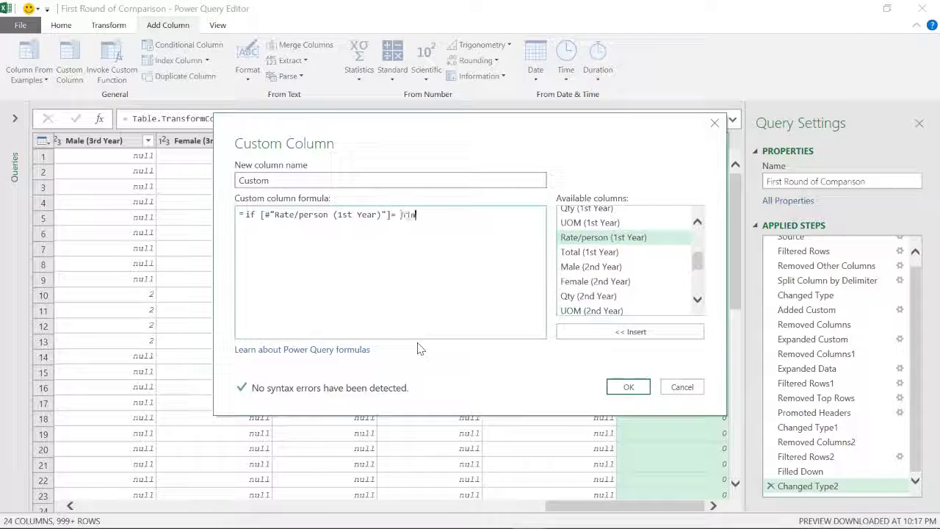
pyautogui.press('BackSpace')
pyautogui.press('BackSpace')
pyautogui.press('BackSpace')
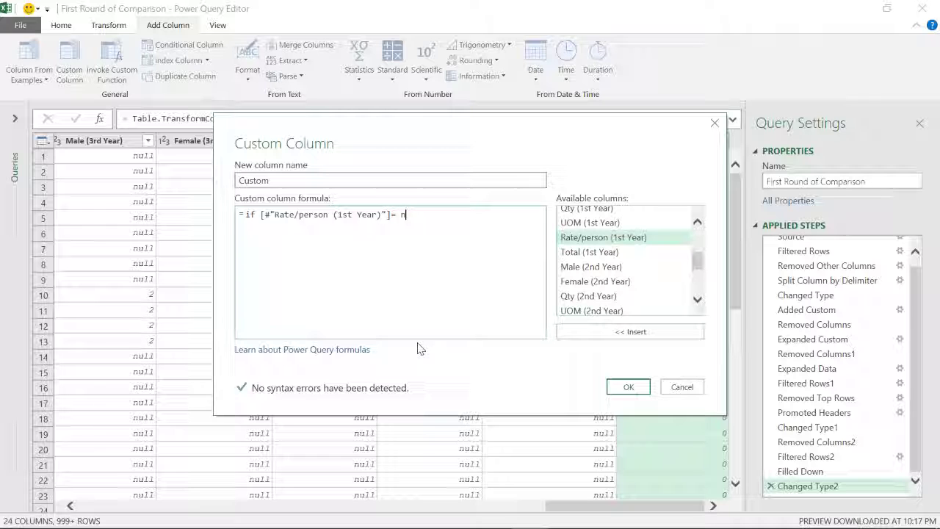
pyautogui.write('ull')
# Step: Add an and condition on a new line of the formula testing whether Total (1st Year) = null
pyautogui.press('Return')
pyautogui.write('and')
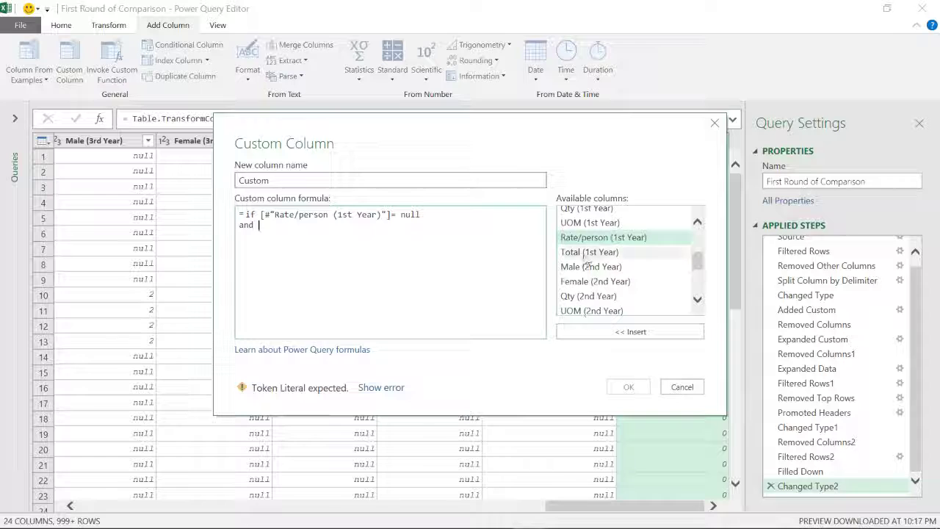
pyautogui.doubleClick(589, 252)
pyautogui.write('= ')
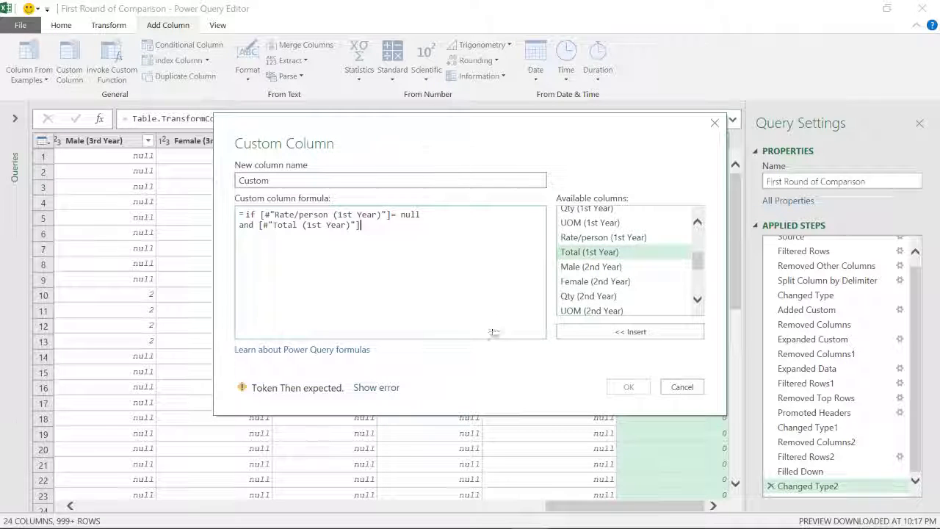
pyautogui.write('nullull')
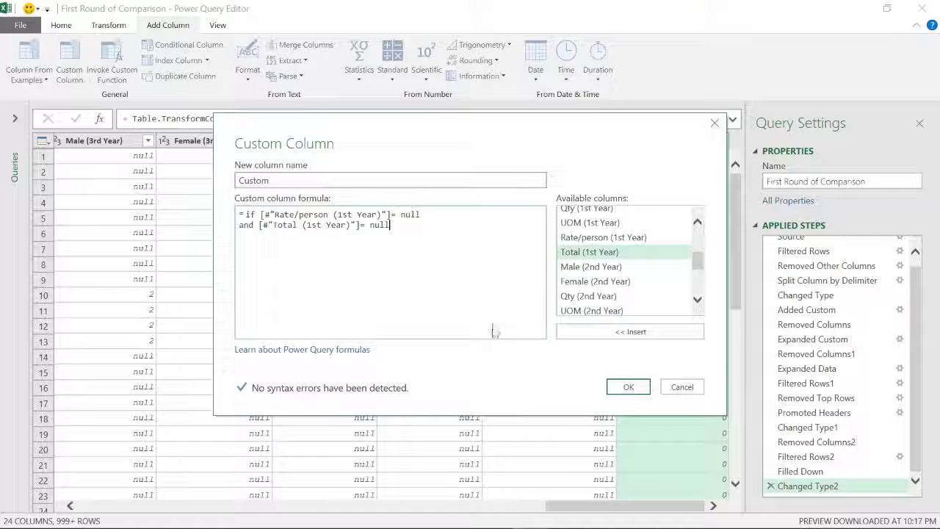
# Step: Extend the formula with and conditions testing whether Rate/person (2nd Year) and Total (2nd Year) each equal null
pyautogui.press('Return')
pyautogui.write('thd')
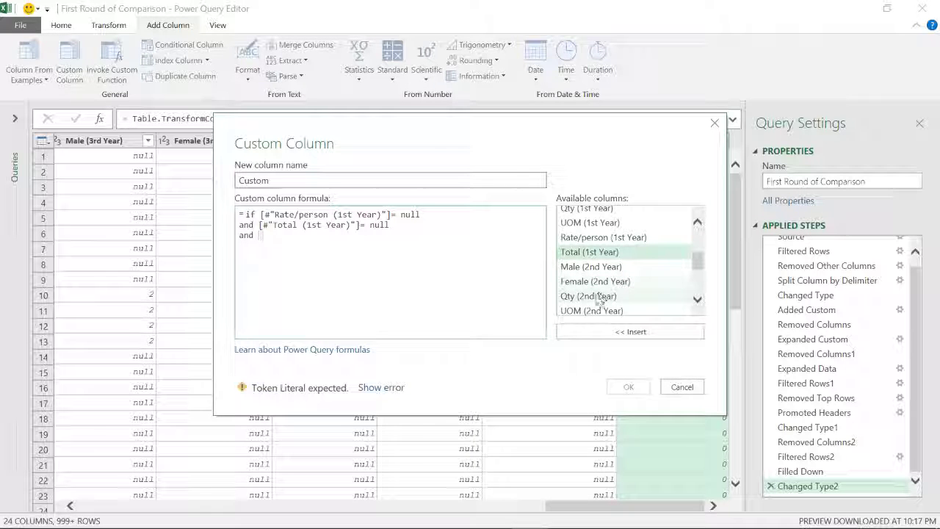
pyautogui.click(697, 307)
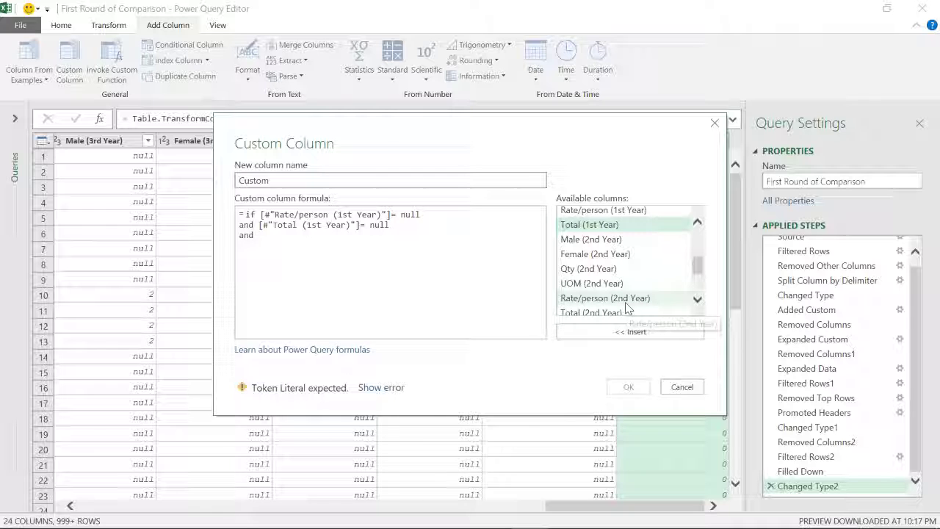
pyautogui.doubleClick(626, 301)
pyautogui.write('=null')
pyautogui.press('Return')
pyautogui.write('and')
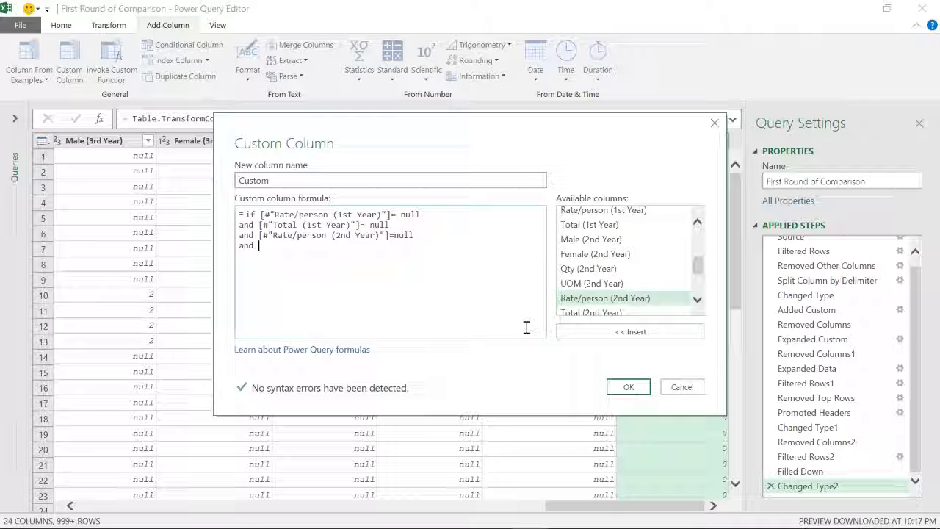
pyautogui.doubleClick(607, 309)
pyautogui.write('=null')
# Step: Add and conditions testing whether Rate/person (3rd Year) and Total (3rd Year) each equal null, ending the test with then
pyautogui.press('Return')
pyautogui.write('and')
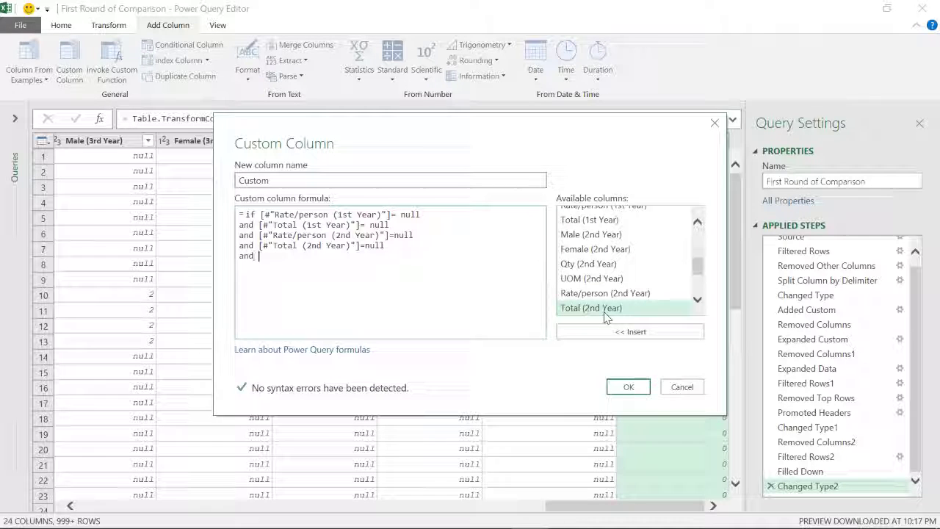
pyautogui.click(697, 299)
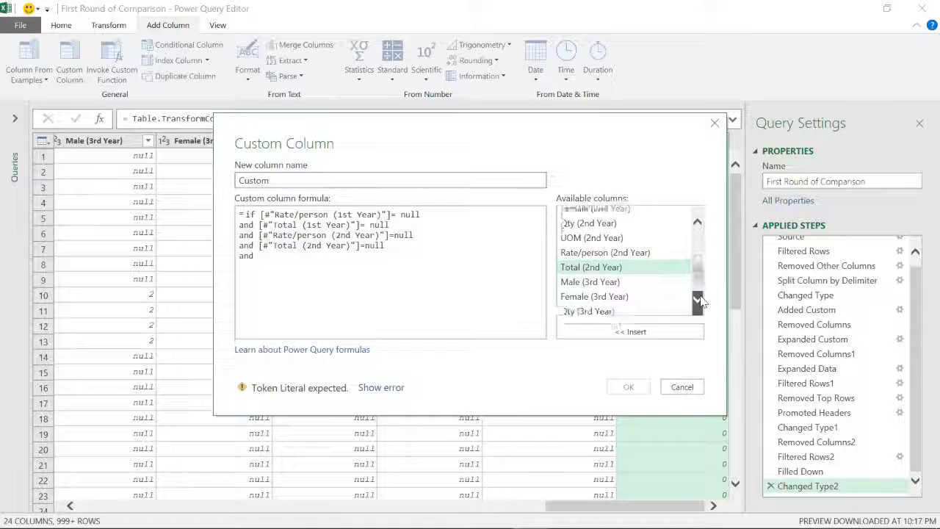
pyautogui.click(698, 299)
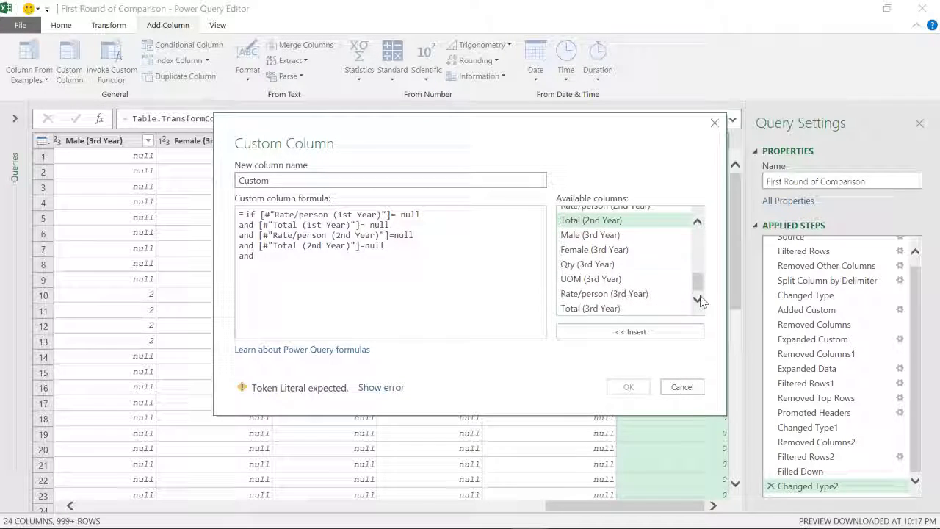
pyautogui.doubleClick(631, 293)
pyautogui.write('=')
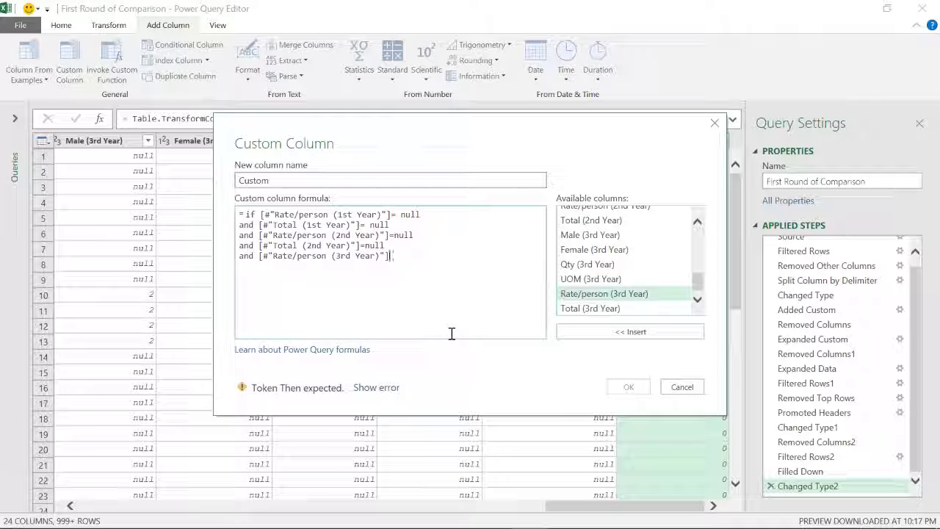
pyautogui.write(' null')
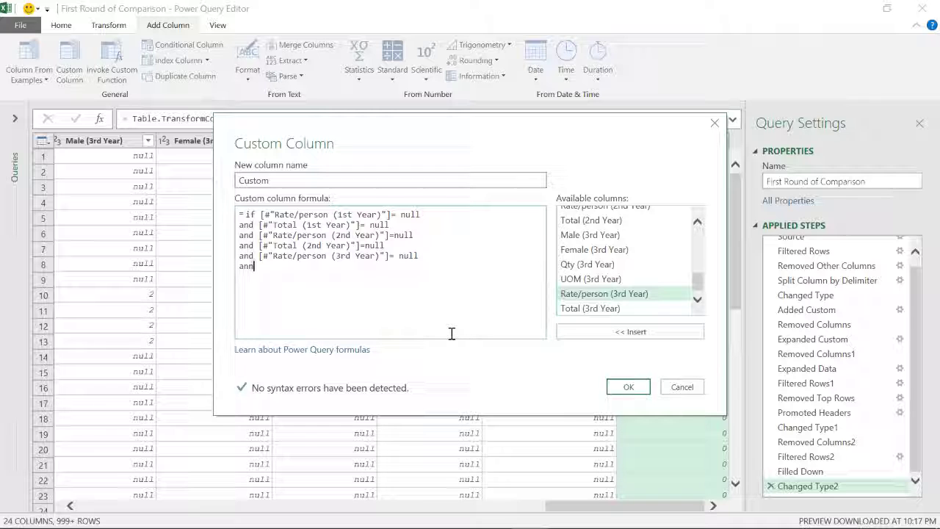
pyautogui.doubleClick(590, 309)
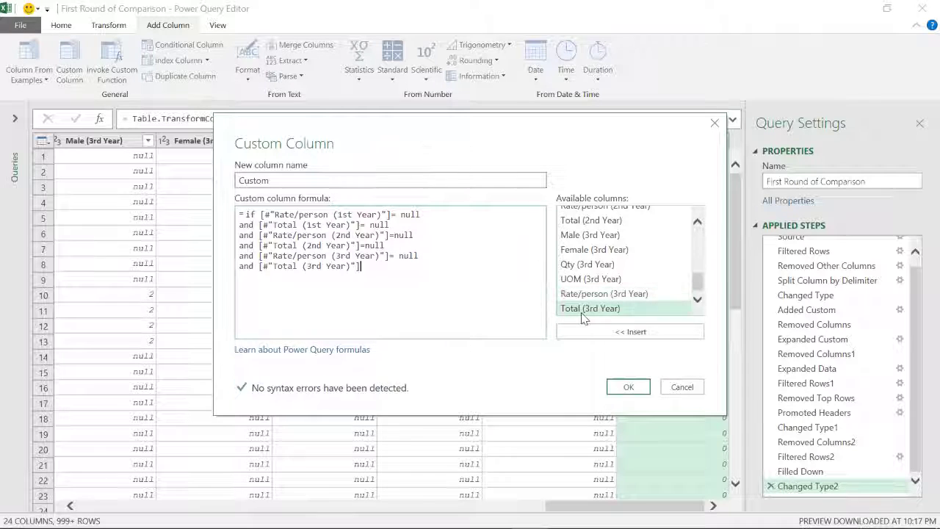
pyautogui.write('= null then')
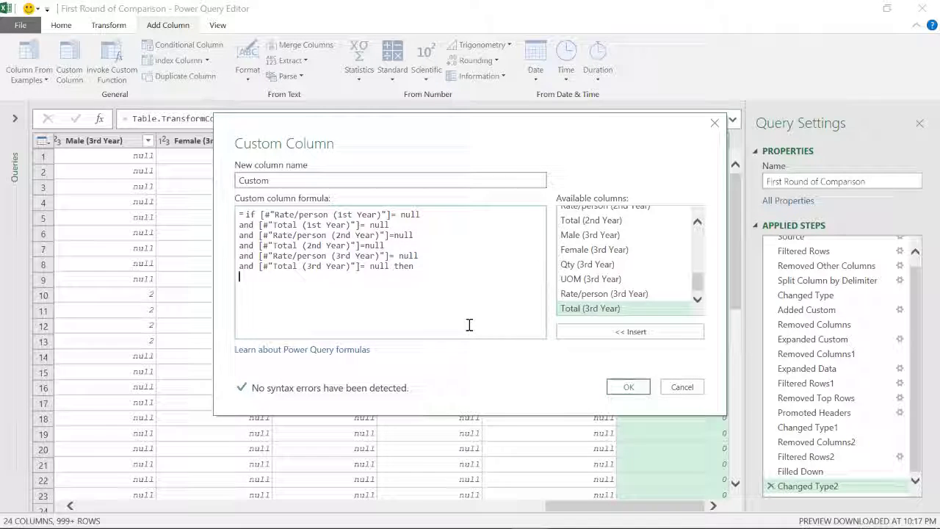
# Step: Complete the formula so it returns "Delete me" else "keep me", and create the custom column
pyautogui.press('Return')
pyautogui.write('"d')
pyautogui.press('BackSpace')
pyautogui.write('"')
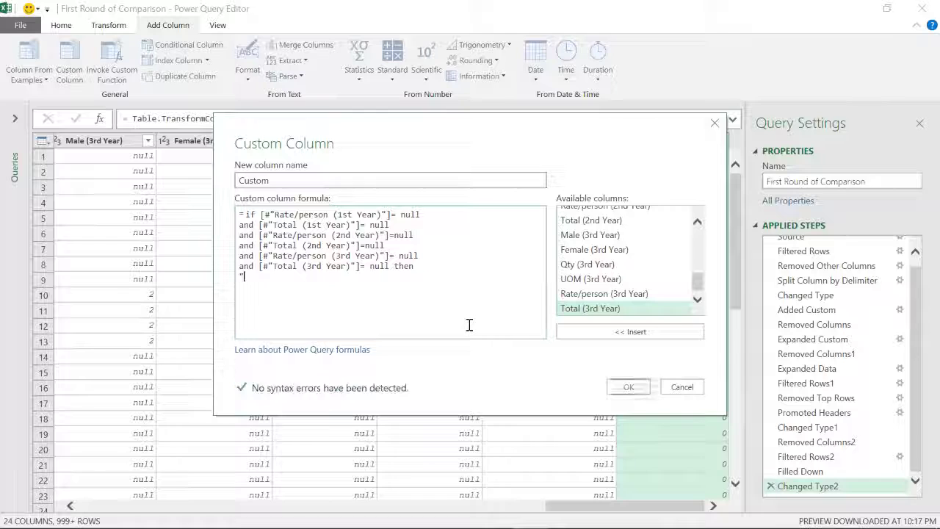
pyautogui.write('elete #')
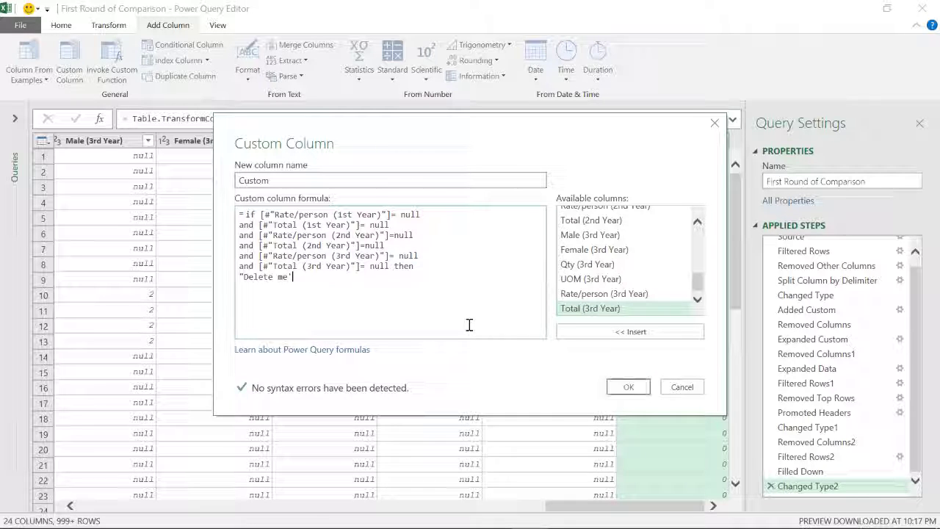
pyautogui.write('" ')
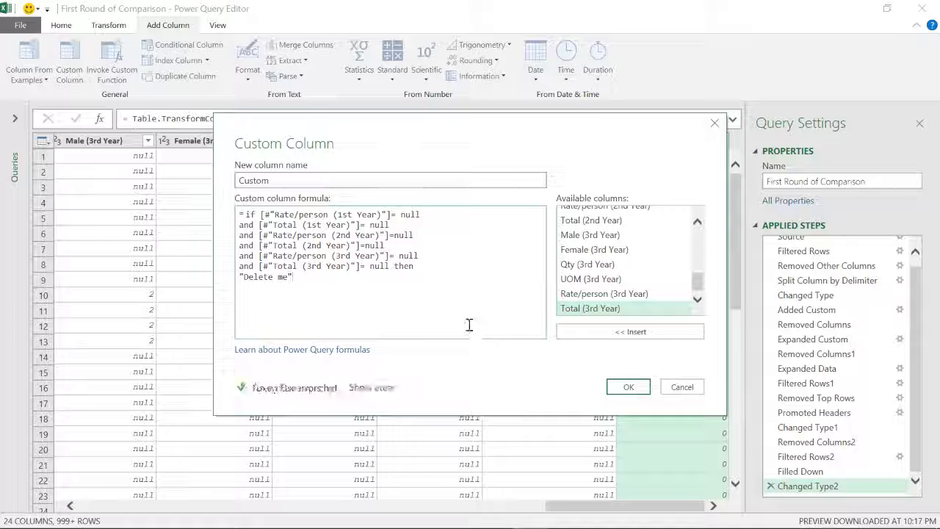
pyautogui.write(' o')
pyautogui.write('ls ')
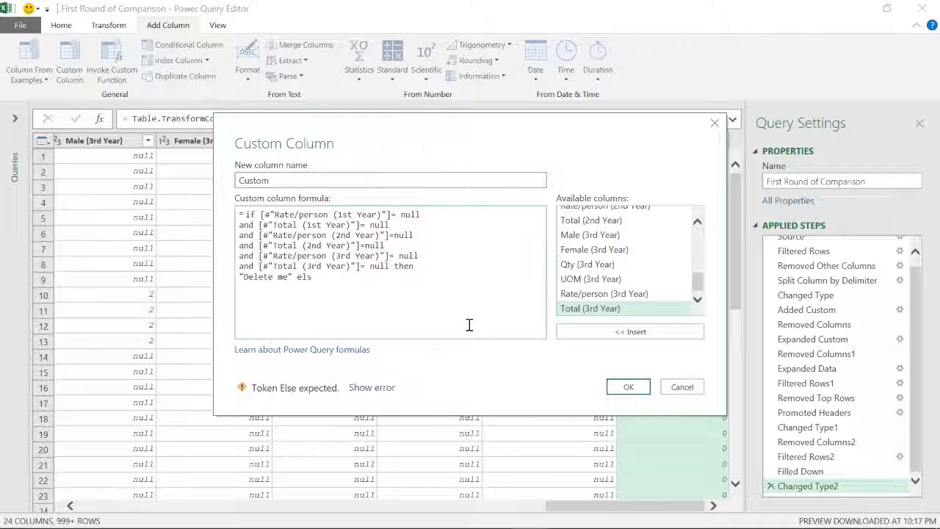
pyautogui.write('"kee')
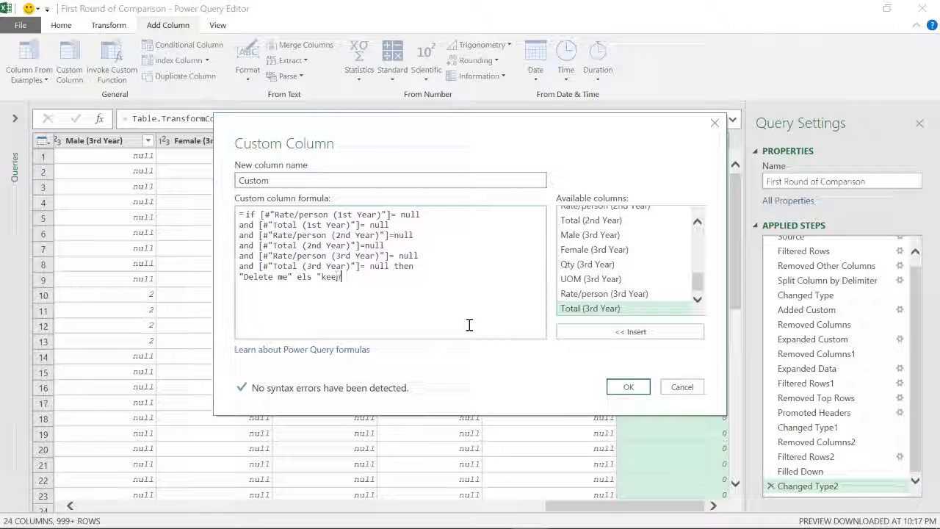
pyautogui.write('p me"')
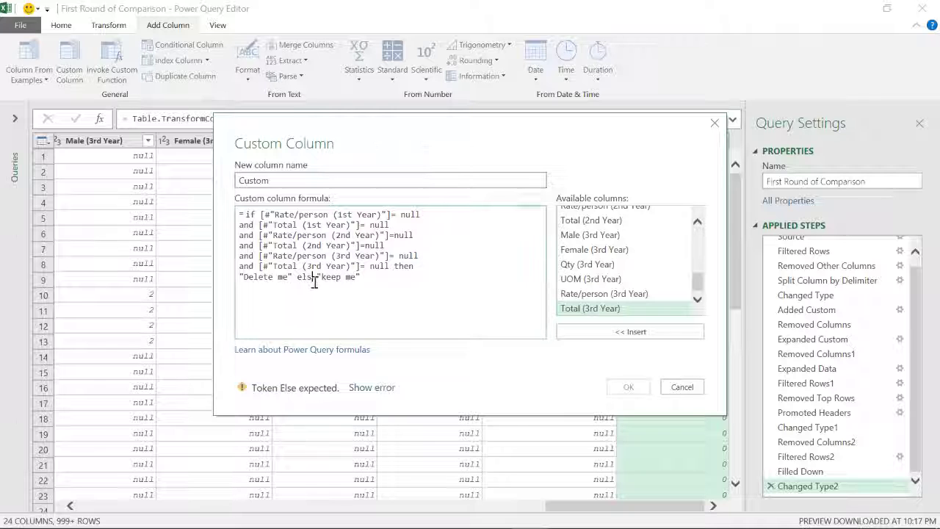
pyautogui.write('e')
pyautogui.click(382, 291)
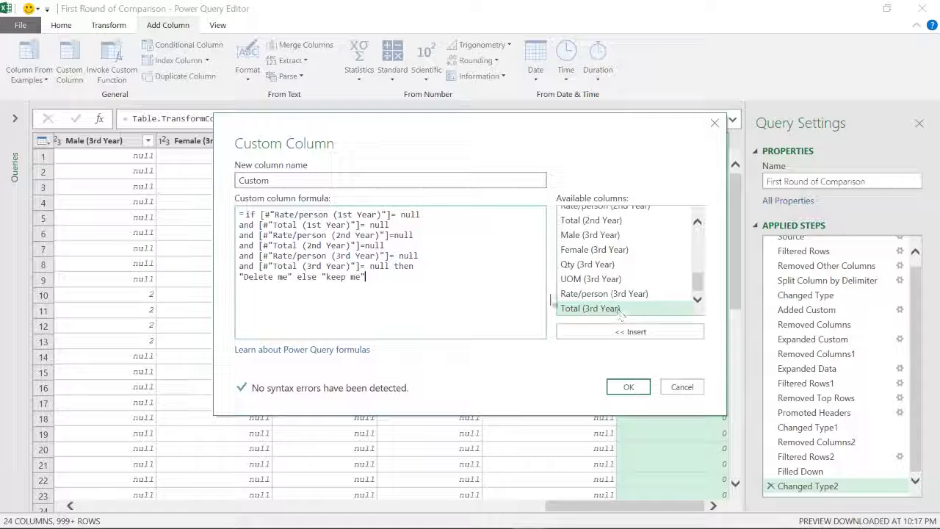
pyautogui.click(626, 388)
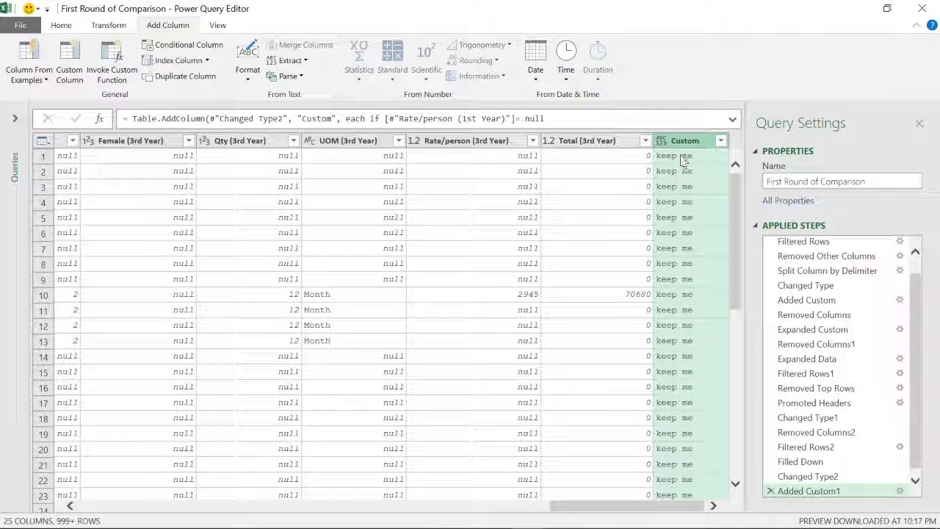
# Step: Examine the new Custom column's results and compare them with the rate and total values of the first record
pyautogui.scroll(-3, 678, 162)
pyautogui.scroll(3, 431, 172)
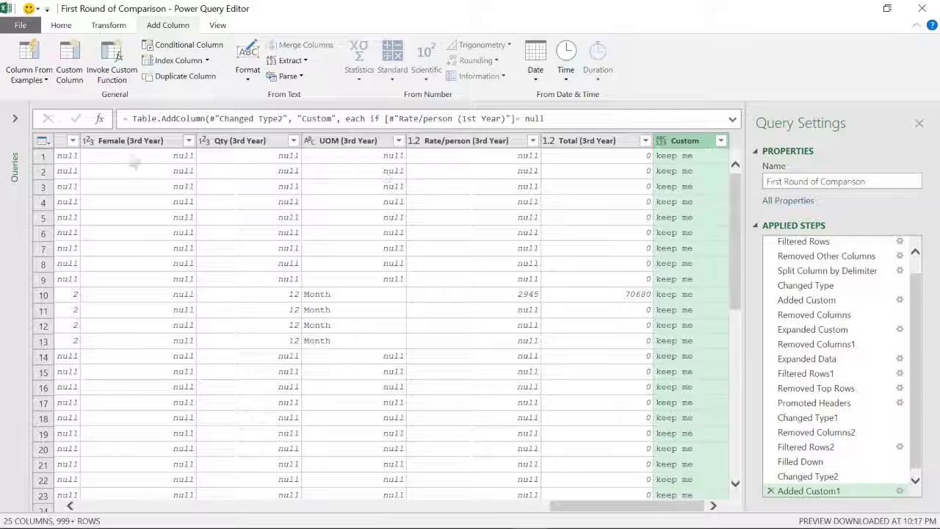
pyautogui.moveTo(566, 506); pyautogui.dragTo(157, 520)
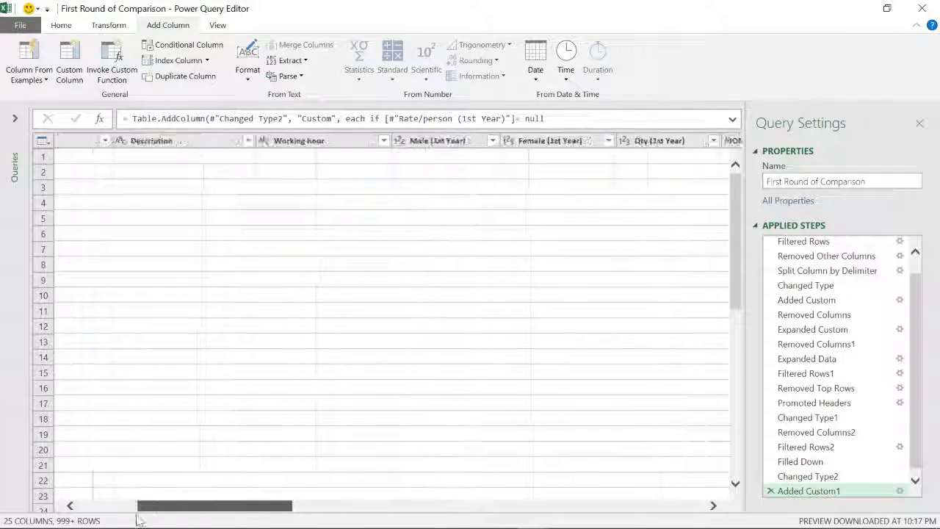
pyautogui.click(44, 157)
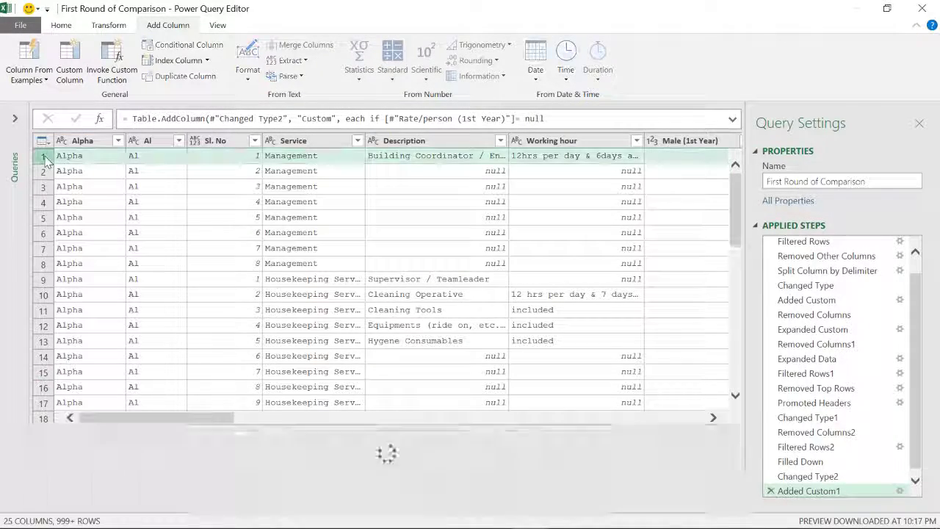
pyautogui.click(735, 497)
pyautogui.click(735, 497)
pyautogui.click(735, 497)
pyautogui.click(735, 497)
pyautogui.click(735, 497)
pyautogui.click(736, 498)
pyautogui.click(735, 497)
pyautogui.click(736, 497)
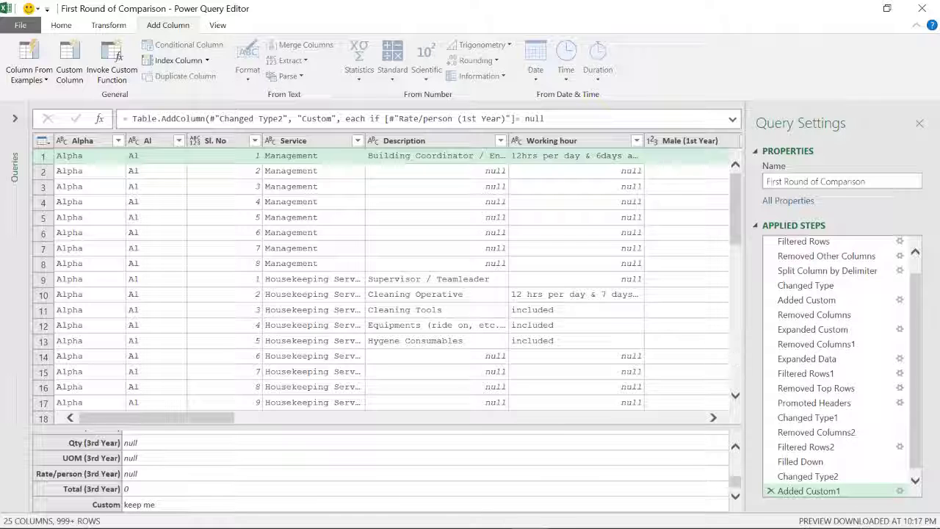
pyautogui.click(263, 425)
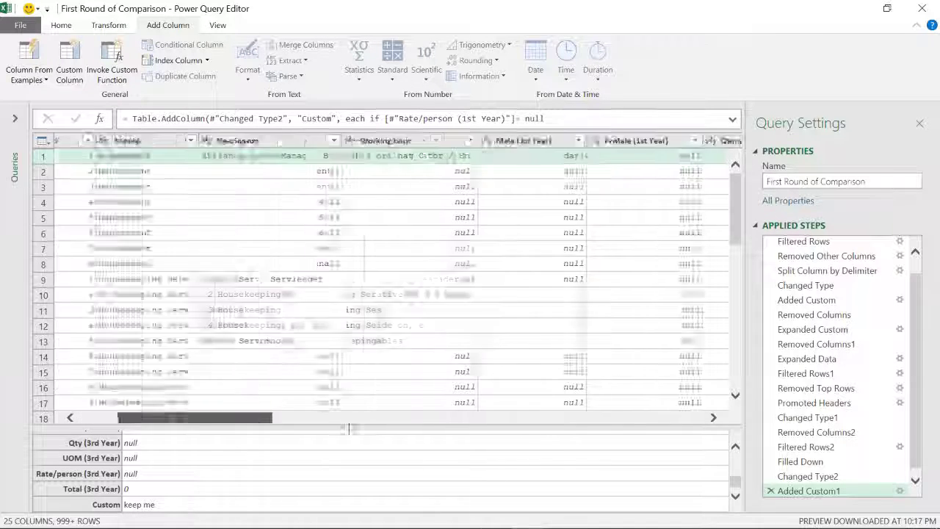
pyautogui.moveTo(263, 425); pyautogui.dragTo(727, 422)
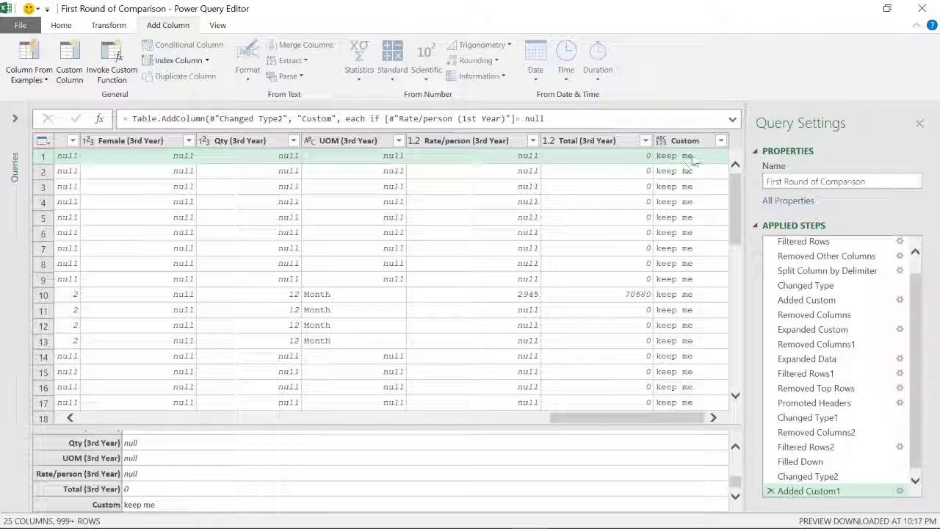
# Step: Review the custom column's formula without changing it
pyautogui.click(900, 490)
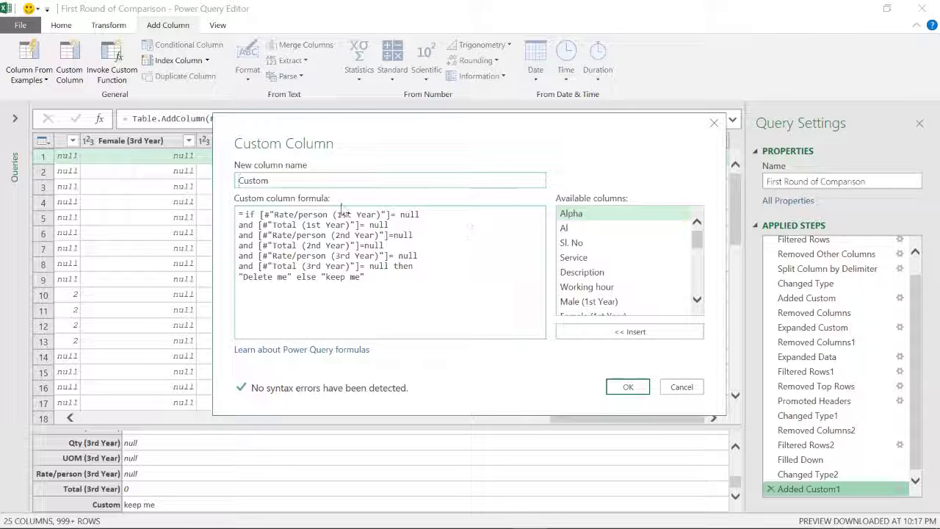
pyautogui.click(680, 386)
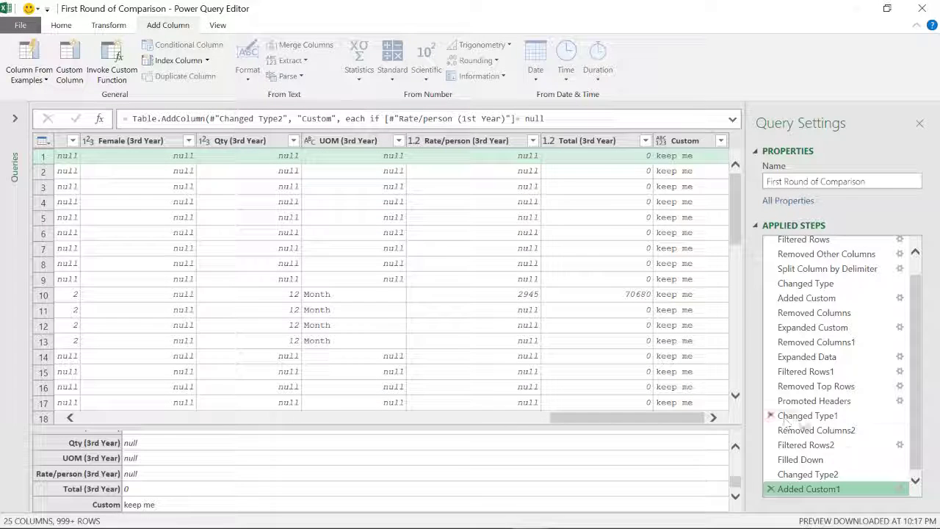
# Step: Insert a Replace Values step after Changed Type2 that replaces 0 with null in the Total columns of all three years
pyautogui.click(812, 476)
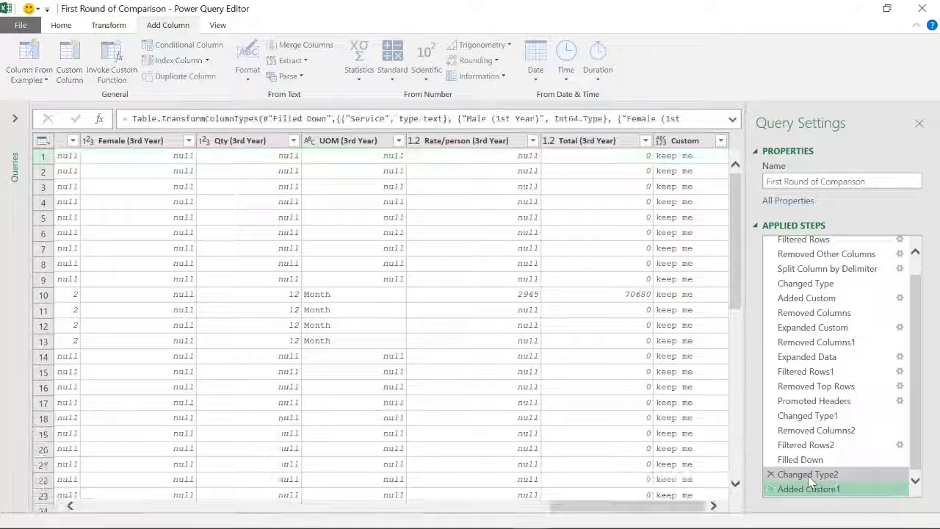
pyautogui.moveTo(659, 517); pyautogui.dragTo(409, 522)
pyautogui.click(399, 140)
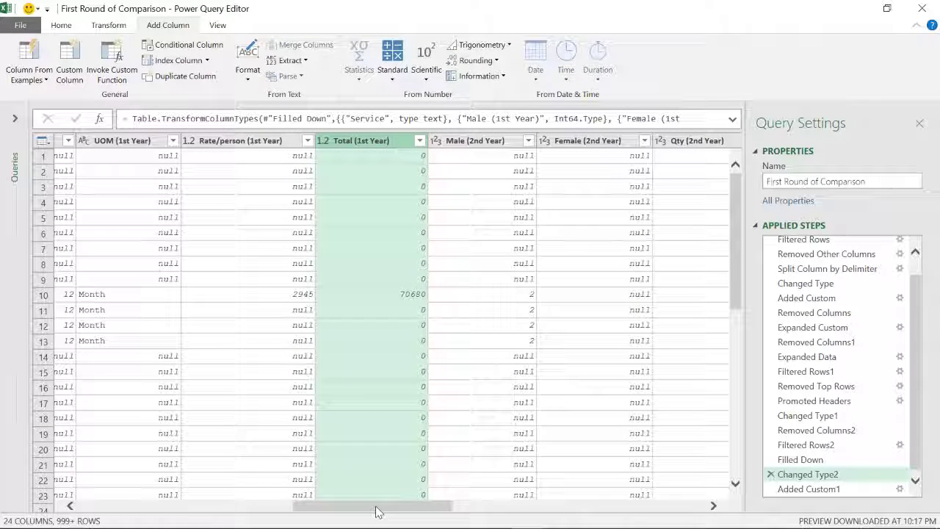
pyautogui.moveTo(376, 512); pyautogui.dragTo(503, 512)
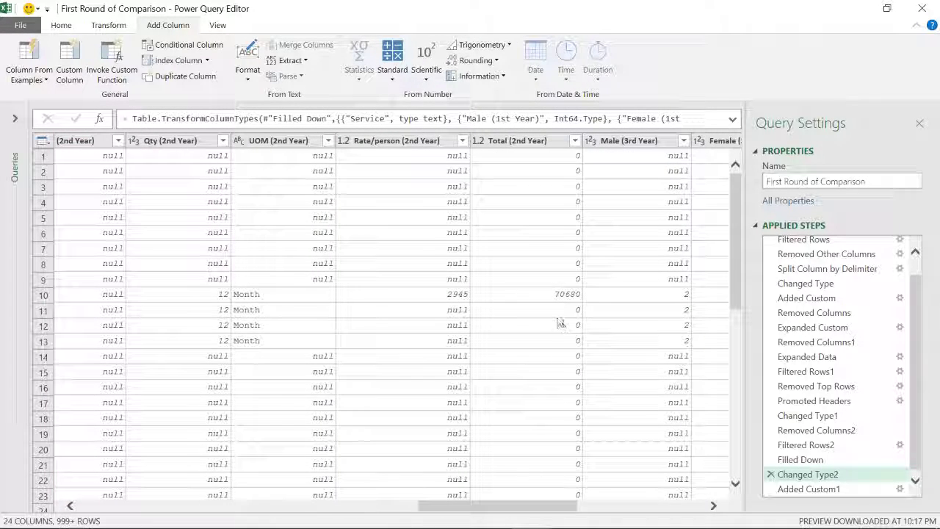
pyautogui.click(542, 141)
pyautogui.moveTo(484, 514); pyautogui.dragTo(617, 517)
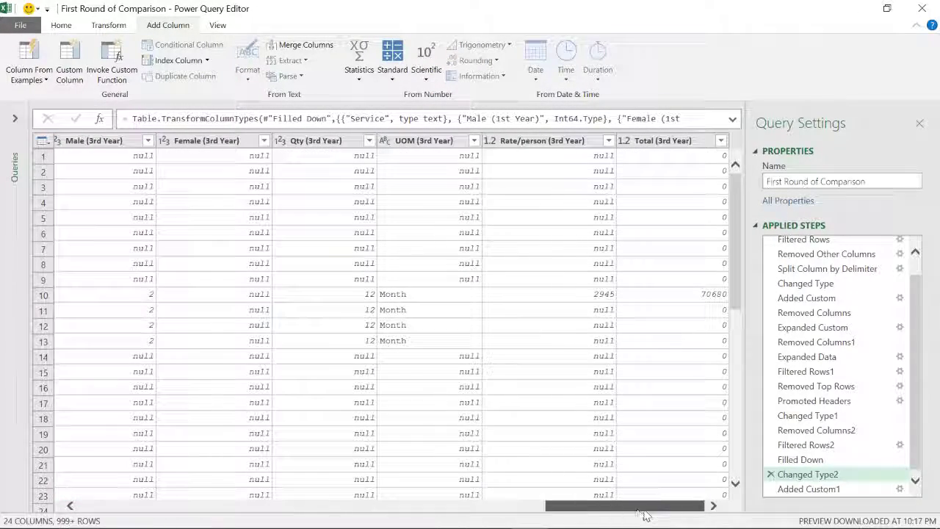
pyautogui.click(665, 142)
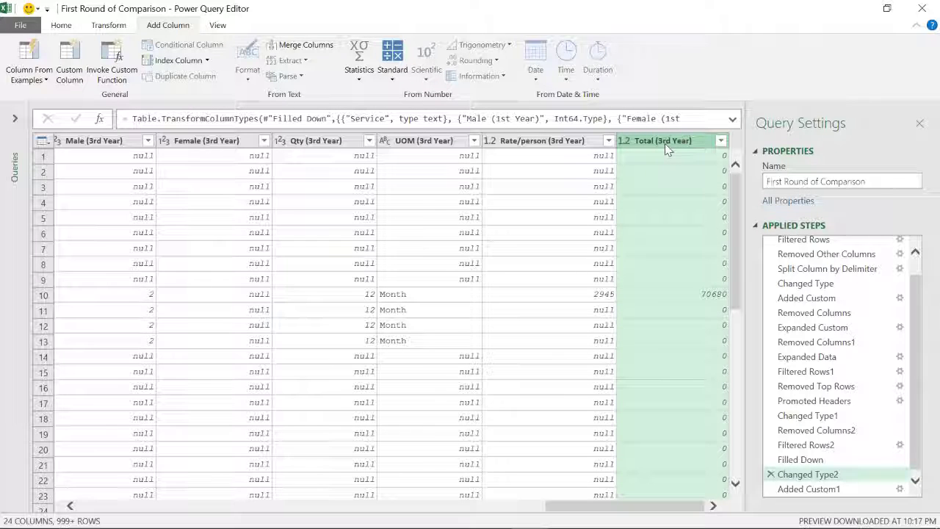
pyautogui.click(109, 25)
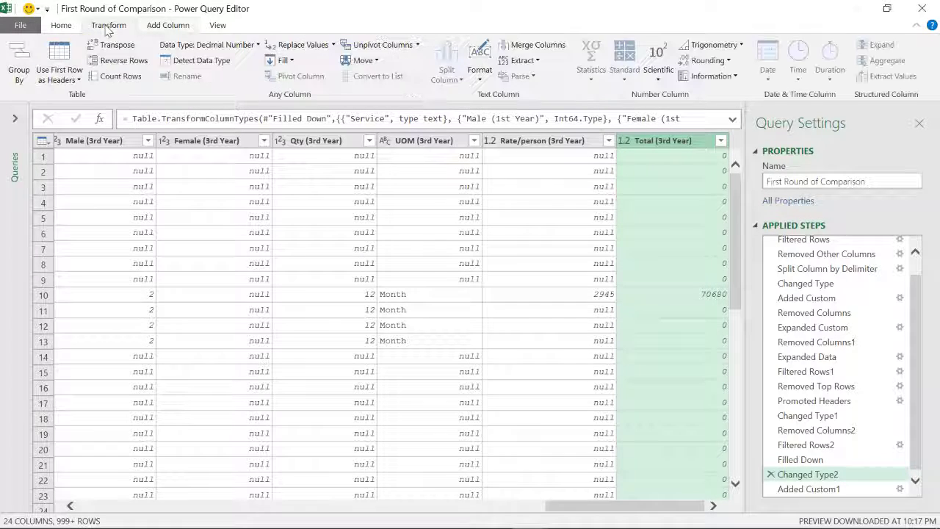
pyautogui.click(334, 45)
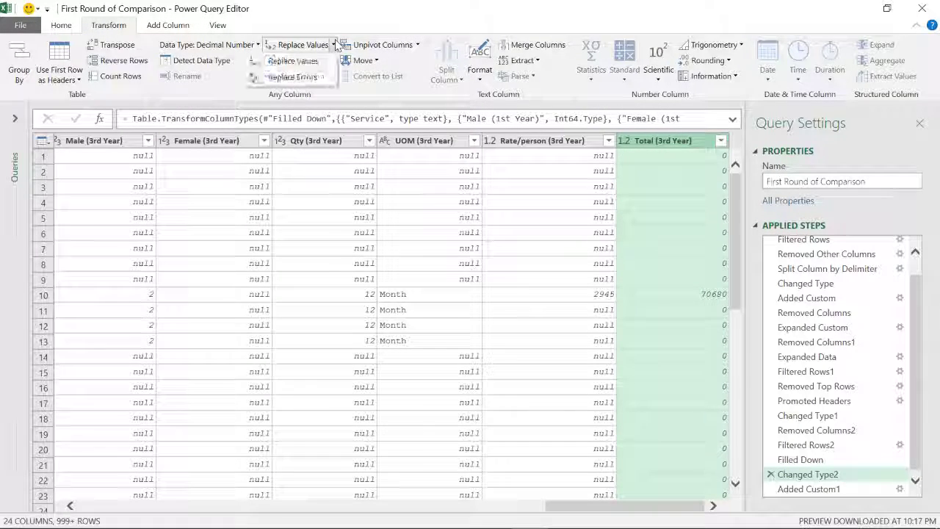
pyautogui.click(323, 64)
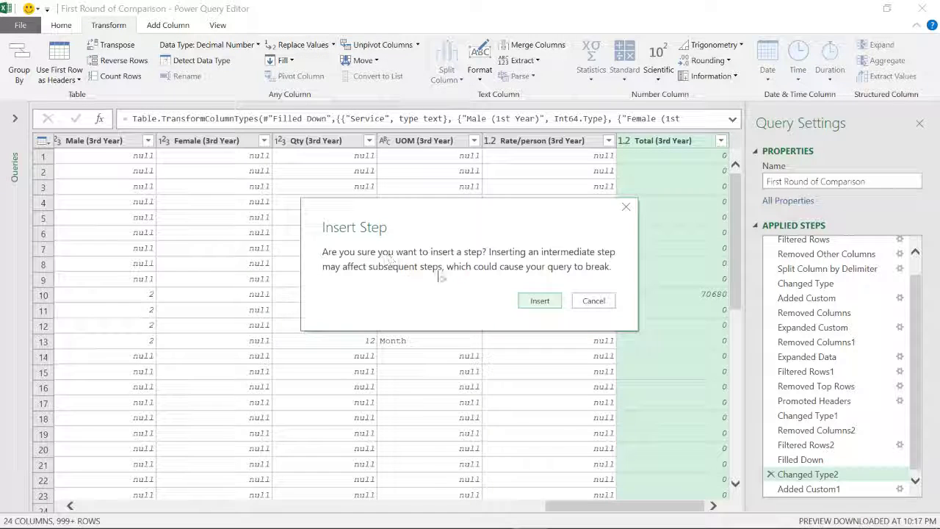
pyautogui.click(538, 301)
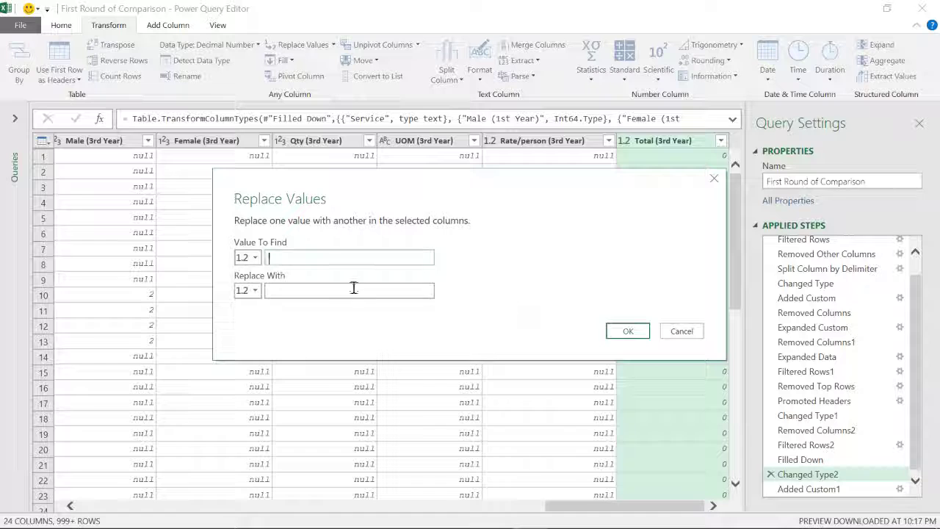
pyautogui.click(353, 288)
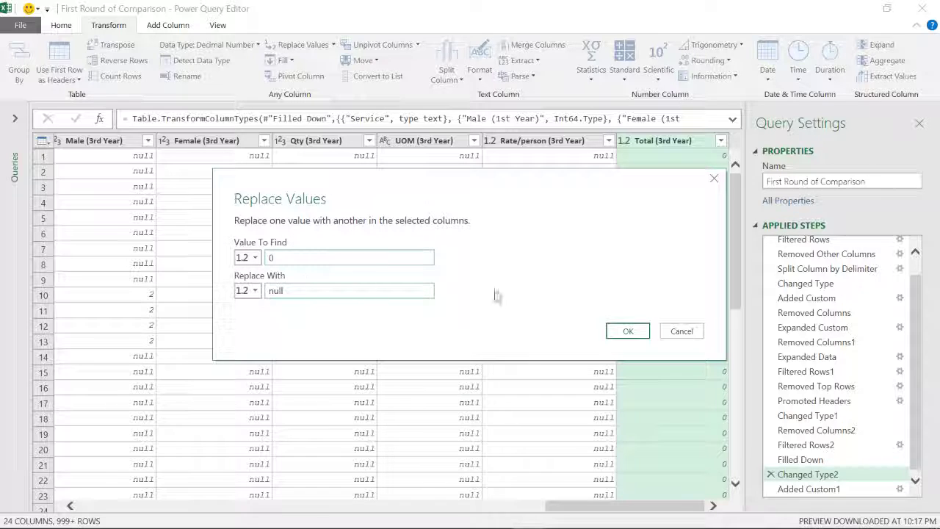
pyautogui.click(628, 331)
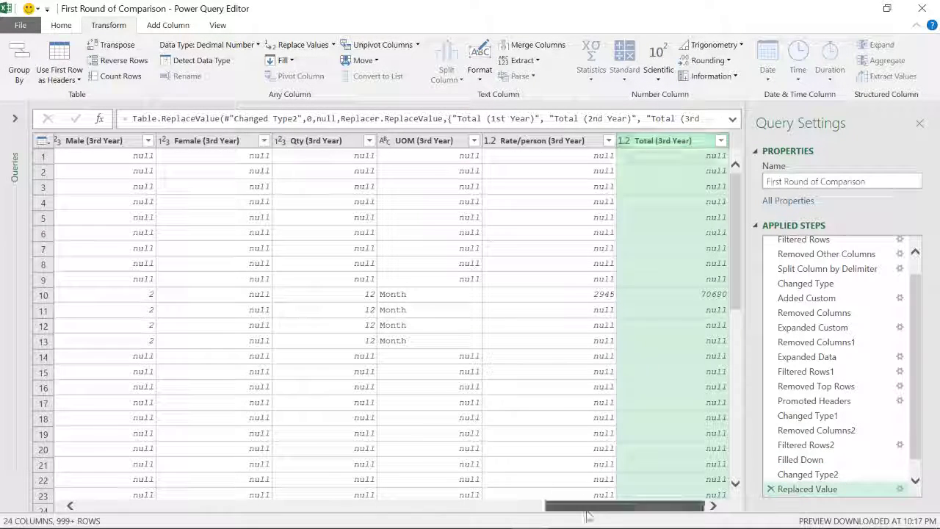
# Step: At the Added Custom1 step, filter the Custom column to exclude the "Delete me" rows
pyautogui.scroll(-1, 918, 430)
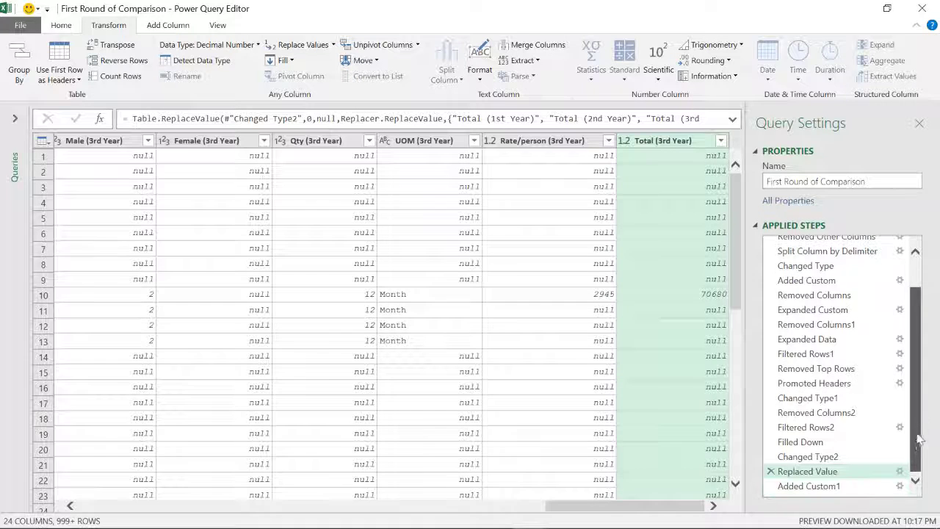
pyautogui.click(822, 486)
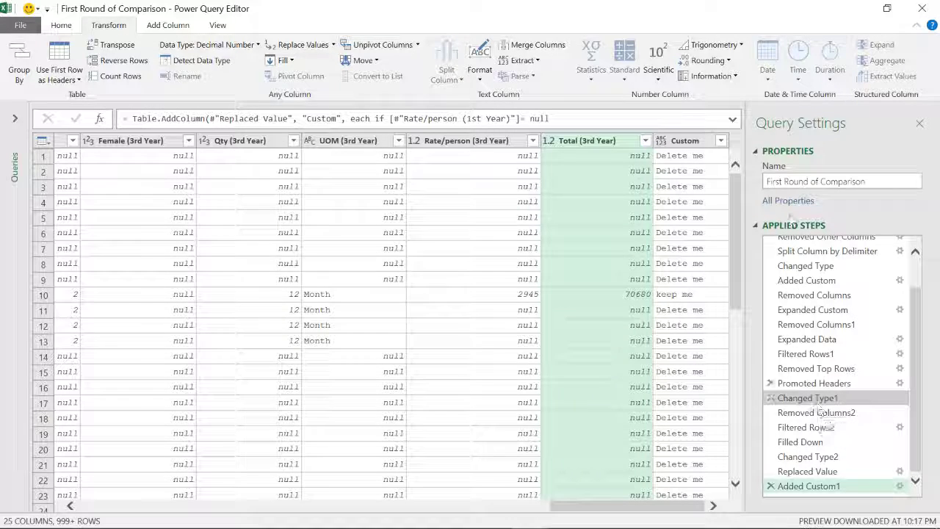
pyautogui.click(723, 142)
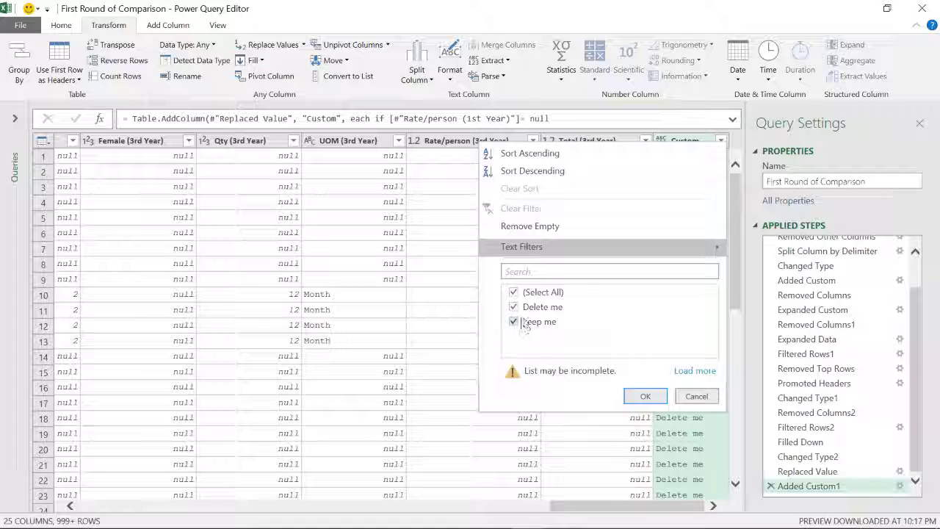
pyautogui.click(523, 310)
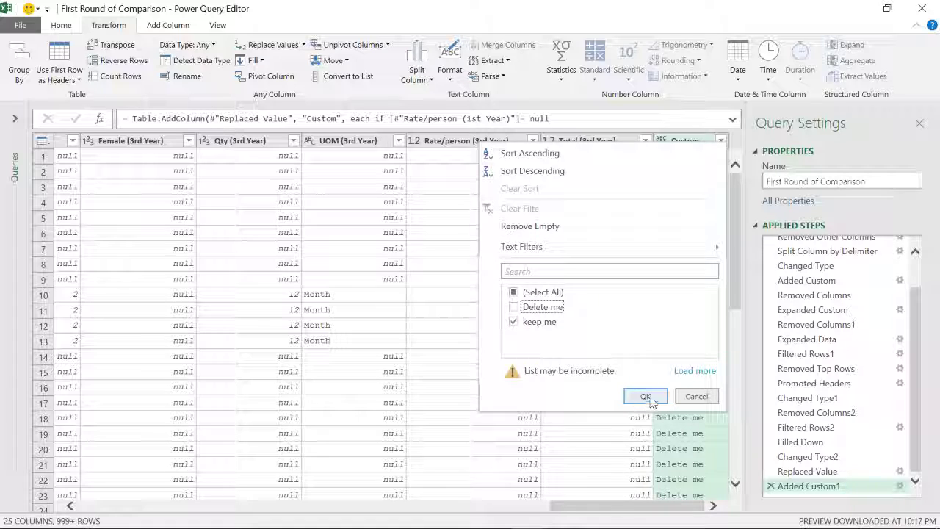
pyautogui.click(646, 397)
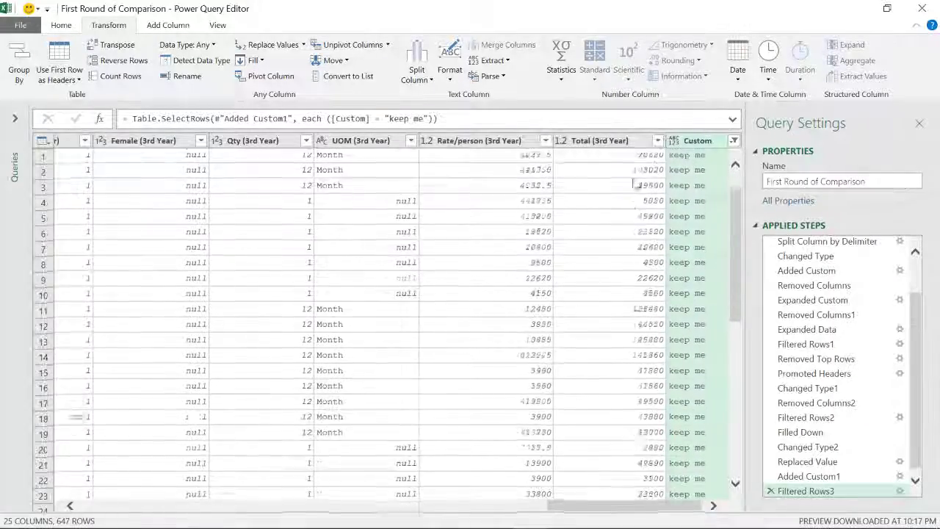
# Step: Examine the filtered rows, checking record 161's rates and totals across the years
pyautogui.scroll(-20, 653, 171)
pyautogui.scroll(-14, 617, 247)
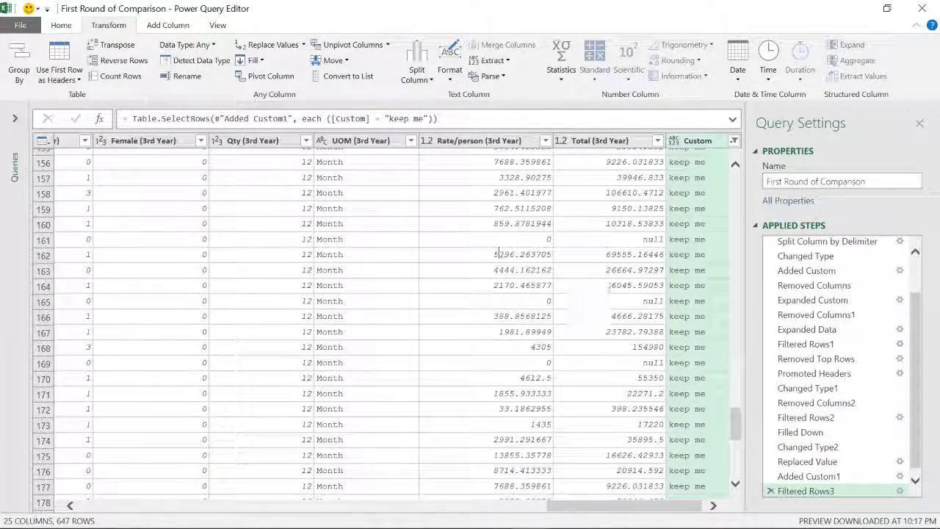
pyautogui.click(42, 244)
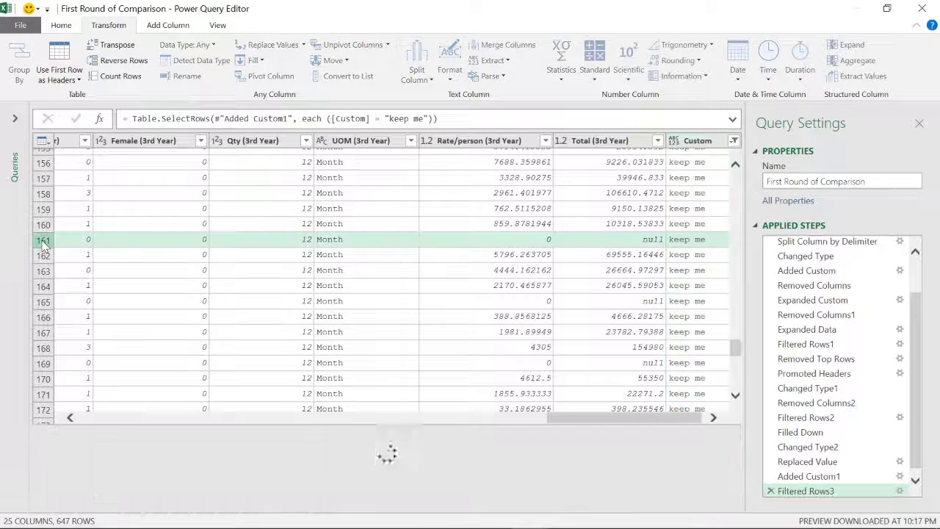
pyautogui.moveTo(570, 426); pyautogui.dragTo(420, 455)
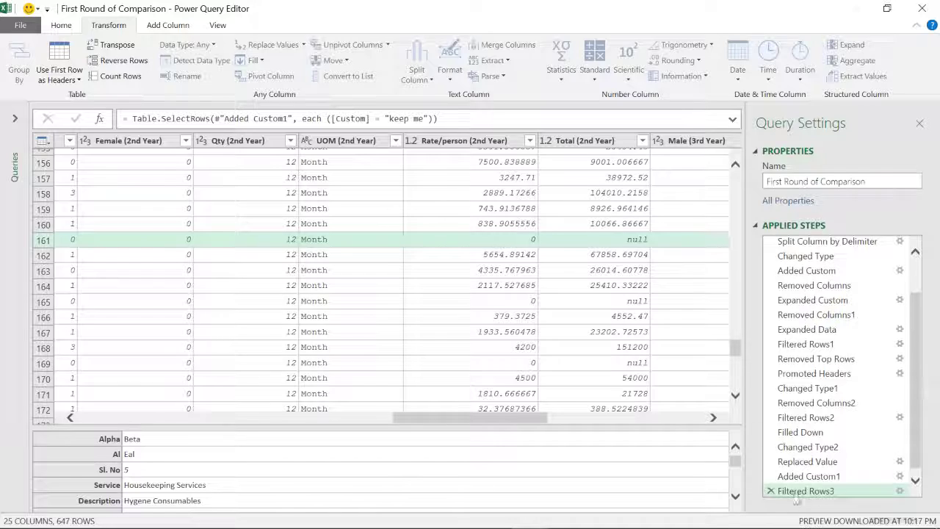
# Step: Review the Replaced Value step's output columns and its find and replace settings
pyautogui.moveTo(793, 493); pyautogui.dragTo(804, 474)
pyautogui.click(805, 463)
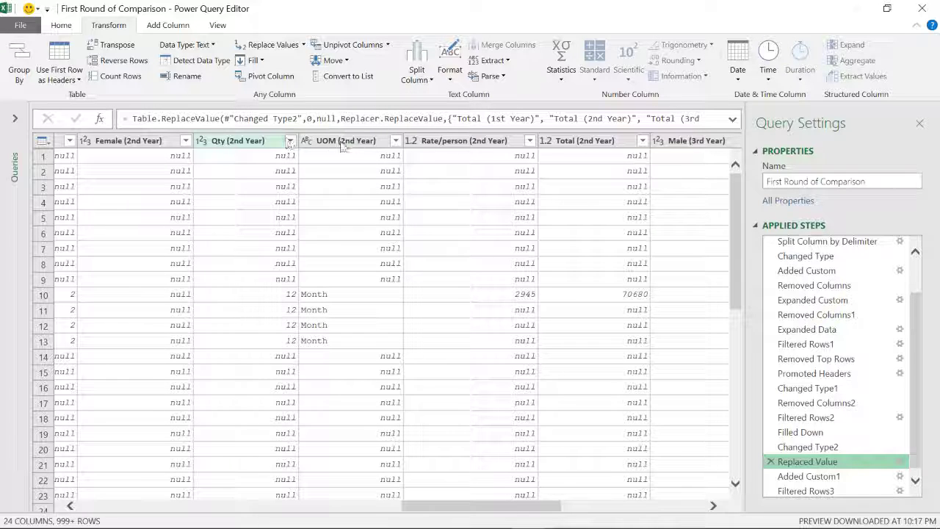
pyautogui.click(237, 148)
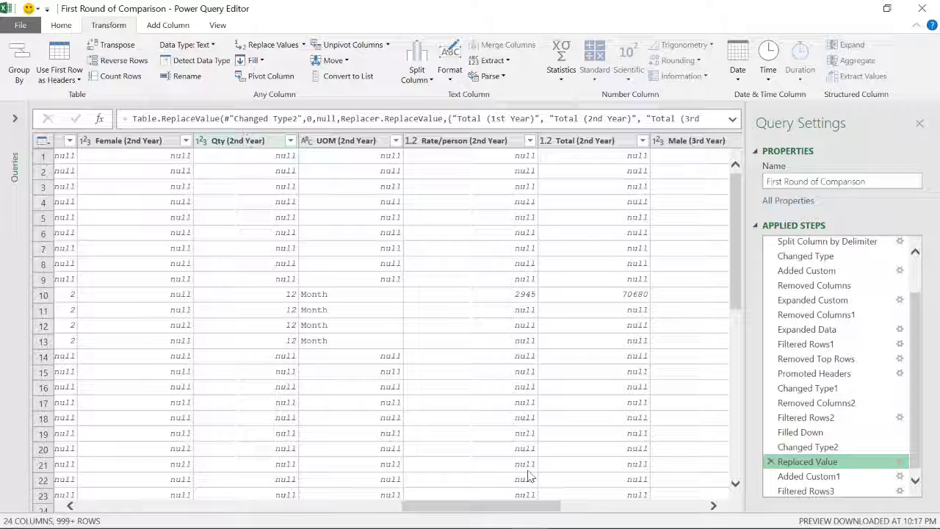
pyautogui.moveTo(524, 507); pyautogui.dragTo(565, 246)
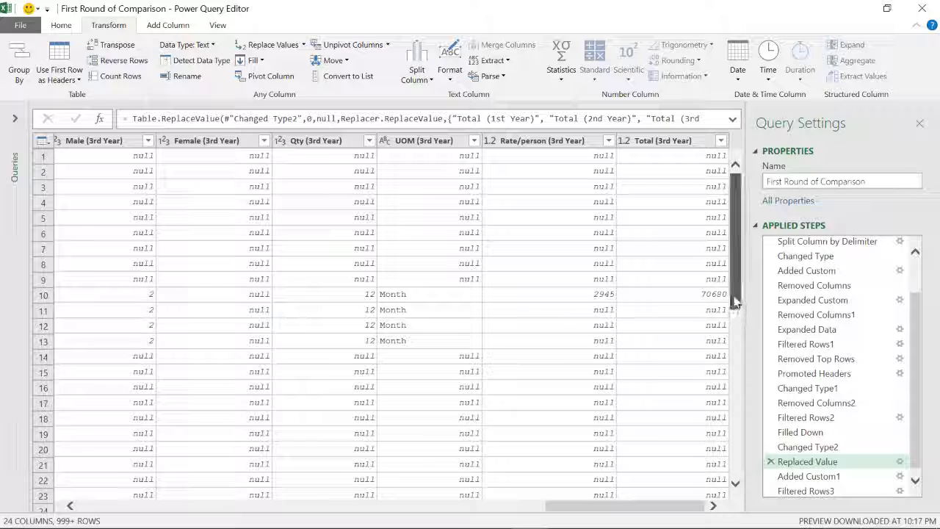
pyautogui.click(900, 462)
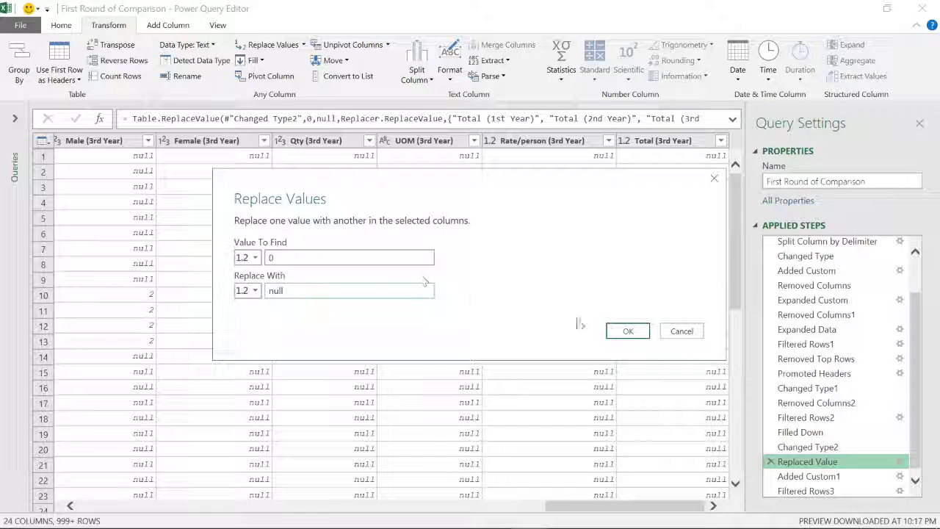
pyautogui.click(683, 332)
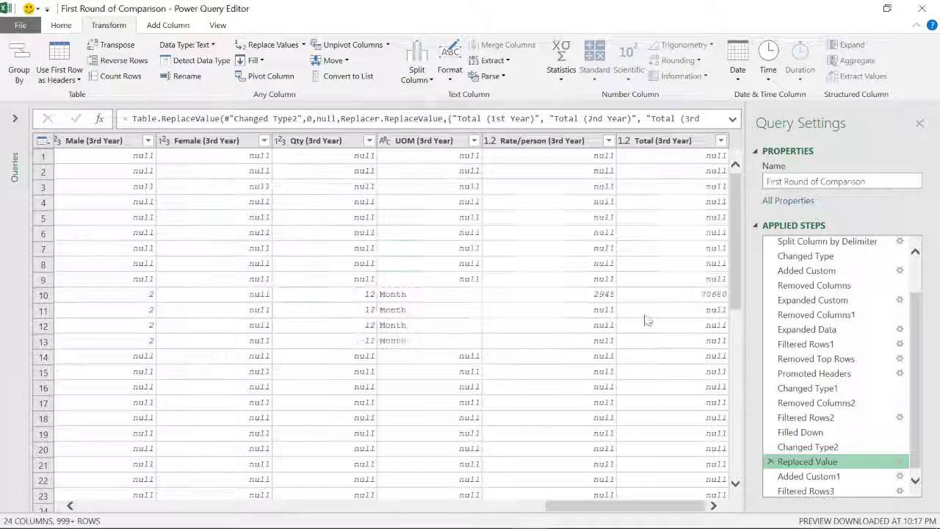
pyautogui.click(214, 140)
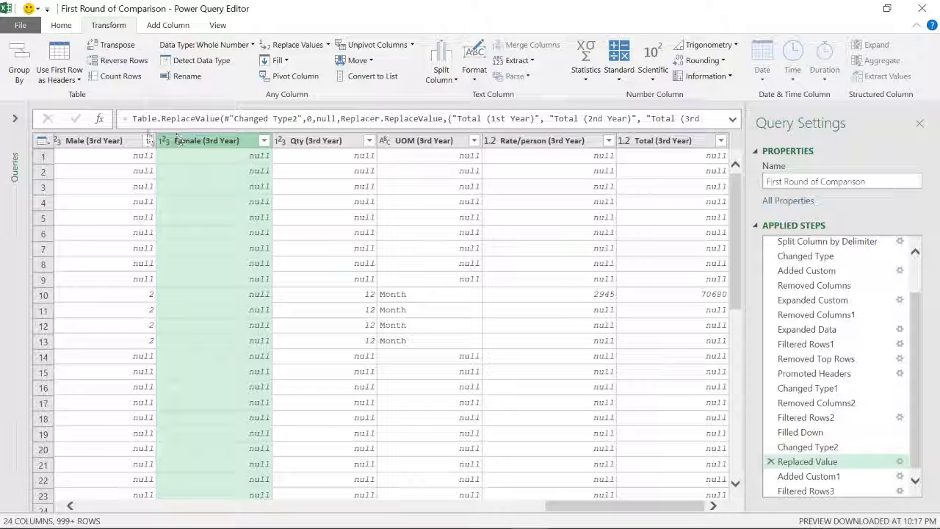
pyautogui.keyDown('ctrl'); pyautogui.click(122, 141); pyautogui.keyUp('ctrl')
pyautogui.moveTo(592, 507); pyautogui.dragTo(453, 508)
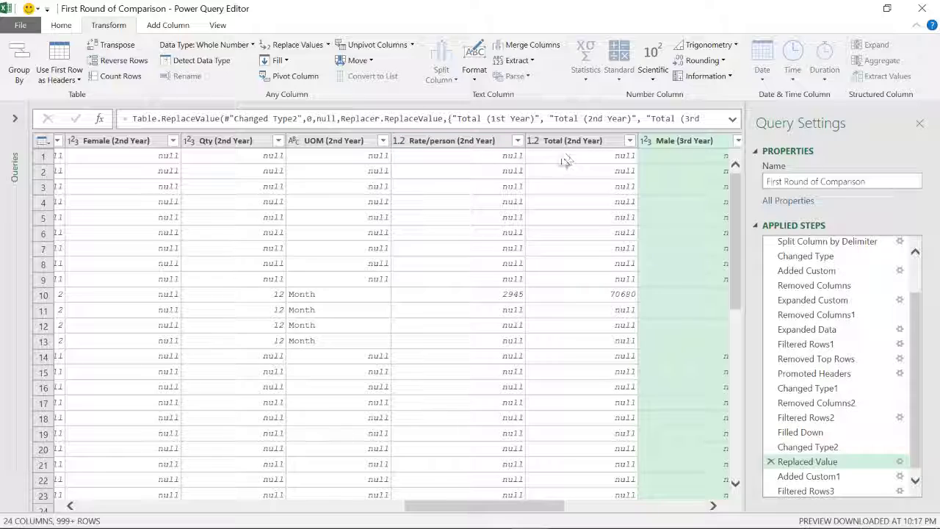
pyautogui.moveTo(449, 506); pyautogui.dragTo(126, 506)
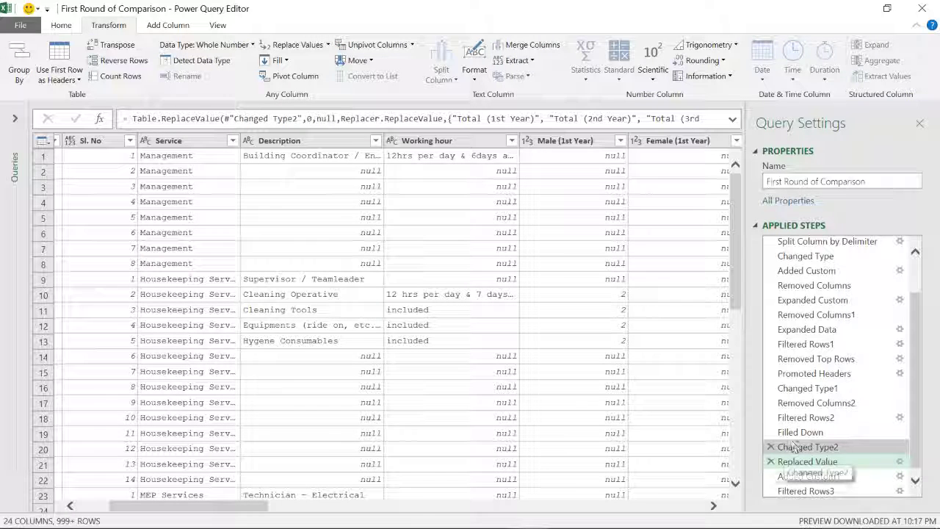
# Step: Delete the Replaced Value step from the query's applied steps
pyautogui.click(772, 463)
pyautogui.click(545, 303)
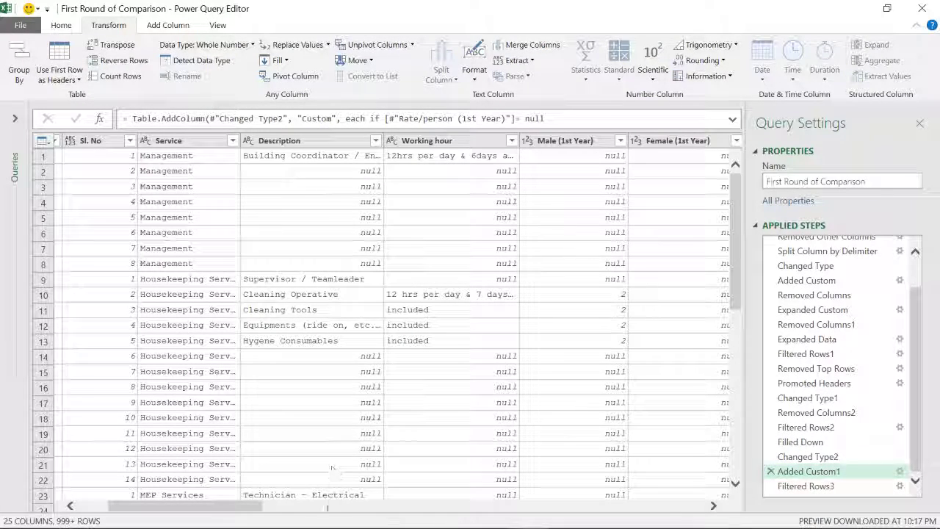
# Step: At the Changed Type2 step, replace 0 with null in all columns from Male (1st Year) through Total (3rd Year)
pyautogui.click(843, 461)
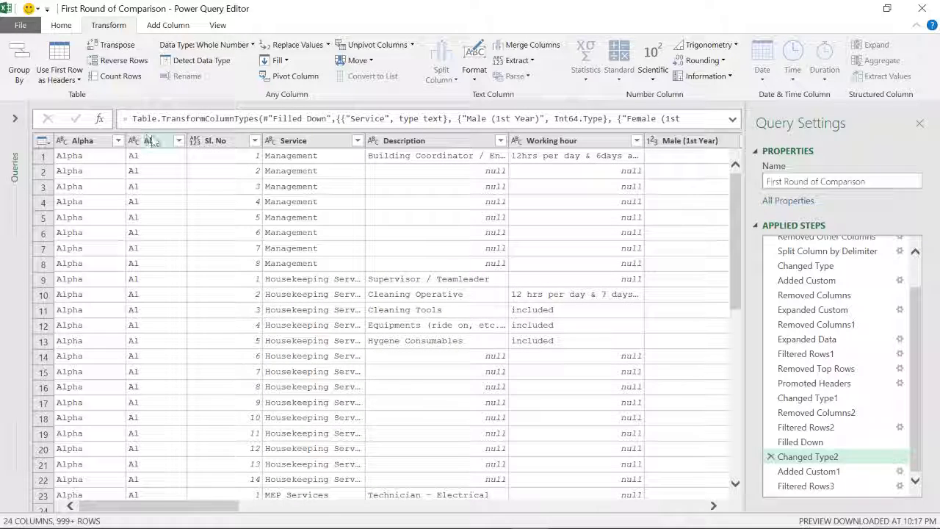
pyautogui.click(81, 141)
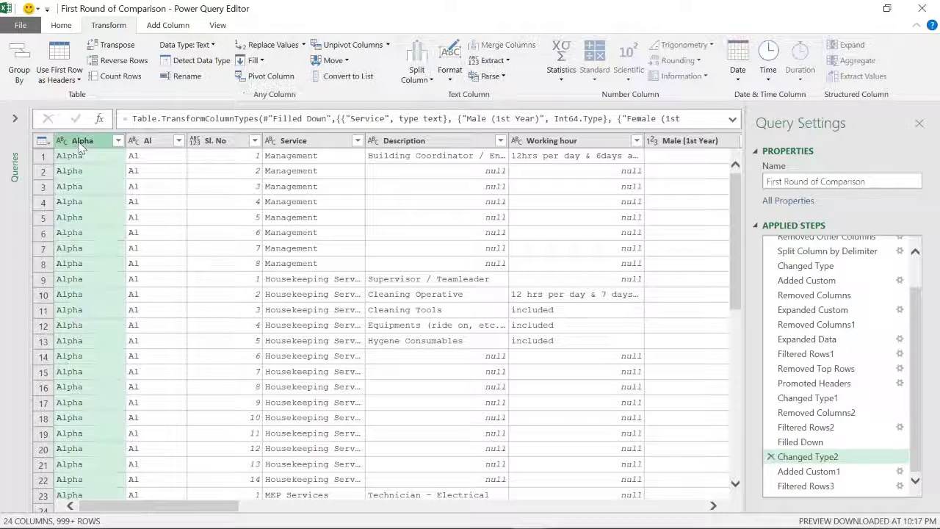
pyautogui.click(443, 142)
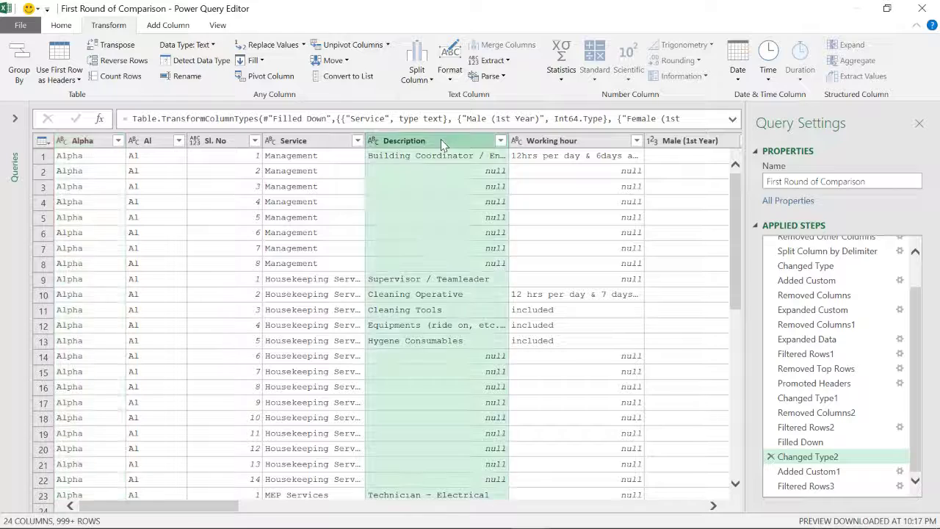
pyautogui.click(547, 142)
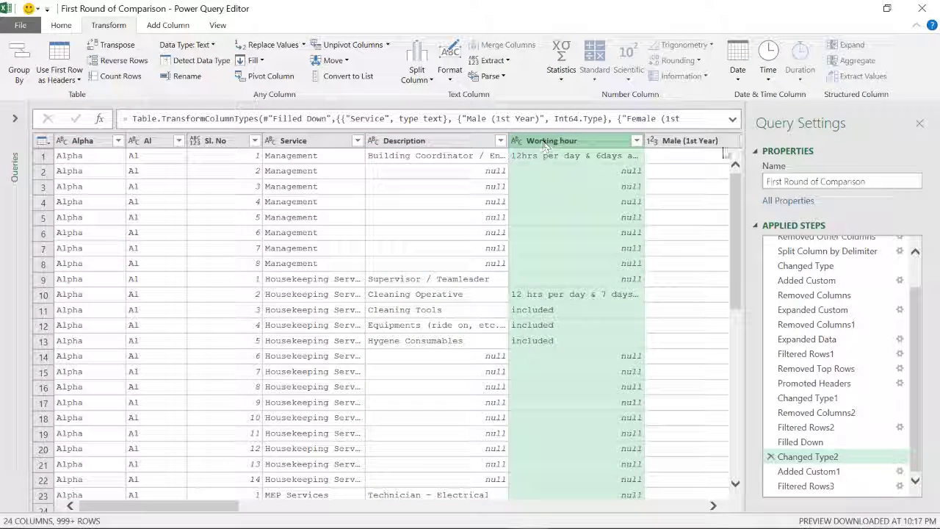
pyautogui.click(692, 141)
pyautogui.moveTo(217, 505); pyautogui.dragTo(675, 520)
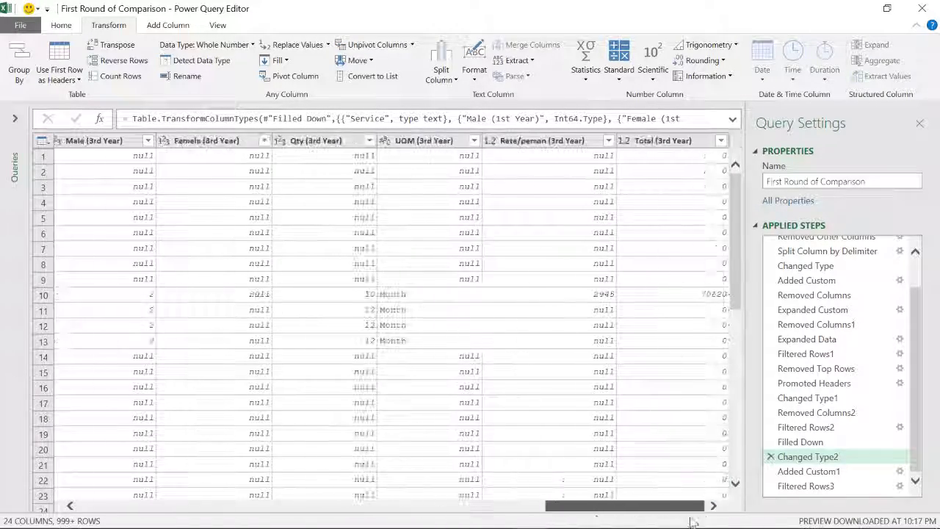
pyautogui.keyDown('shift'); pyautogui.click(673, 141); pyautogui.keyUp('shift')
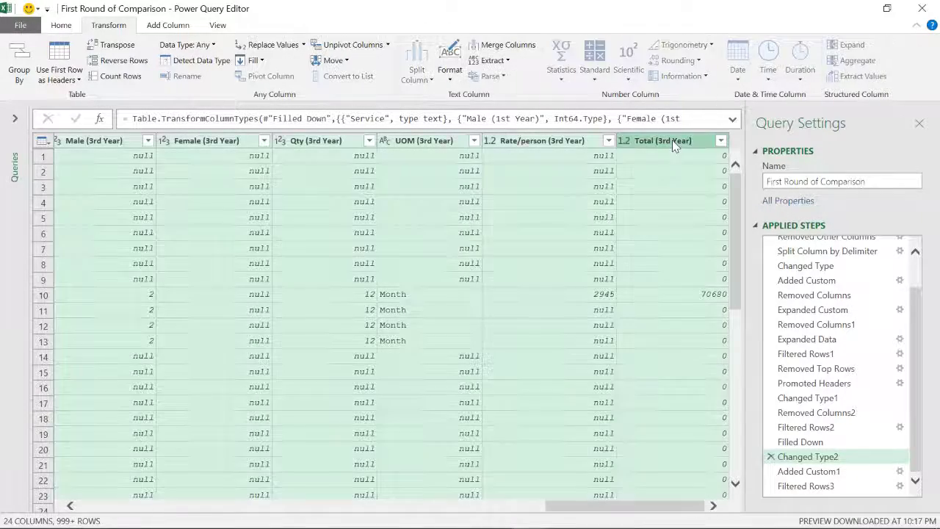
pyautogui.click(302, 45)
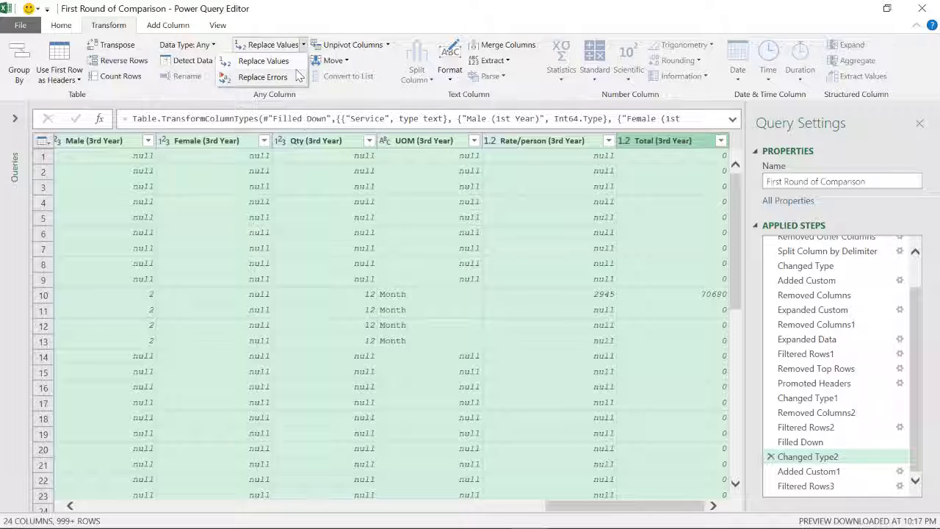
pyautogui.click(263, 76)
pyautogui.click(545, 303)
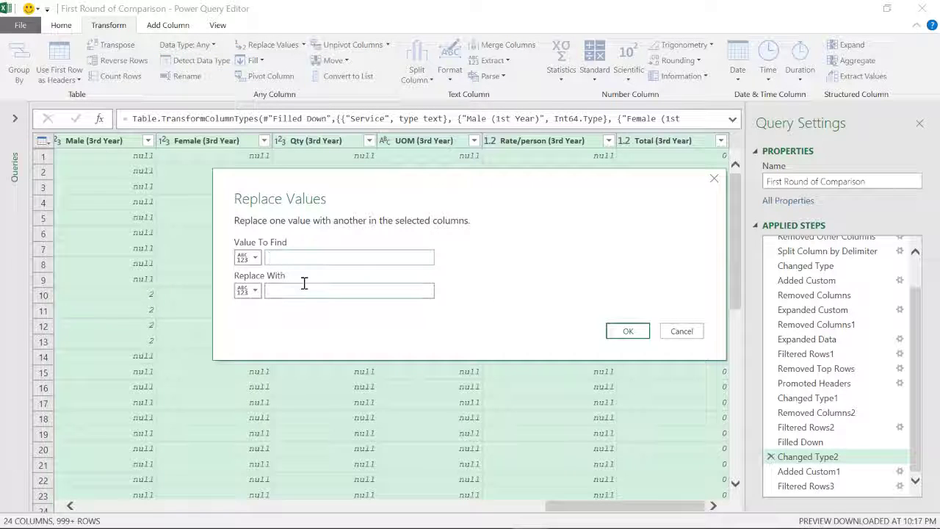
pyautogui.click(306, 283)
pyautogui.write('null')
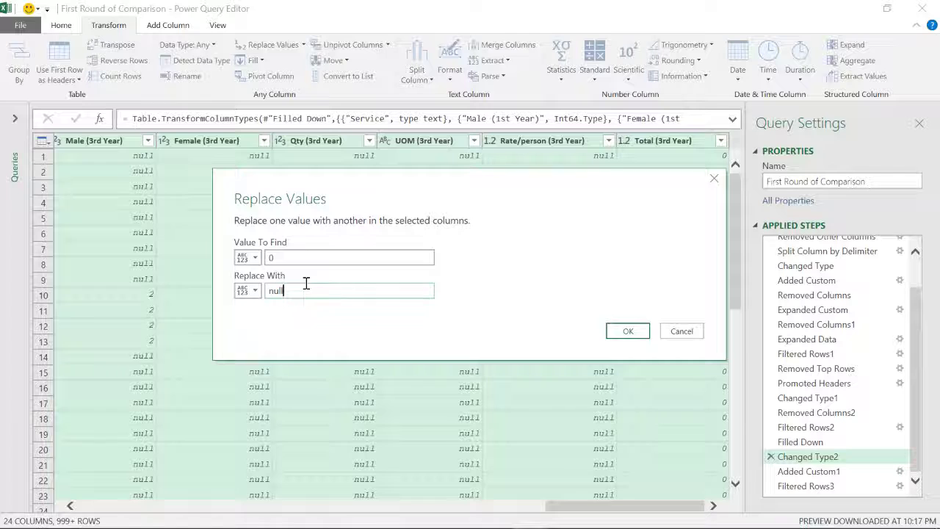
pyautogui.click(625, 330)
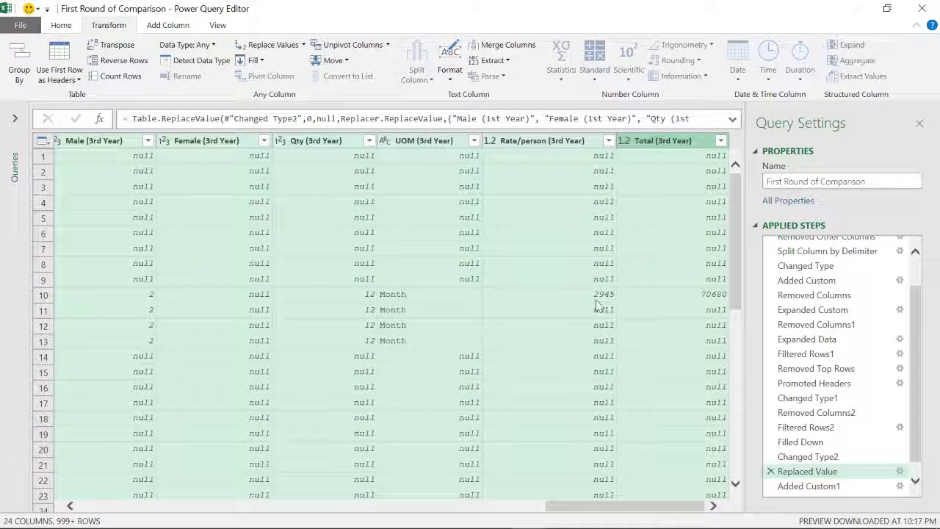
# Step: Review the Added Custom1 and Filtered Rows3 outputs, checking the Custom flags against the 3rd Year rates and totals down the rows
pyautogui.click(793, 488)
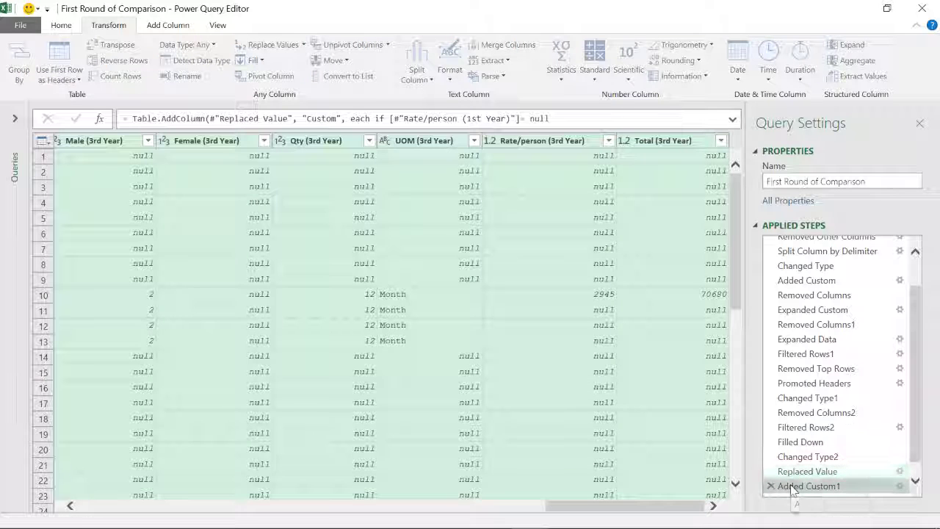
pyautogui.click(713, 505)
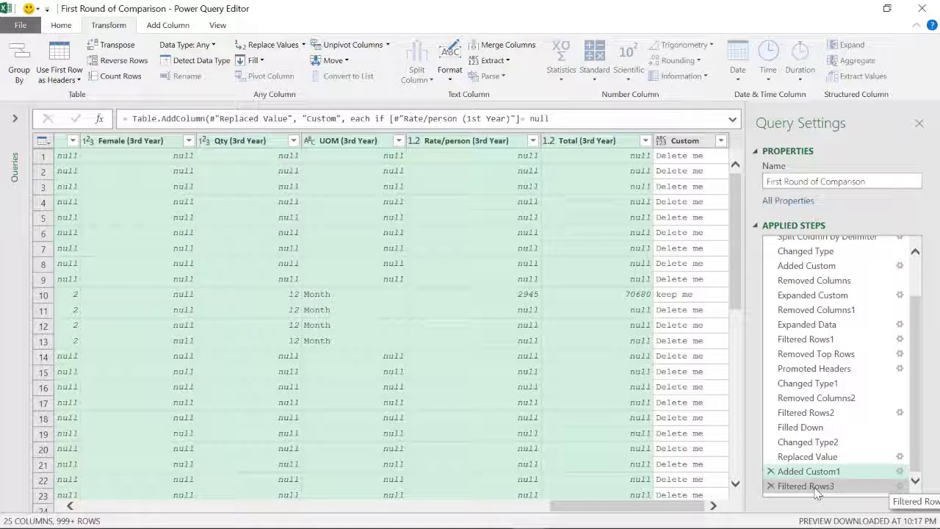
pyautogui.click(818, 486)
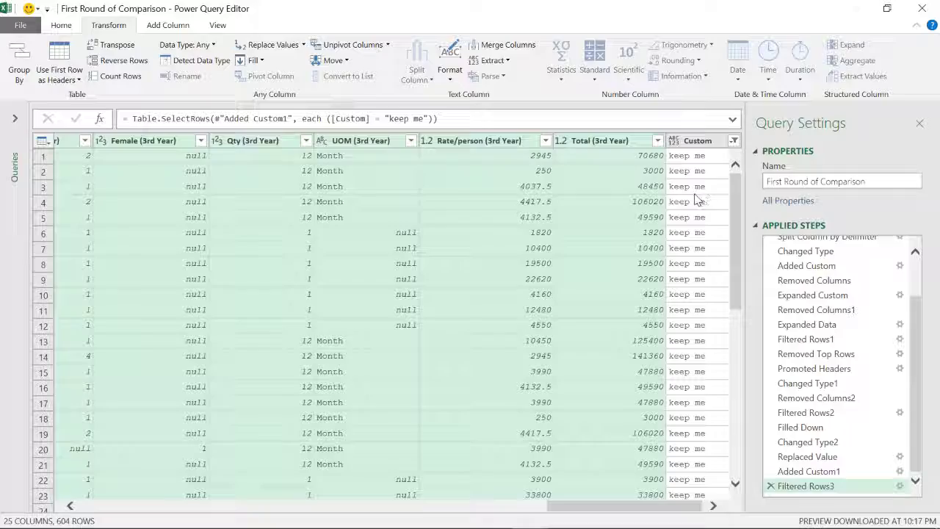
pyautogui.scroll(-20, 699, 199)
pyautogui.scroll(-8, 681, 212)
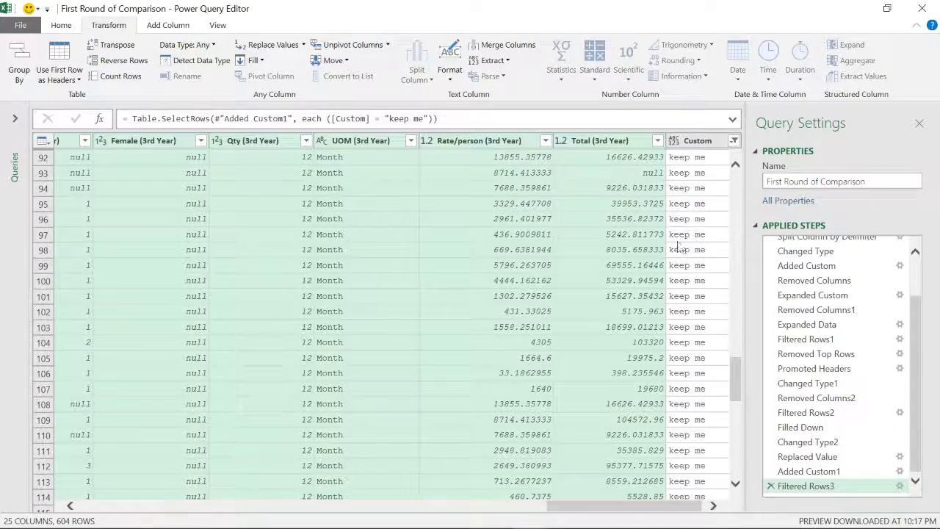
pyautogui.scroll(-20, 661, 220)
pyautogui.scroll(-14, 677, 272)
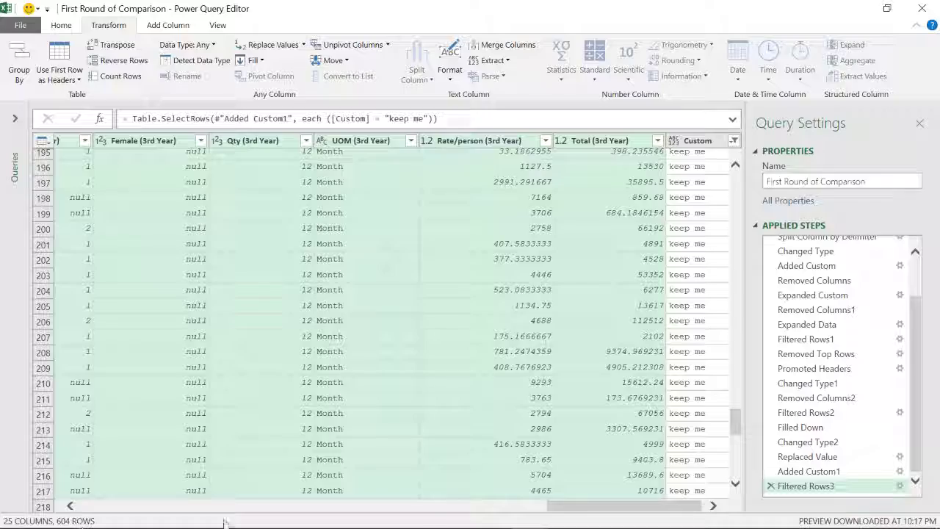
pyautogui.scroll(-11, 676, 320)
pyautogui.scroll(-13, 676, 319)
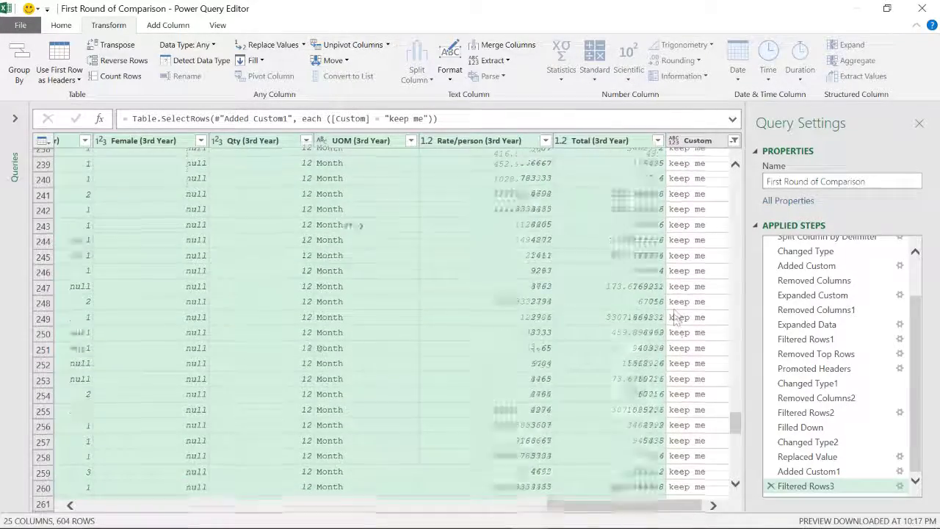
pyautogui.moveTo(739, 457); pyautogui.dragTo(736, 176)
# Step: Compare the Total columns for the 3rd, 2nd and 1st years in the filtered rows
pyautogui.click(603, 154)
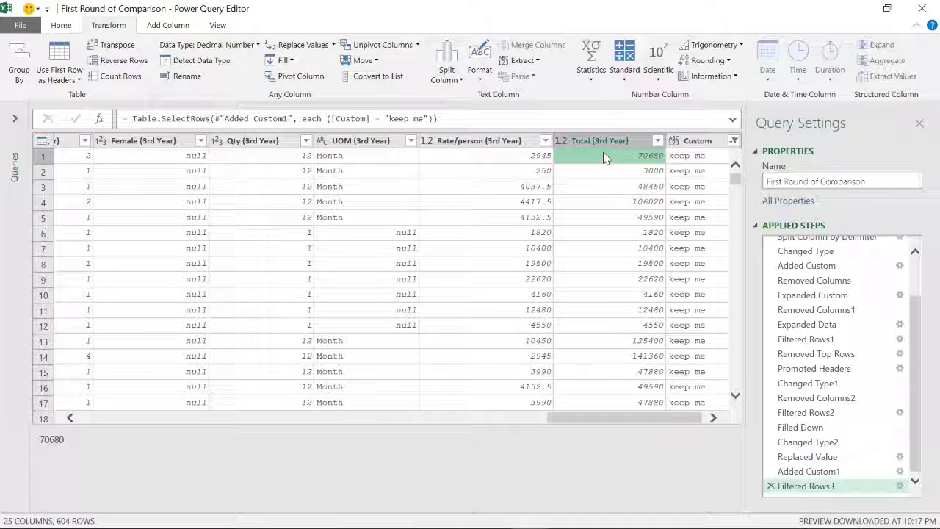
pyautogui.moveTo(575, 418); pyautogui.dragTo(487, 420)
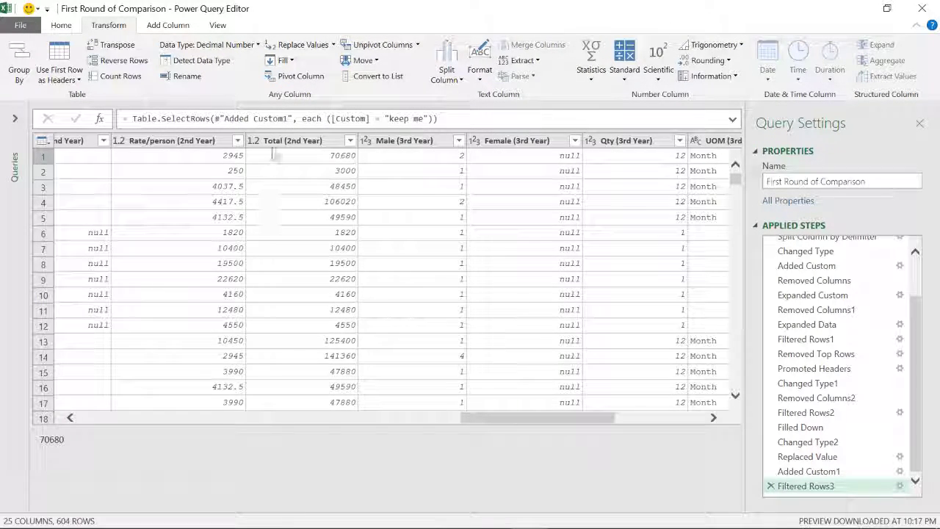
pyautogui.moveTo(457, 419); pyautogui.dragTo(413, 421)
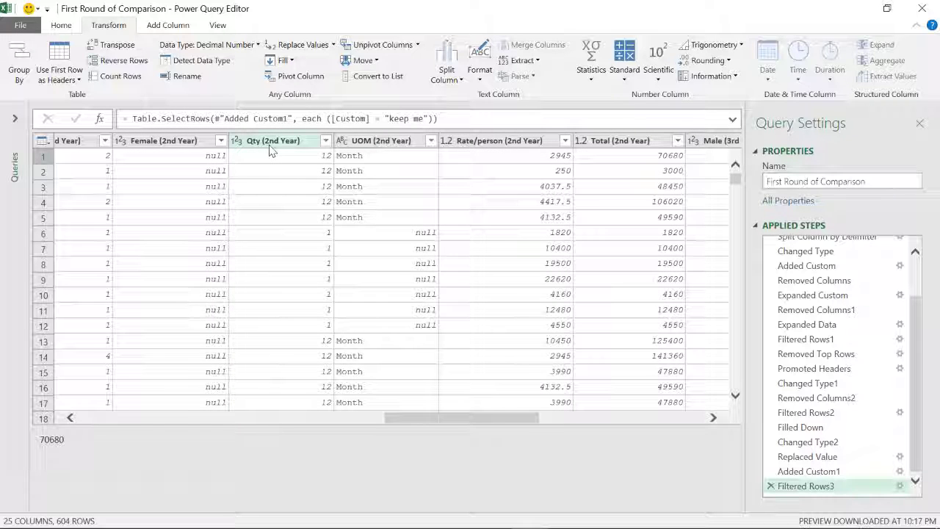
pyautogui.moveTo(433, 424); pyautogui.dragTo(370, 421)
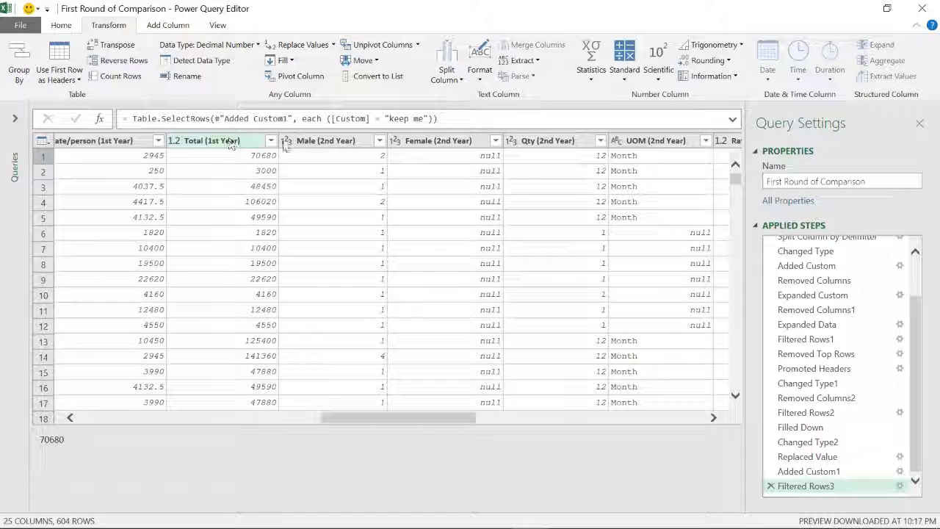
# Step: Remove the Custom column from the filtered table
pyautogui.moveTo(455, 420); pyautogui.dragTo(683, 421)
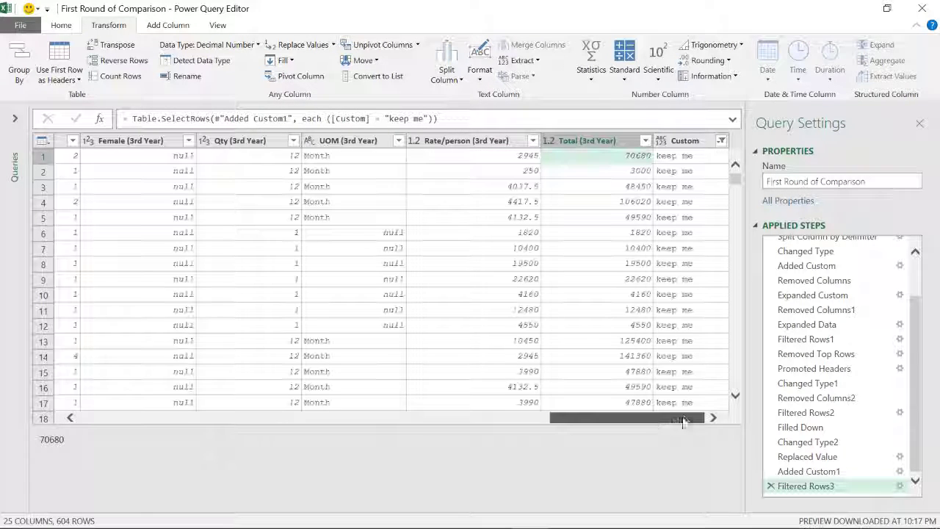
pyautogui.click(687, 143)
pyautogui.rightClick(687, 142)
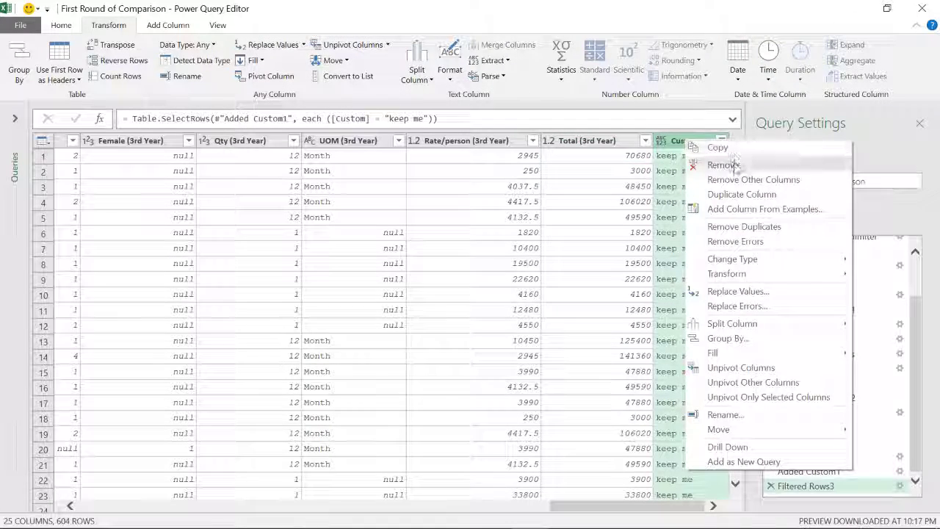
pyautogui.click(735, 164)
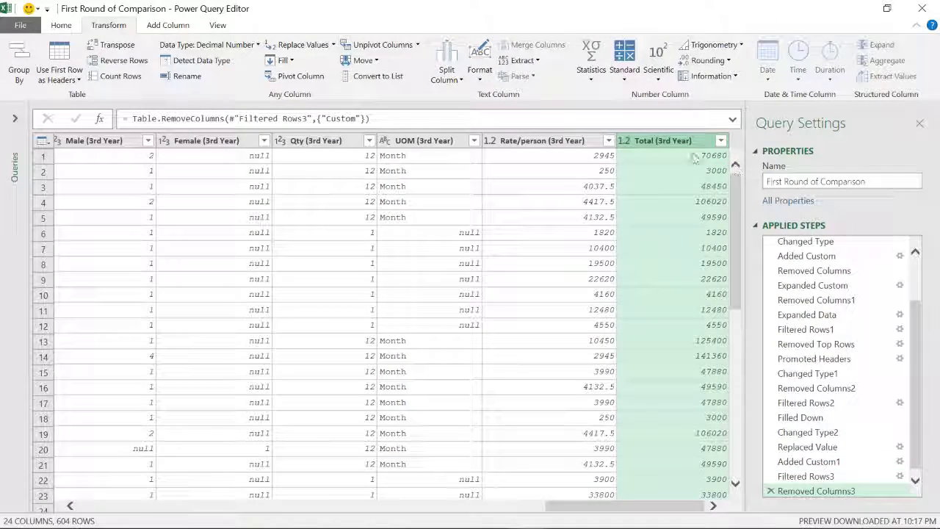
# Step: Start a new custom column and name it "3 Years Total"
pyautogui.click(168, 25)
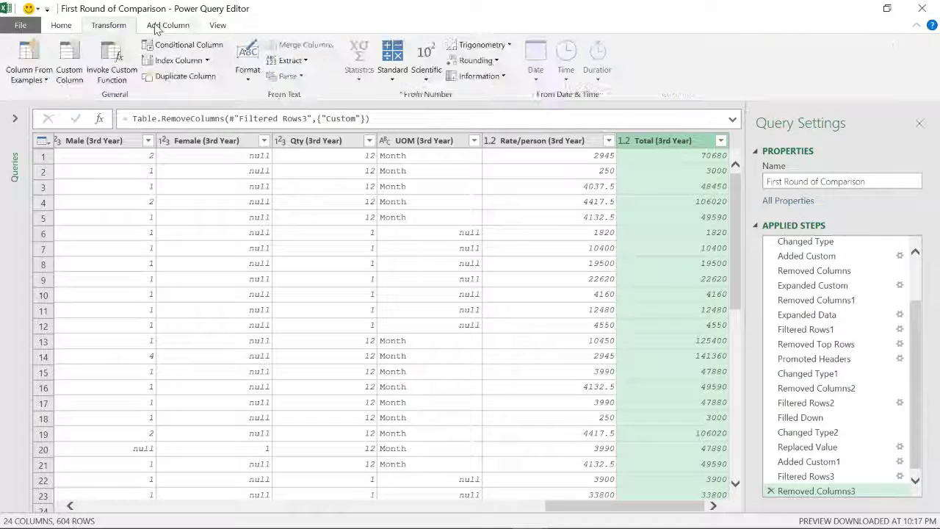
pyautogui.click(69, 67)
pyautogui.moveTo(274, 180); pyautogui.dragTo(210, 185)
pyautogui.write('%')
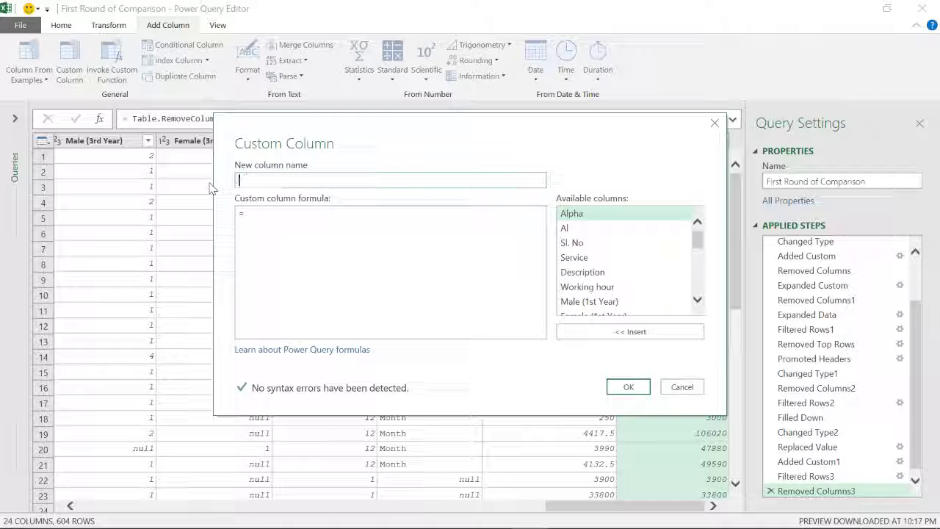
pyautogui.press('BackSpace')
pyautogui.press('BackSpace')
pyautogui.write('3 Years #')
# Step: Insert the Total (1st Year) column as the first term of the custom column formula
pyautogui.click(300, 222)
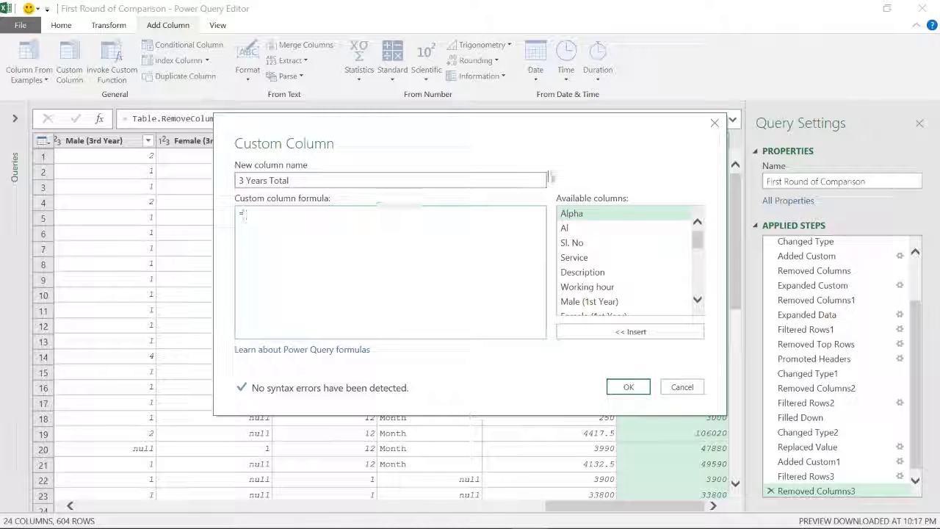
pyautogui.click(697, 301)
pyautogui.click(698, 302)
pyautogui.click(698, 301)
pyautogui.click(698, 301)
pyautogui.click(697, 301)
pyautogui.click(698, 301)
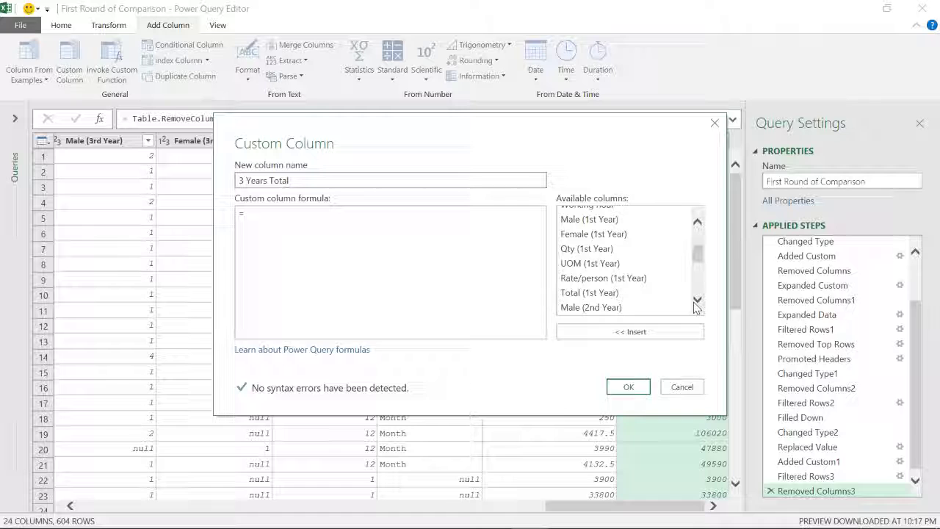
pyautogui.click(593, 283)
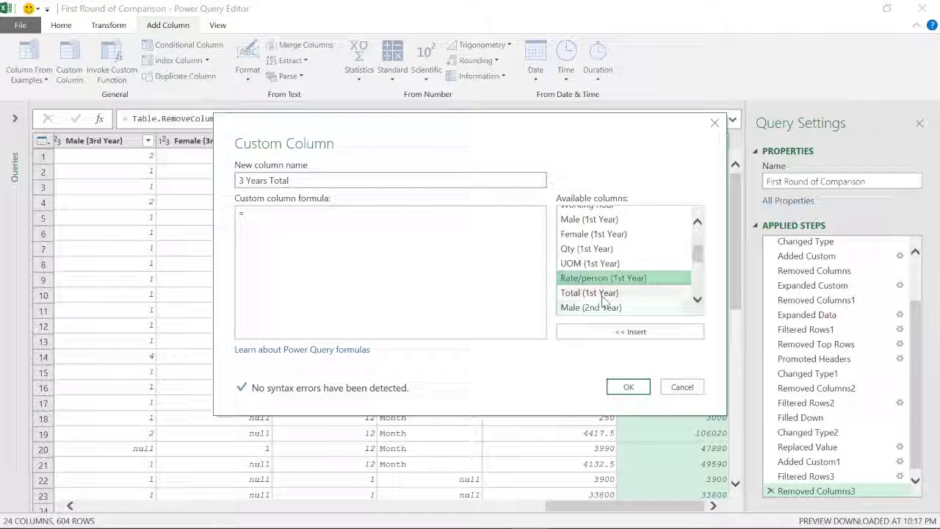
pyautogui.doubleClick(599, 294)
# Step: Extend the custom column formula with a plus sign and the Total (2nd Year) column
pyautogui.write('+')
pyautogui.press('BackSpace')
pyautogui.write('+')
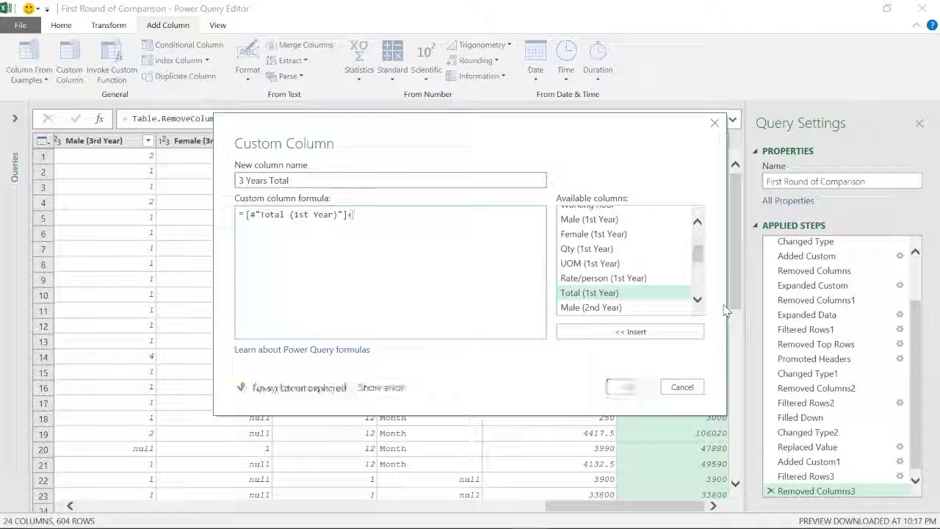
pyautogui.click(698, 299)
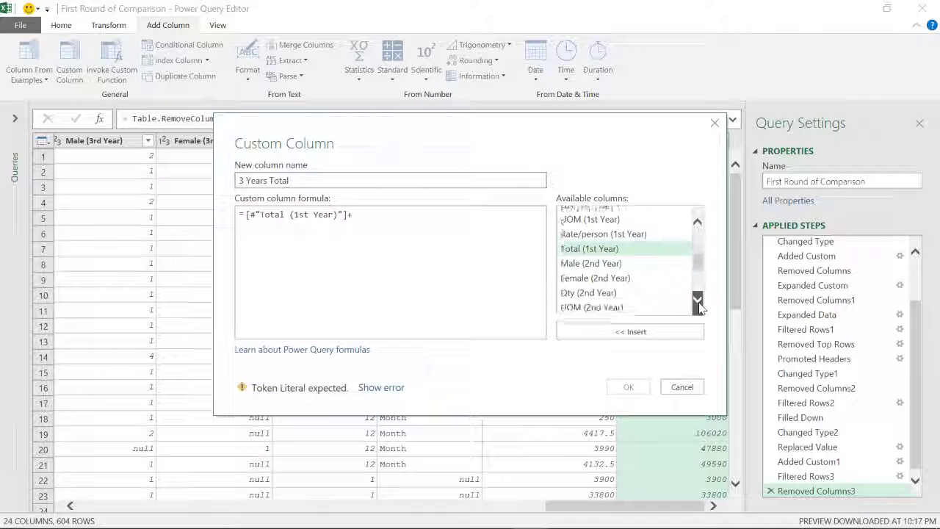
pyautogui.click(698, 299)
pyautogui.click(698, 299)
pyautogui.click(698, 299)
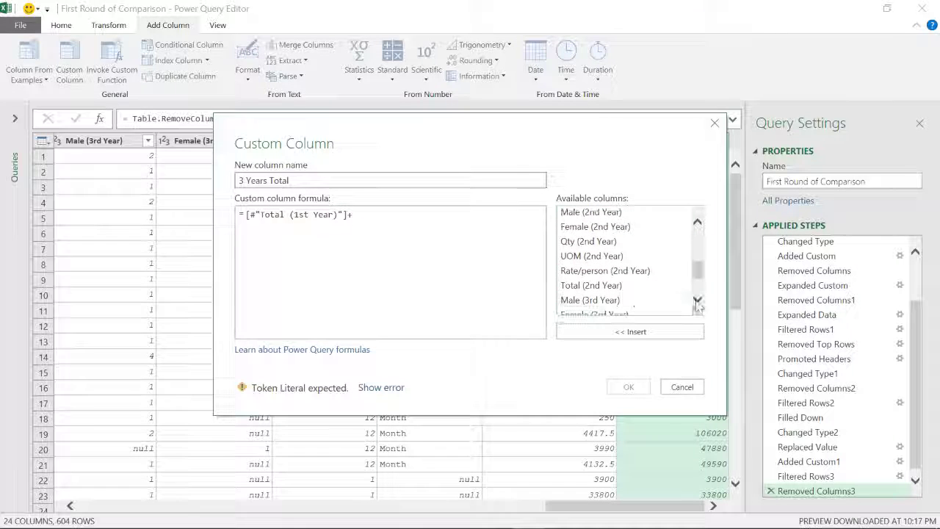
pyautogui.click(619, 292)
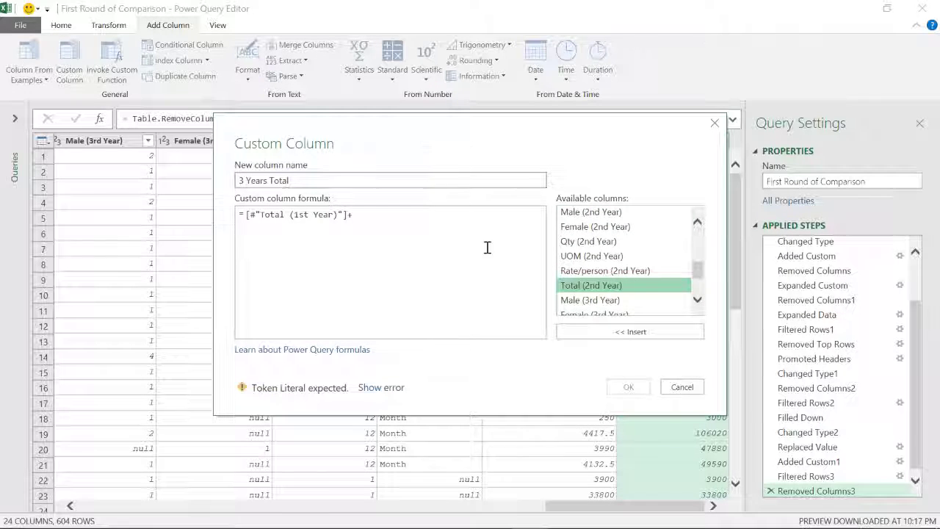
pyautogui.doubleClick(592, 287)
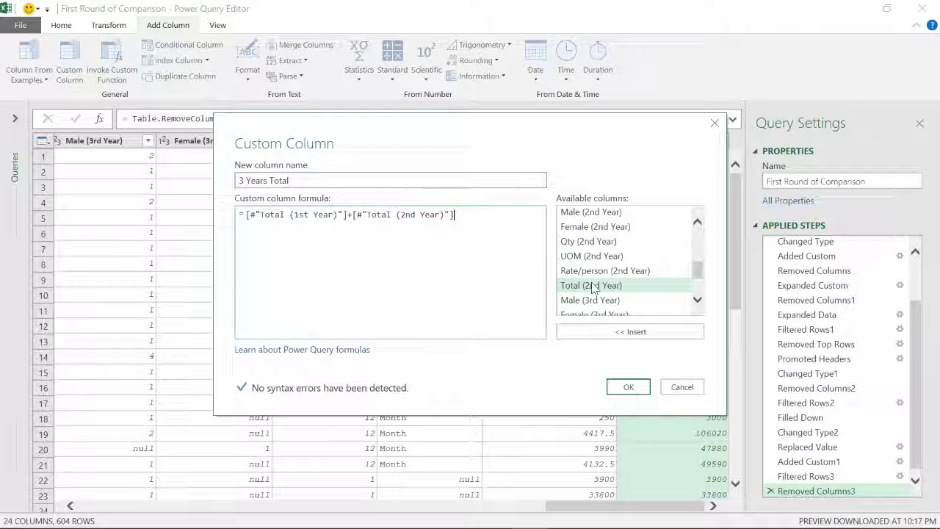
# Step: Complete the sum in the custom column formula by adding the Total (3rd Year) column
pyautogui.write('+')
pyautogui.click(698, 299)
pyautogui.click(698, 299)
pyautogui.click(698, 299)
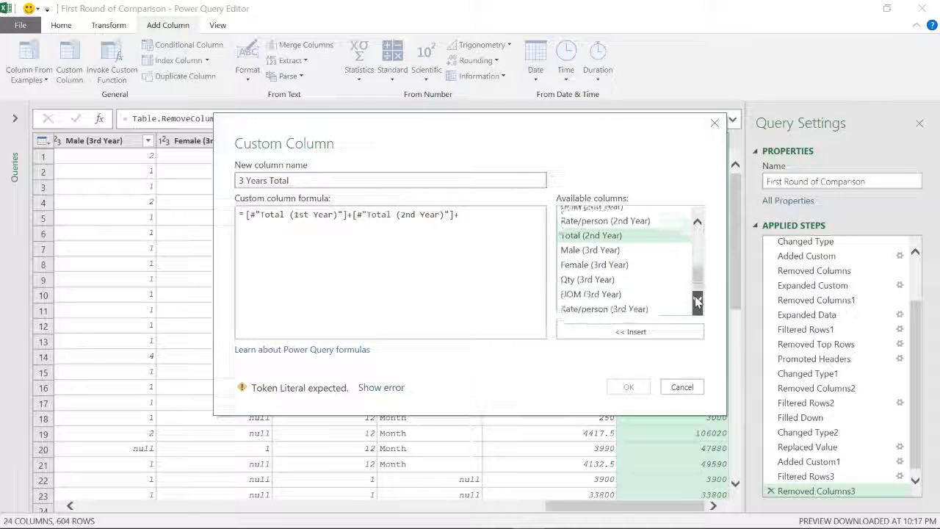
pyautogui.click(698, 299)
pyautogui.click(698, 299)
pyautogui.doubleClick(605, 310)
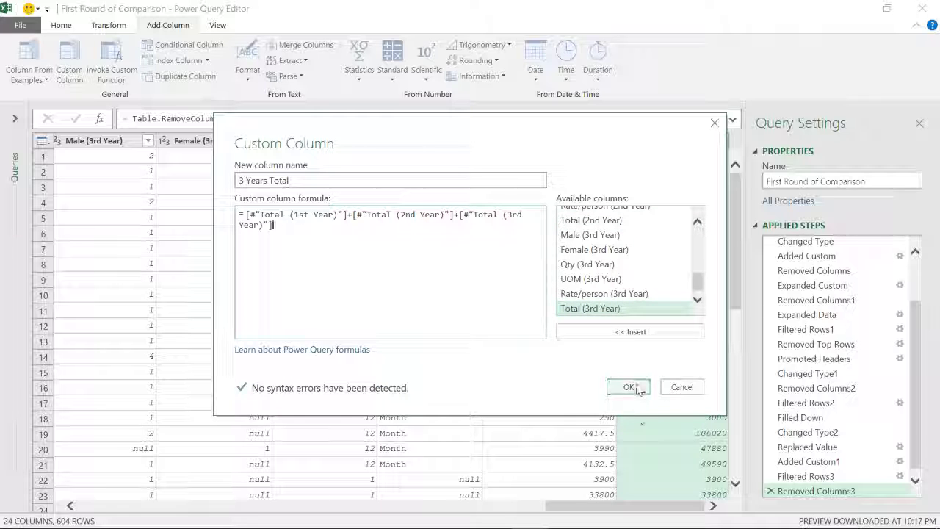
# Step: Create the 3 Years Total column from the completed formula and check its values down the rows
pyautogui.click(637, 388)
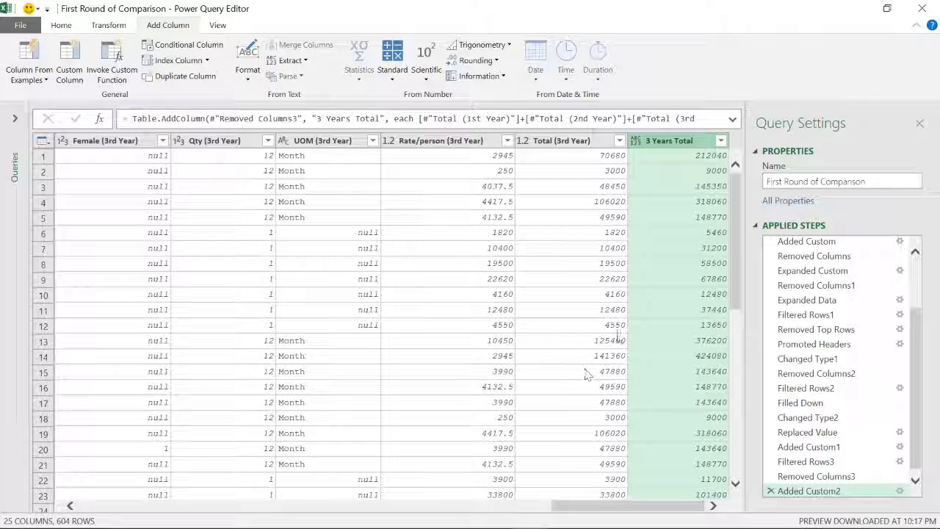
pyautogui.scroll(-17, 643, 294)
pyautogui.scroll(-15, 640, 298)
pyautogui.scroll(14, 557, 324)
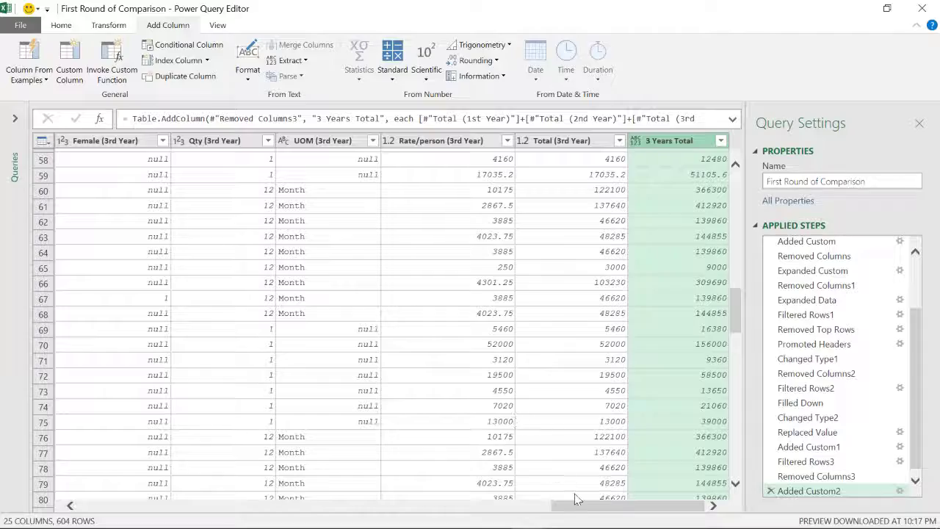
# Step: Rename the first column, headed Alpha, to "Vendor"
pyautogui.moveTo(577, 505); pyautogui.dragTo(105, 505)
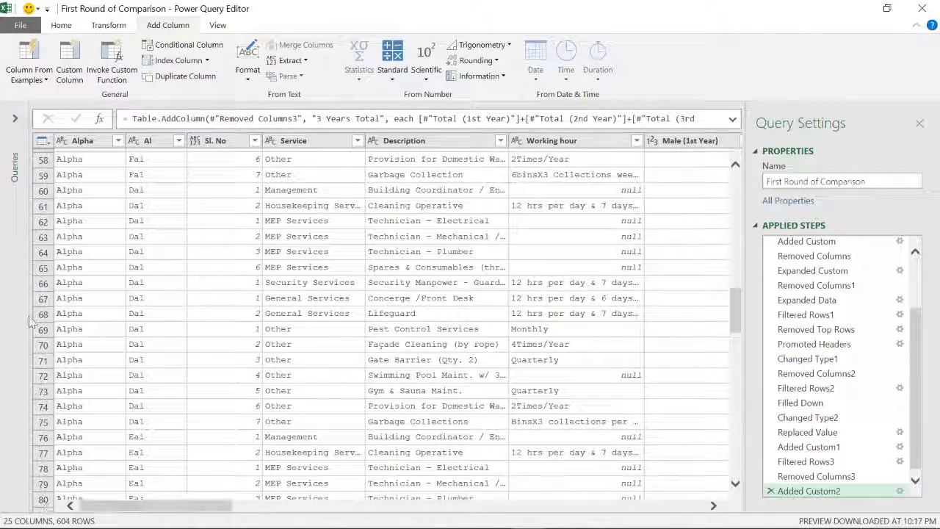
pyautogui.scroll(9, 94, 194)
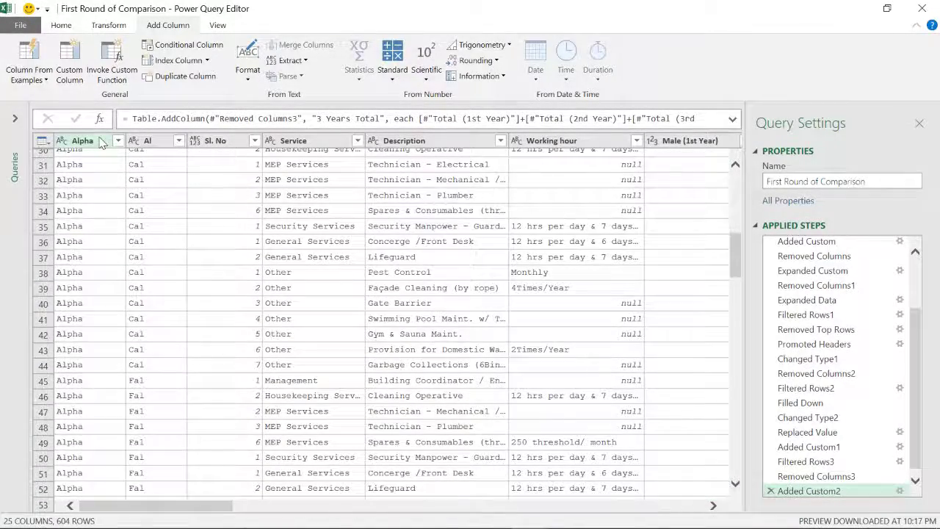
pyautogui.doubleClick(101, 141)
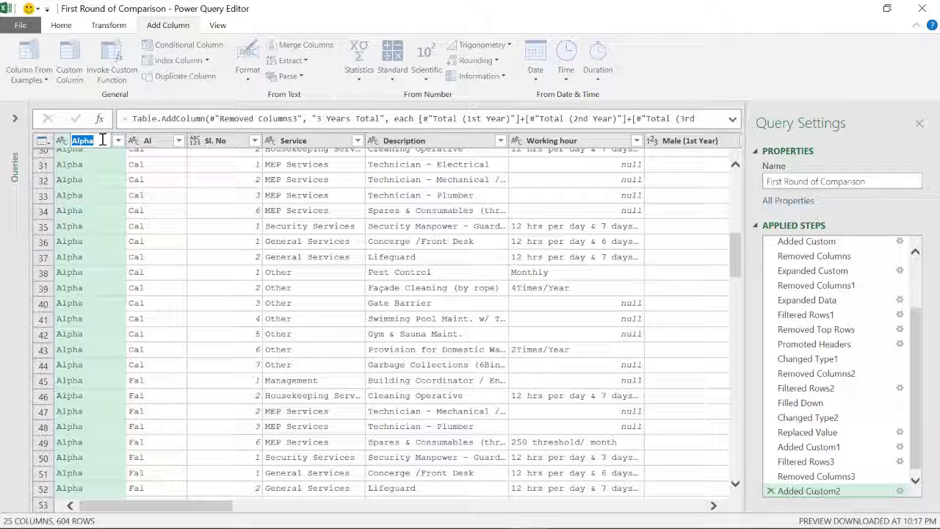
pyautogui.press('BackSpace')
pyautogui.press('BackSpace')
pyautogui.press('BackSpace')
pyautogui.press('BackSpace')
pyautogui.write('ndor')
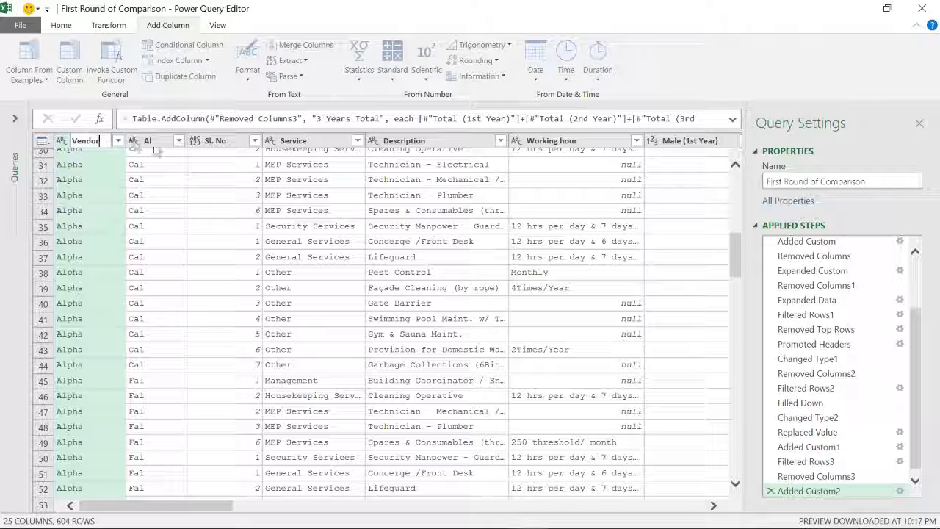
pyautogui.press('Return')
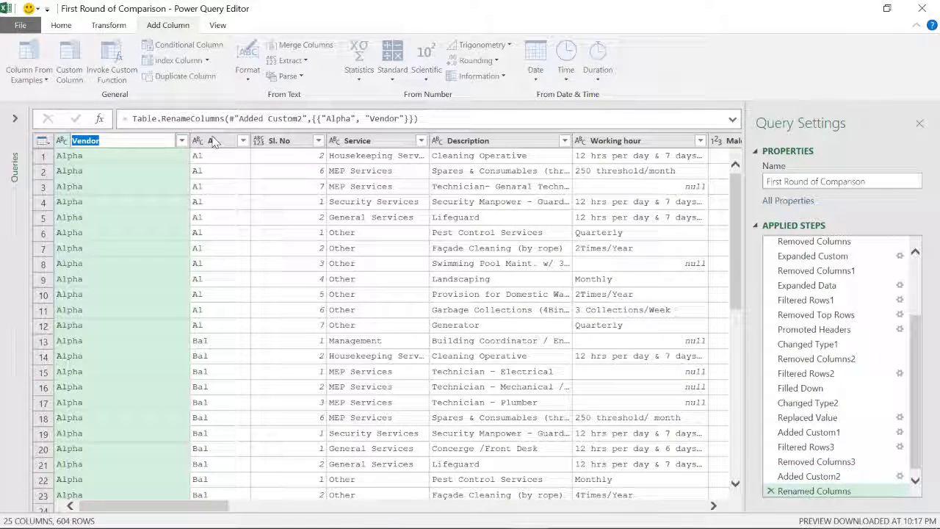
# Step: Rename the Al column beside Vendor to "Site"
pyautogui.doubleClick(215, 140)
pyautogui.write('Site')
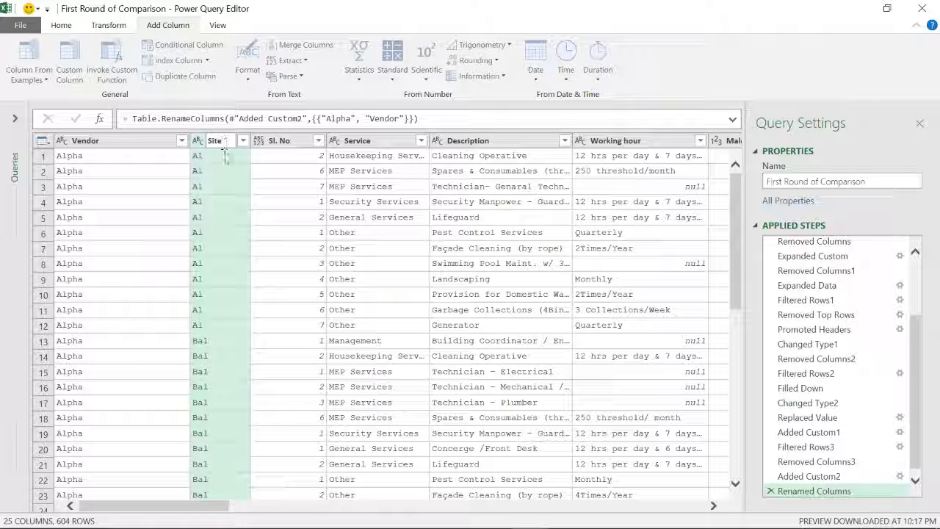
pyautogui.press('Return')
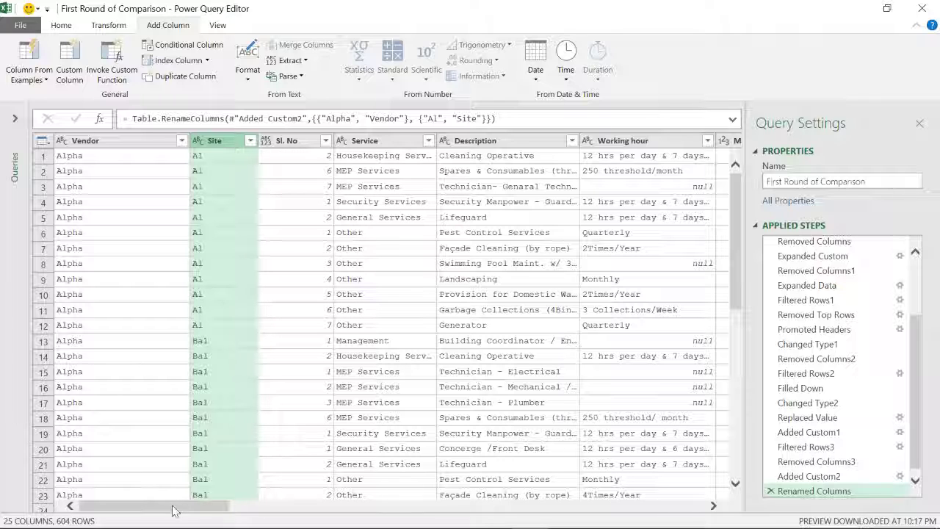
pyautogui.moveTo(174, 511)
pyautogui.mouseDown()
pyautogui.moveTo(633, 523)
pyautogui.moveTo(176, 526)
pyautogui.mouseUp()
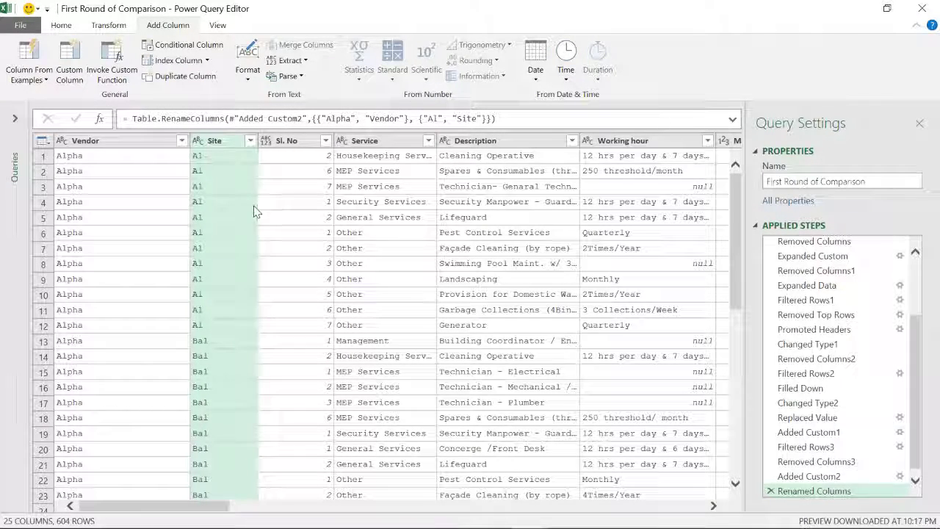
# Step: Review the query's complete M code in the Advanced Editor, from the Source line to the final renaming step, and close it
pyautogui.click(217, 25)
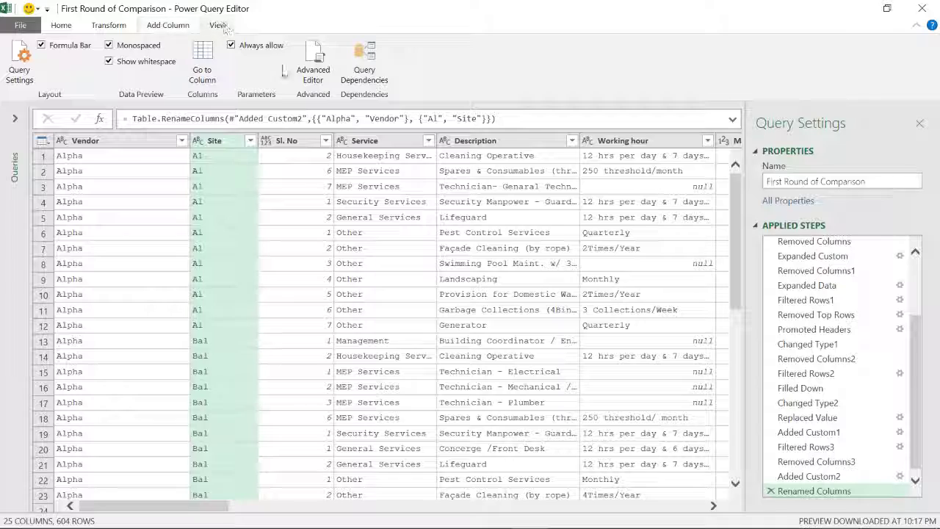
pyautogui.click(309, 73)
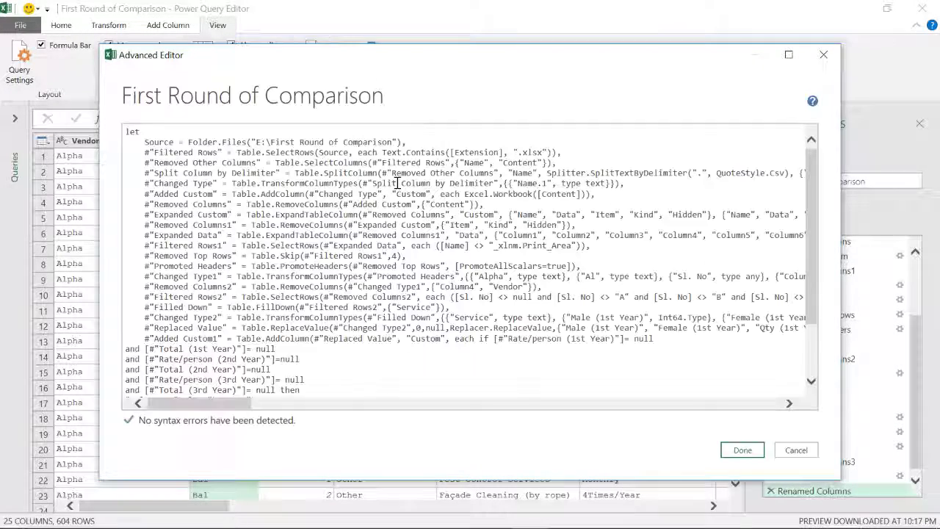
pyautogui.scroll(-3, 221, 294)
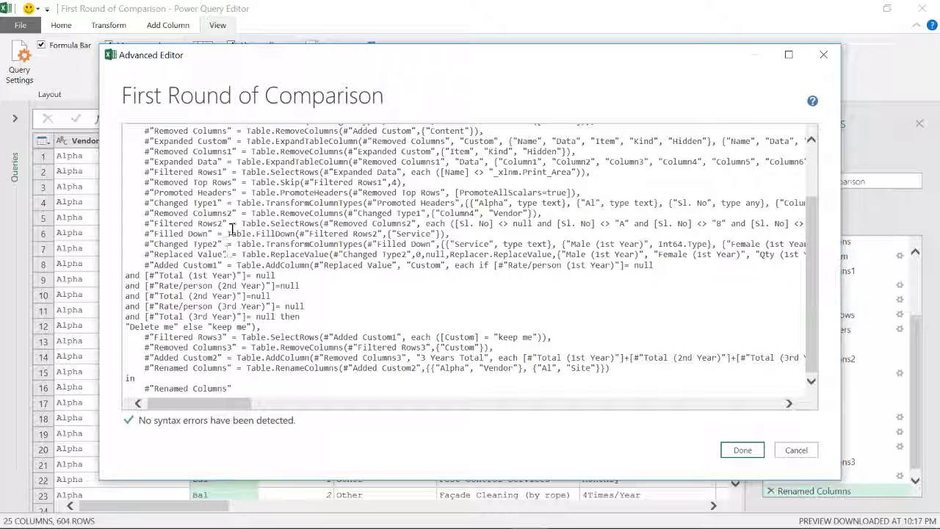
pyautogui.scroll(3, 193, 367)
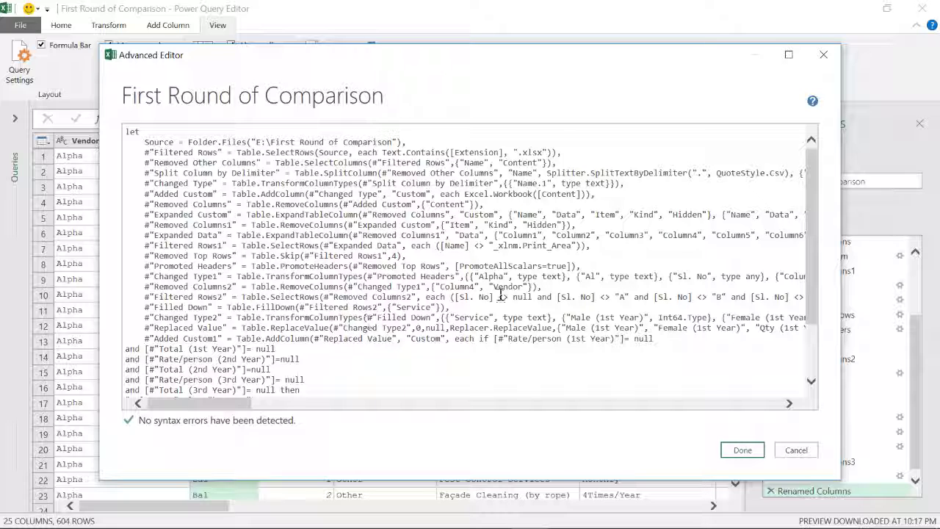
pyautogui.scroll(-3, 485, 293)
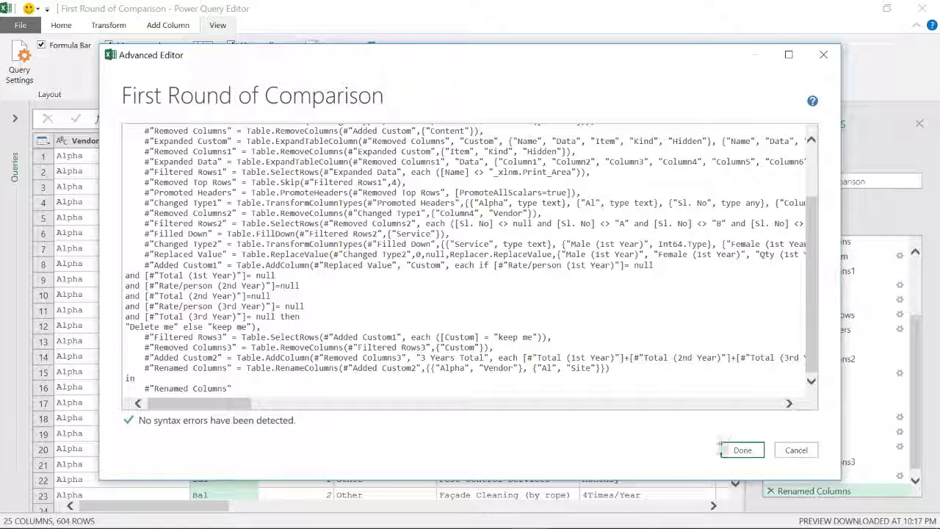
pyautogui.click(740, 450)
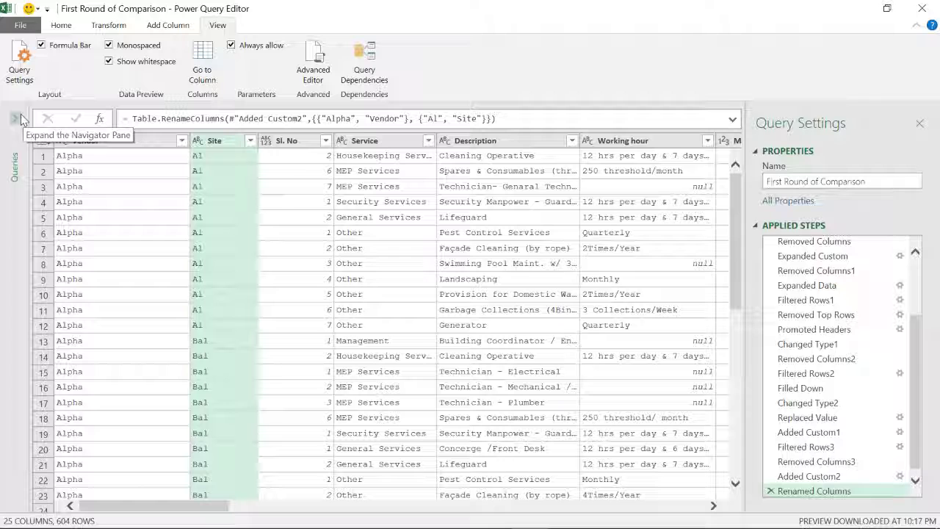
# Step: Close the query editor and load the First Round of Comparison query as a connection only
pyautogui.click(61, 25)
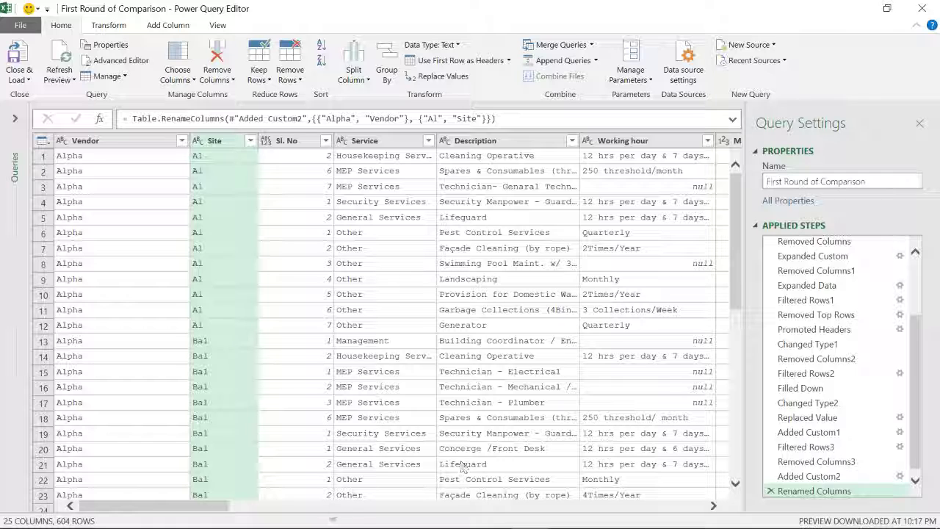
pyautogui.moveTo(213, 507); pyautogui.dragTo(147, 526)
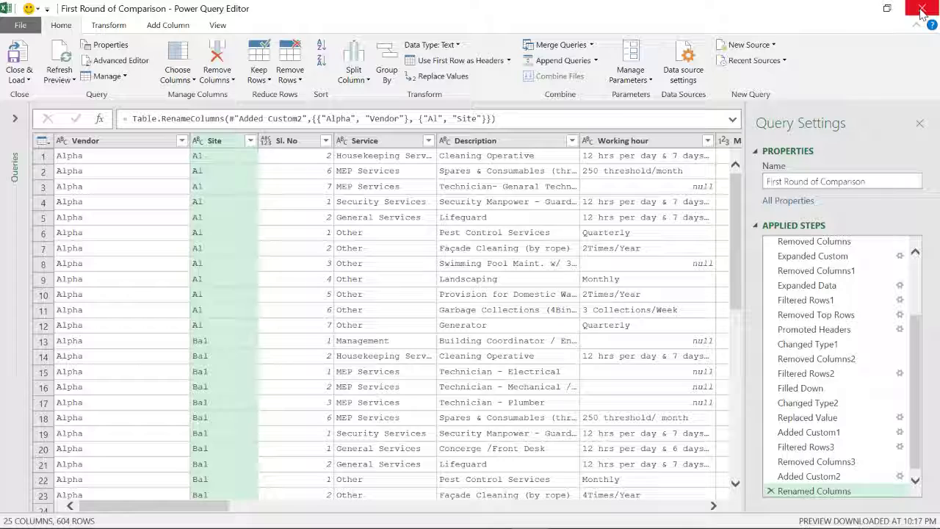
pyautogui.click(21, 78)
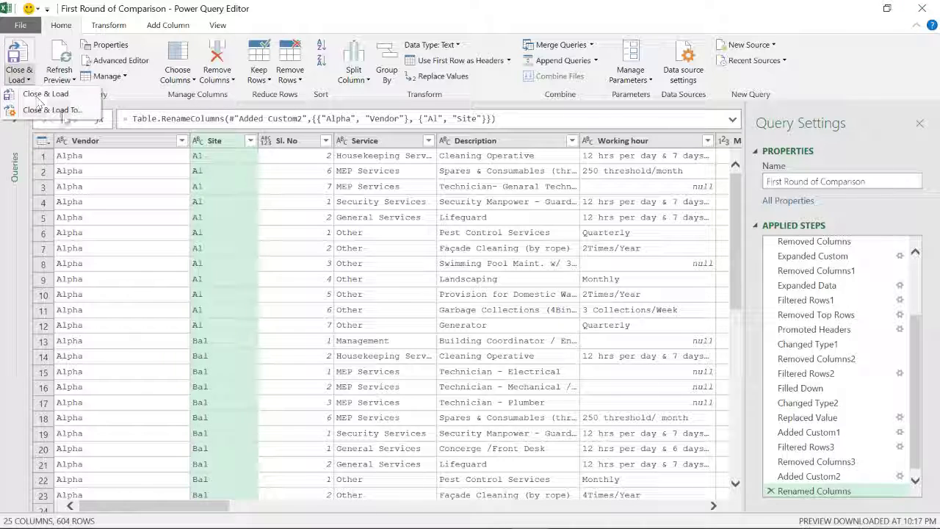
pyautogui.click(59, 109)
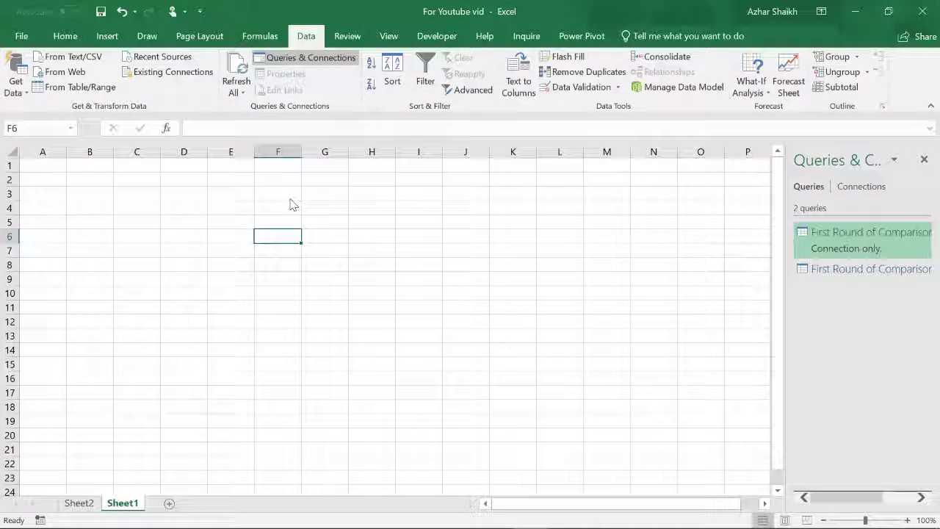
pyautogui.click(588, 182)
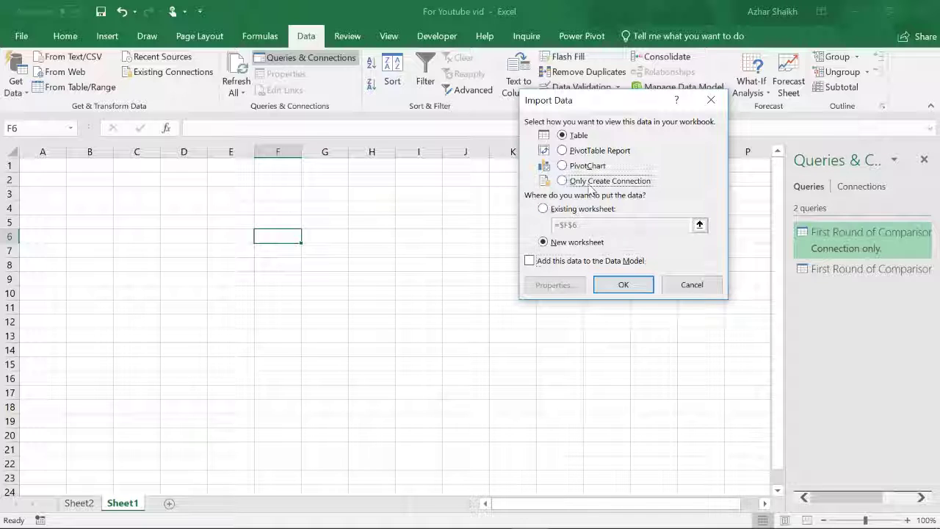
pyautogui.click(622, 286)
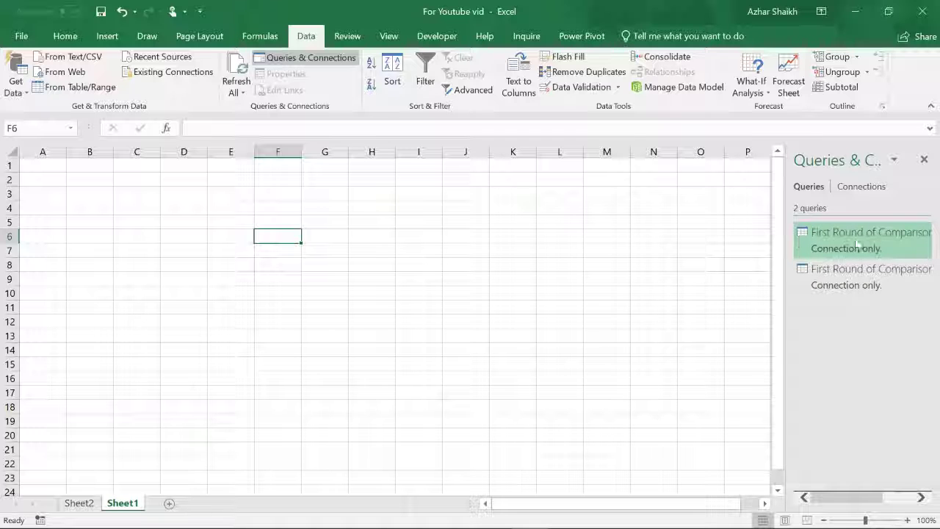
# Step: Preview the newly loaded query's data, view the First Round of Comparison source folder in File Explorer, and return to the Excel workbook
pyautogui.moveTo(817, 266)
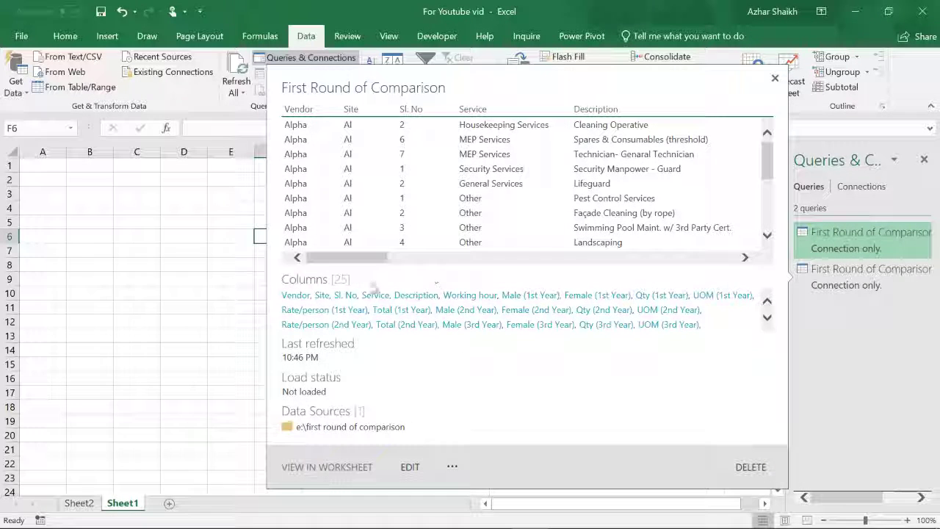
pyautogui.click(855, 11)
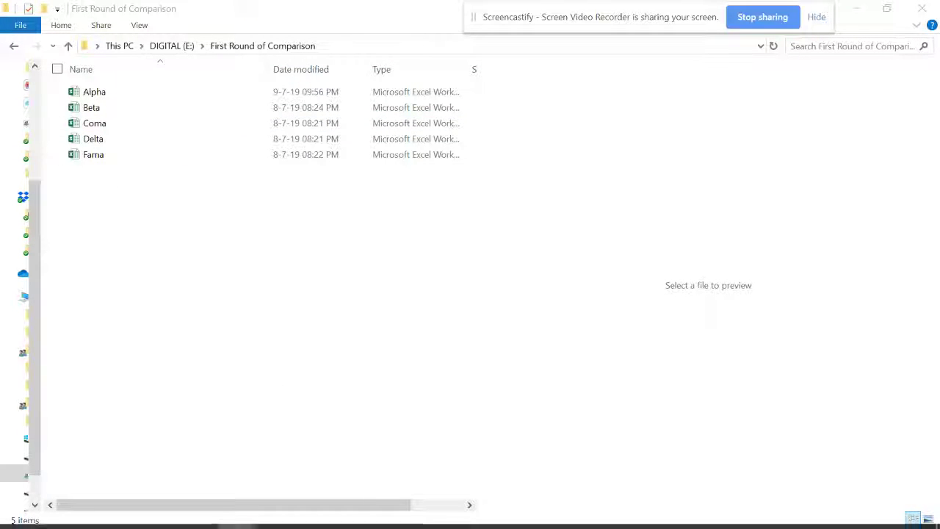
pyautogui.click(529, 513)
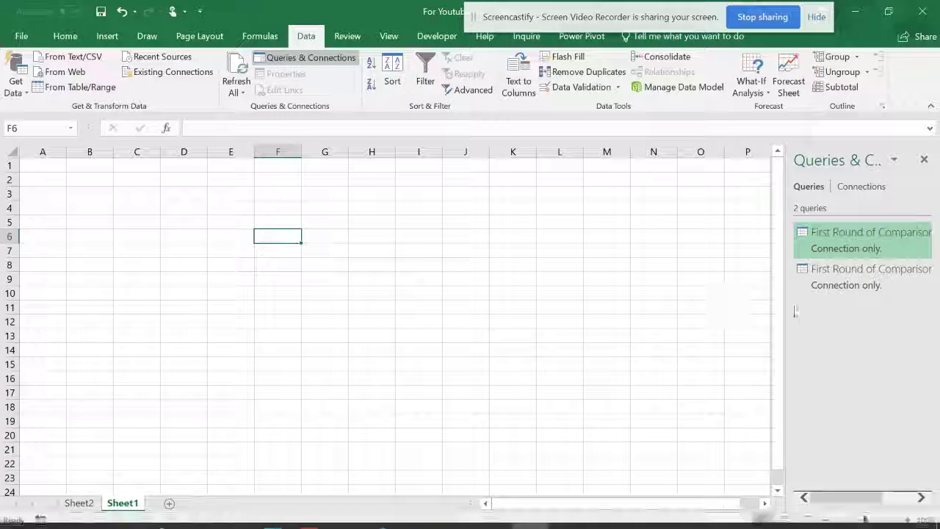